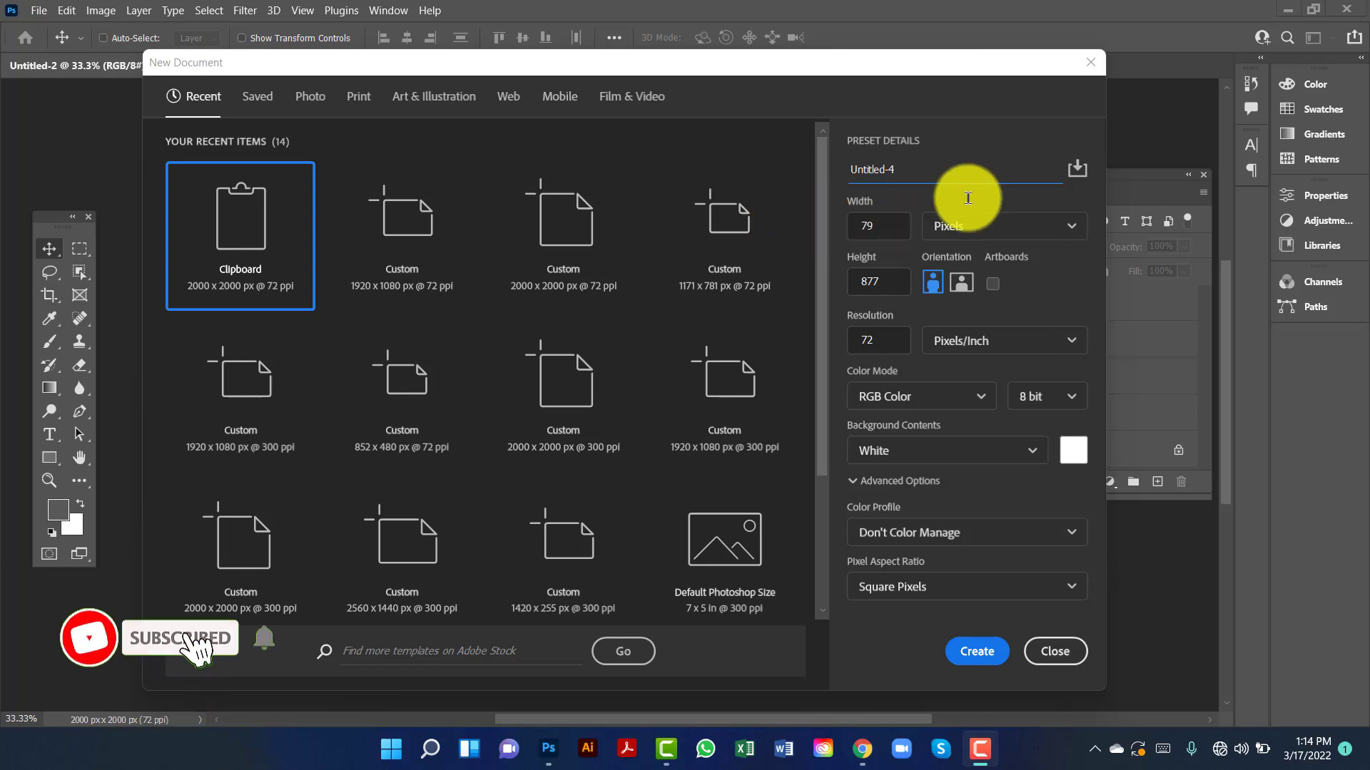
- Enter width 2000 px, height 2000 px and 300 ppi, and create the blank document
{"action": "key", "text": "Tab"}
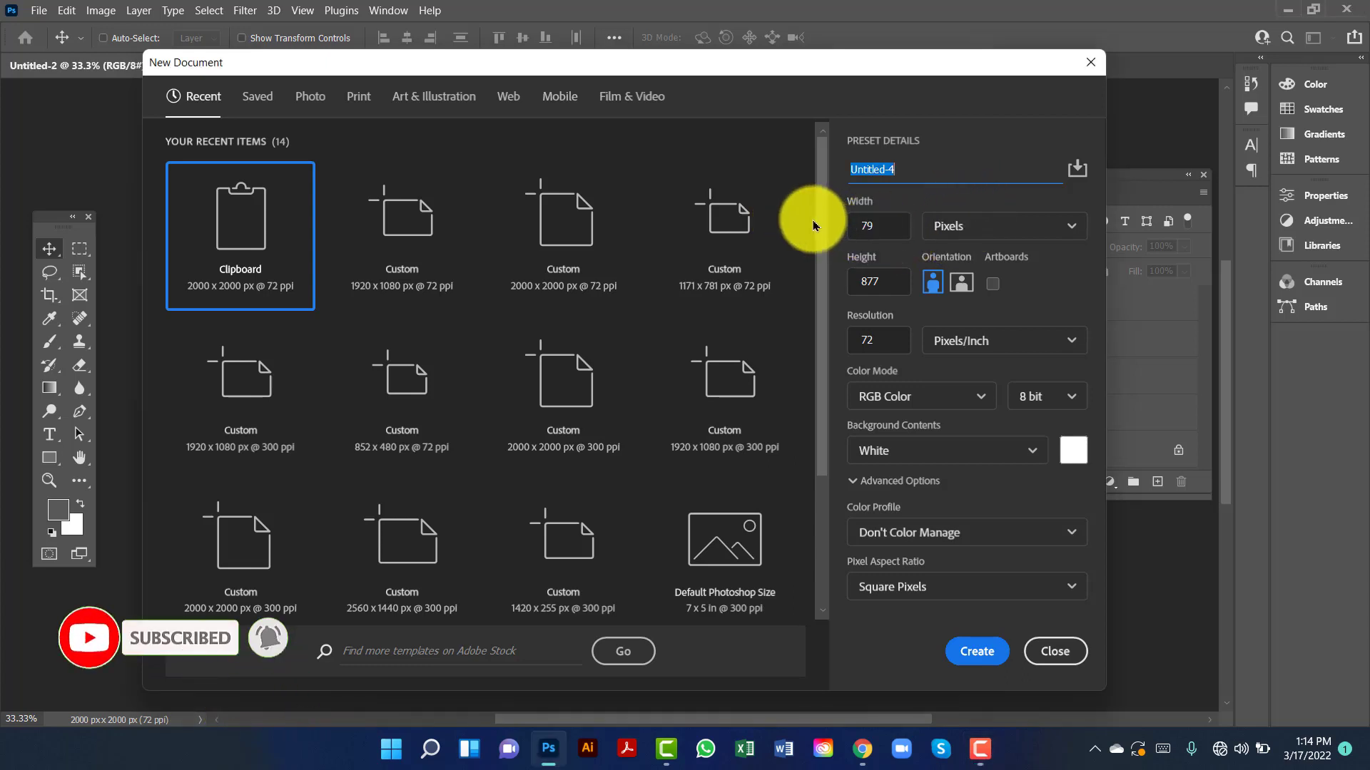
{"action": "left_click", "coordinate": [848, 222]}
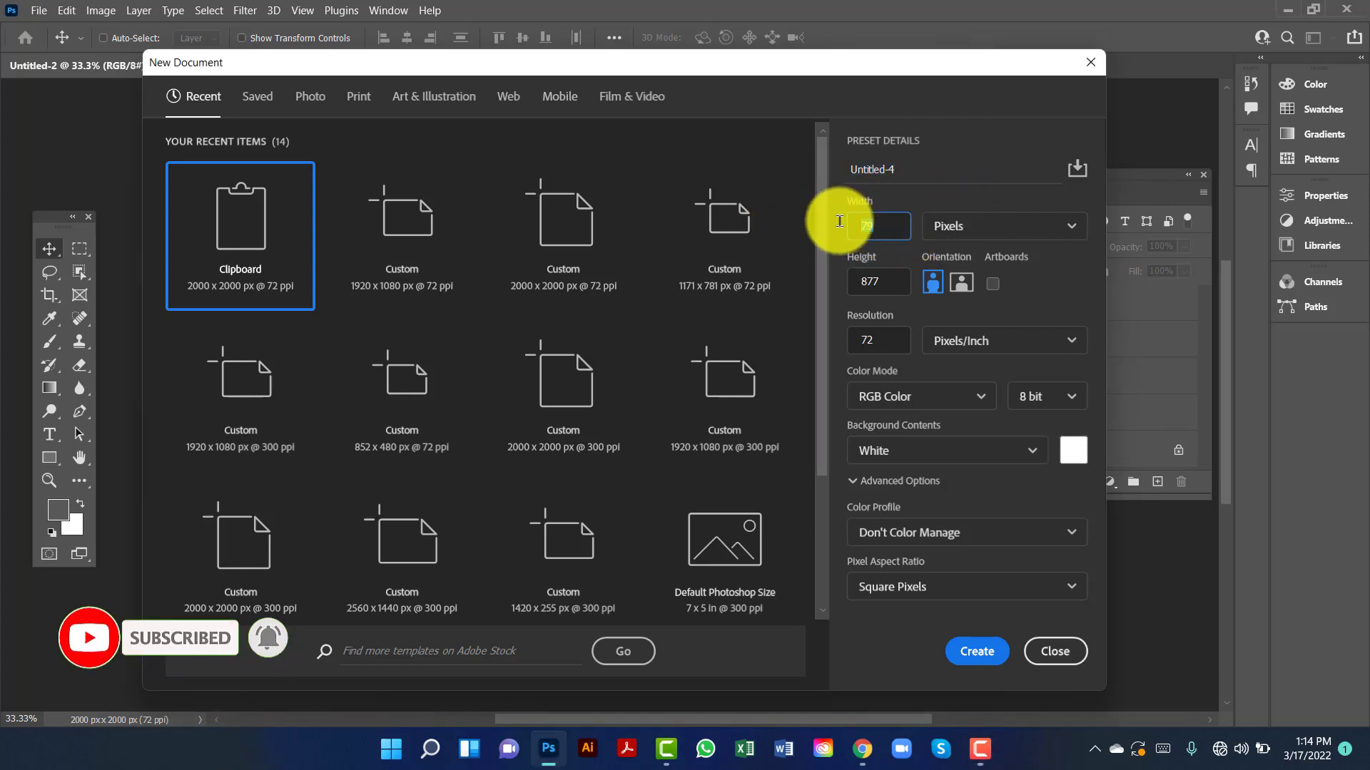
{"action": "type", "text": "2000"}
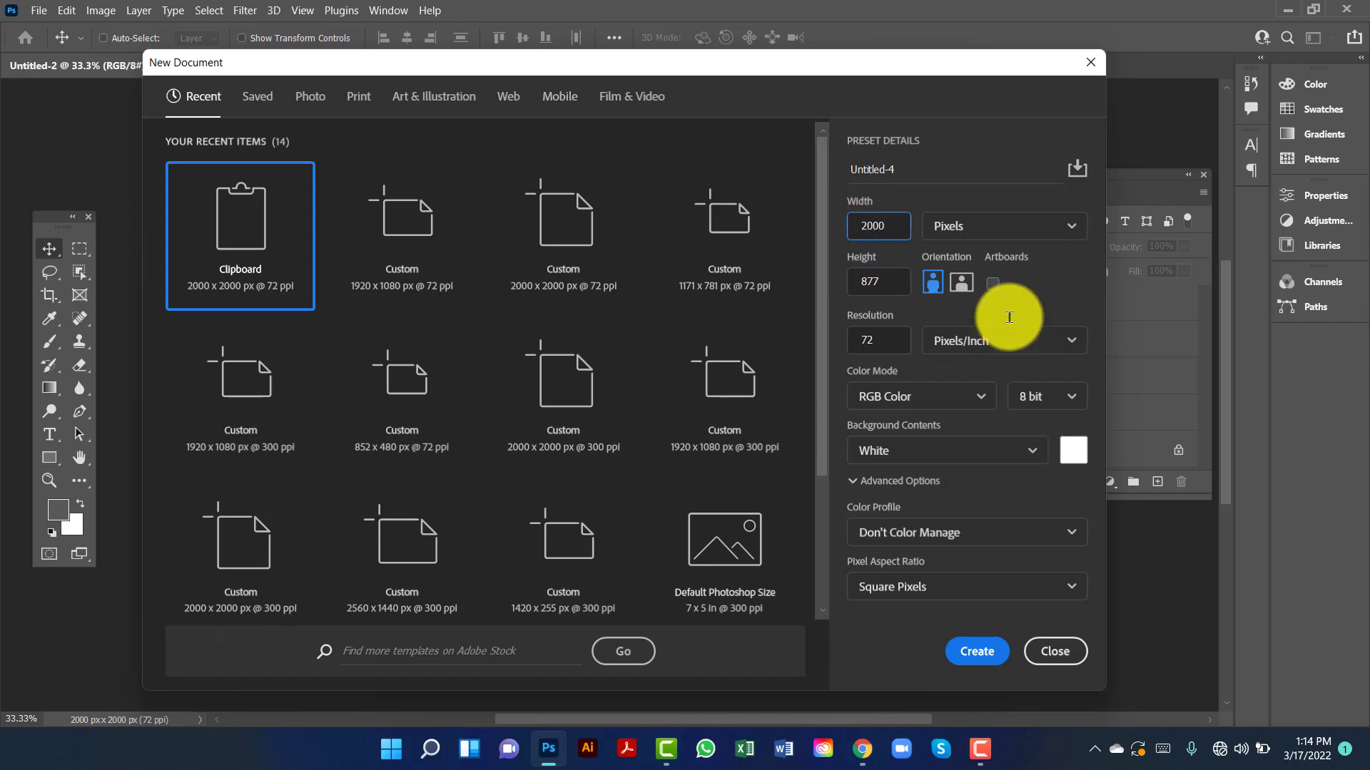
{"action": "left_click", "coordinate": [874, 282]}
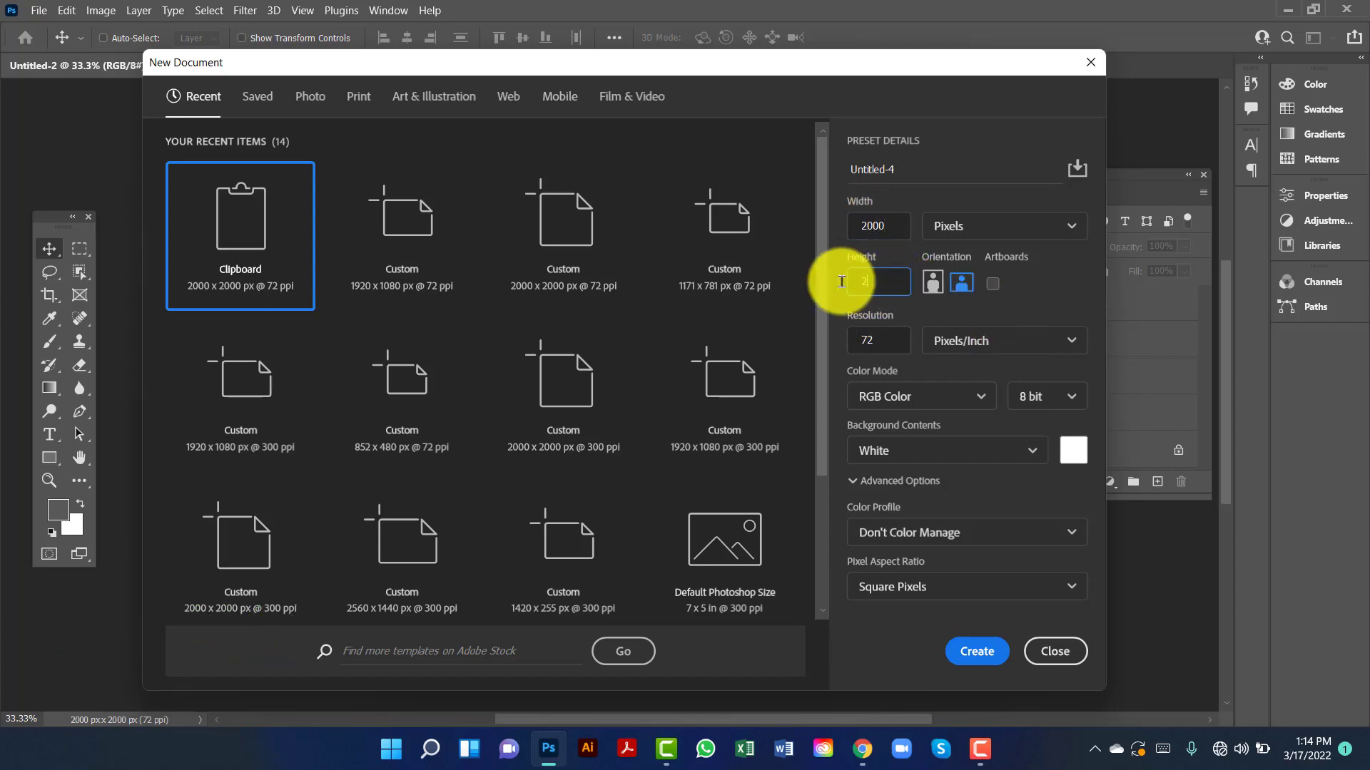
{"action": "type", "text": "2000"}
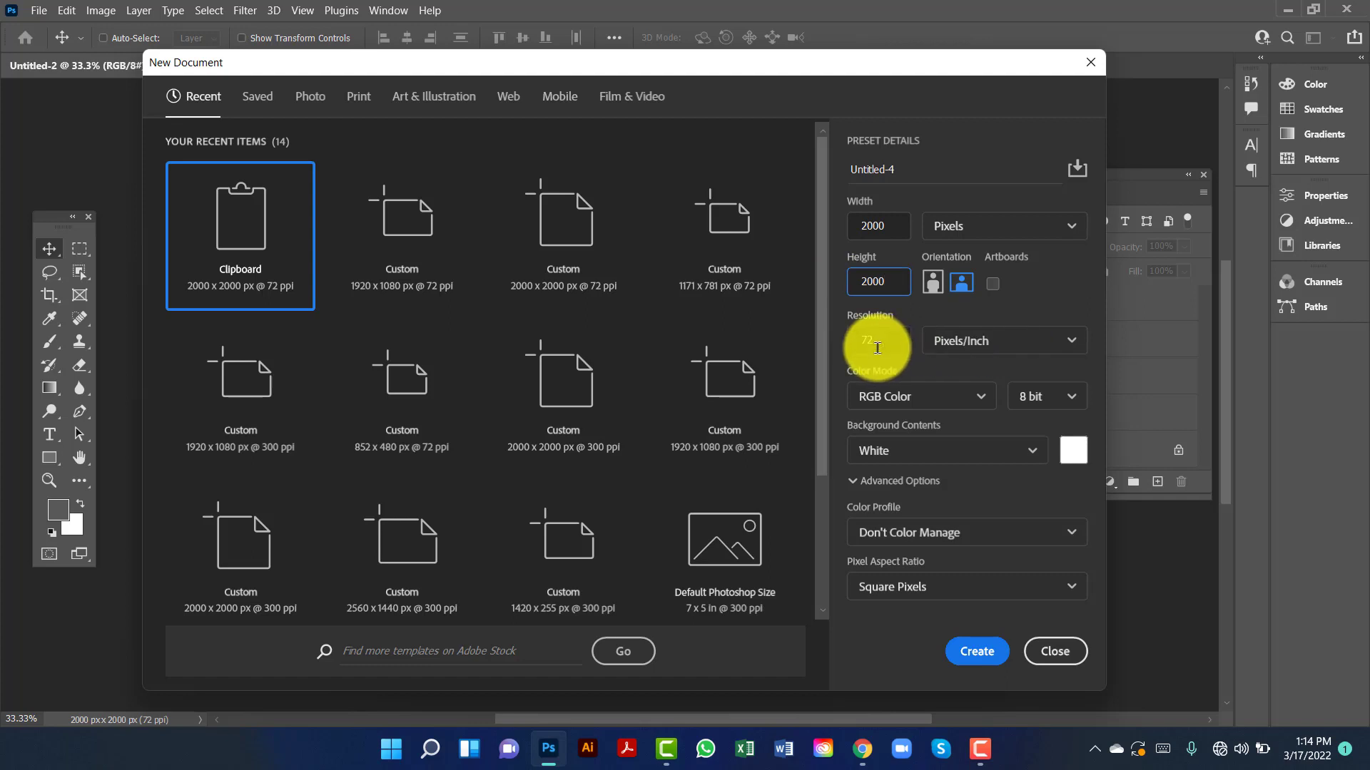
{"action": "left_click", "coordinate": [849, 340]}
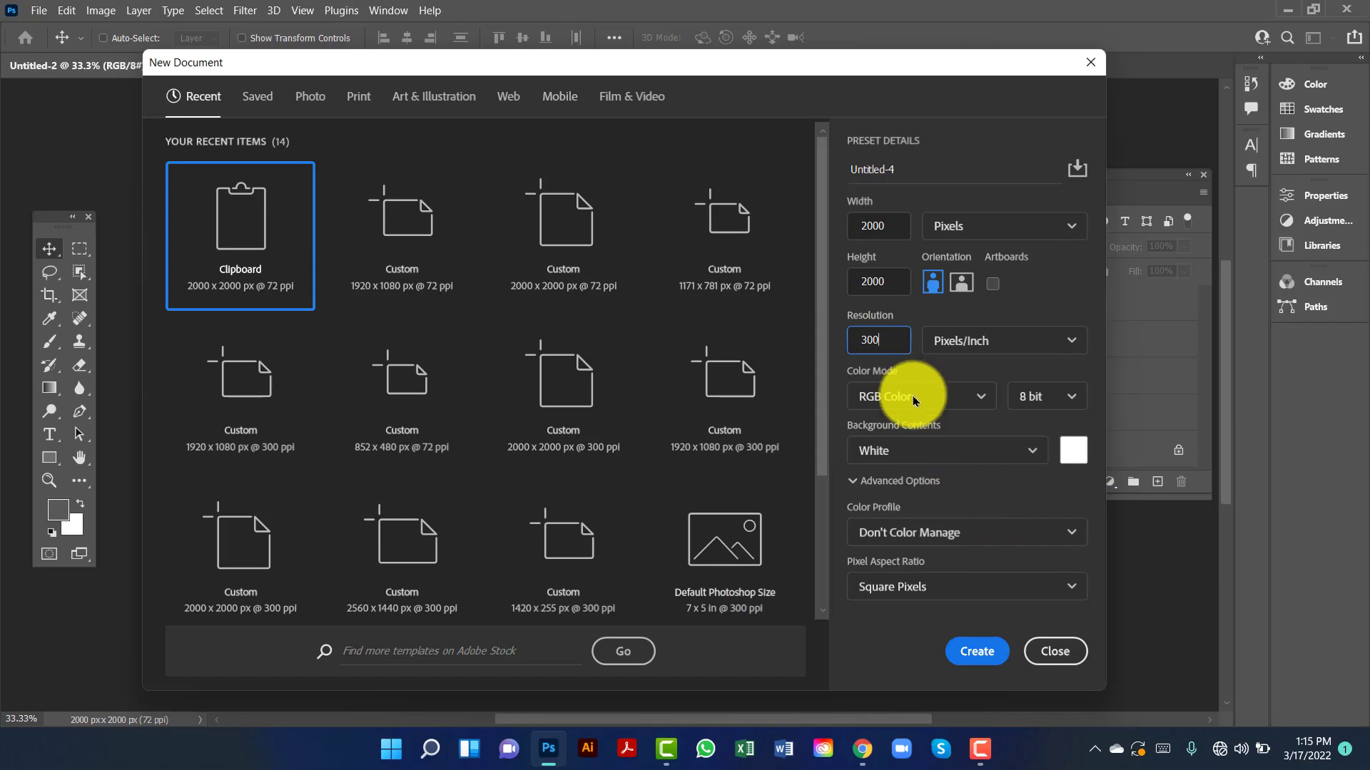
{"action": "left_click", "coordinate": [976, 651]}
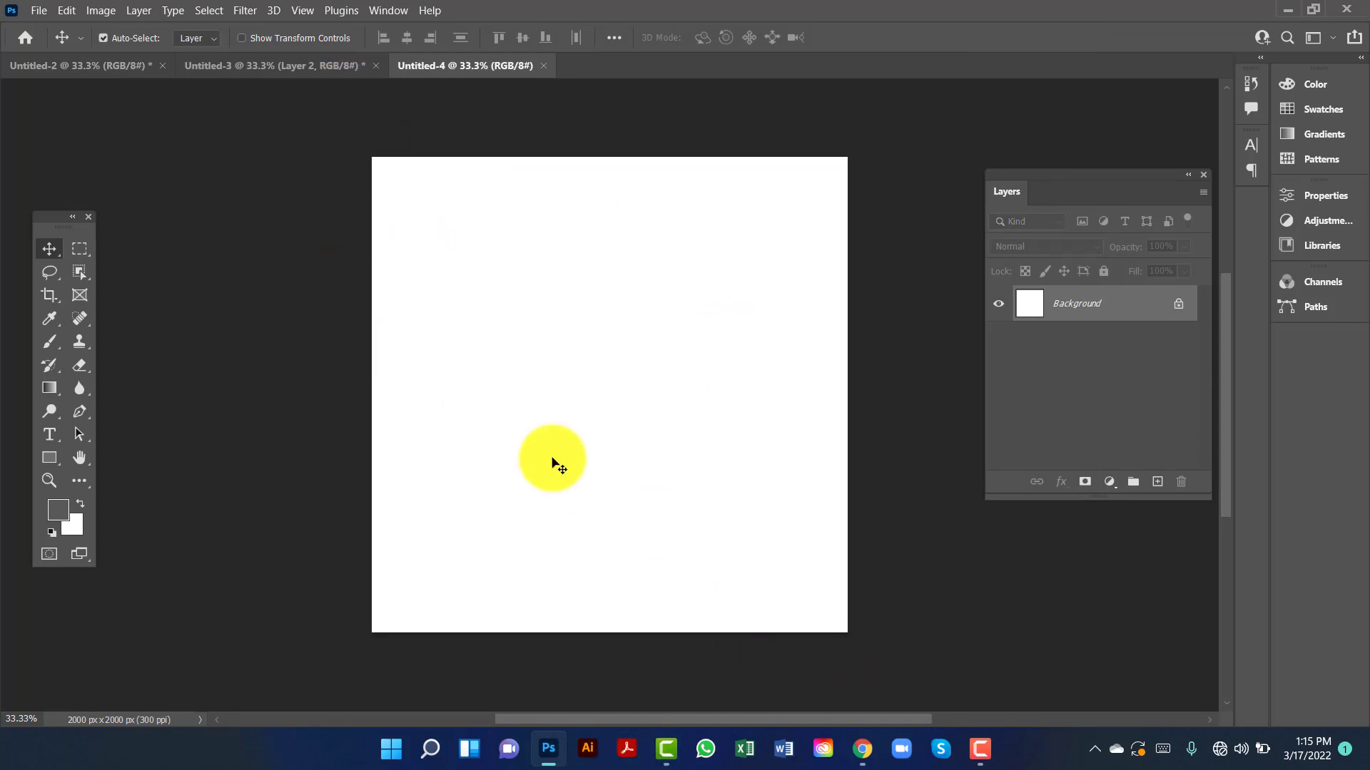
- Drag the house-and-pool photo from Untitled-2 into Untitled-4 and scale it about 196% across the top
{"action": "left_click", "coordinate": [137, 66]}
{"action": "left_click_drag", "start_coordinate": [688, 444], "coordinate": [644, 343]}
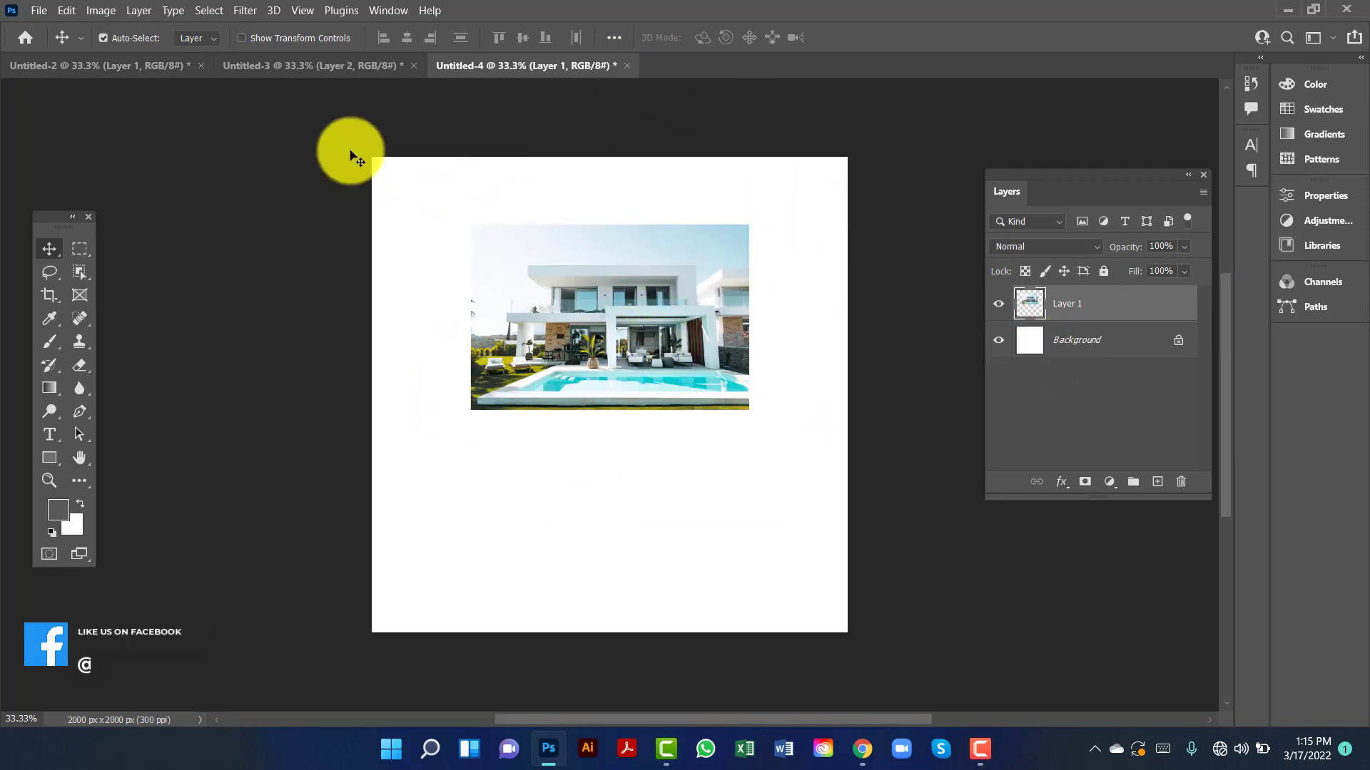
{"action": "left_click", "coordinate": [67, 10]}
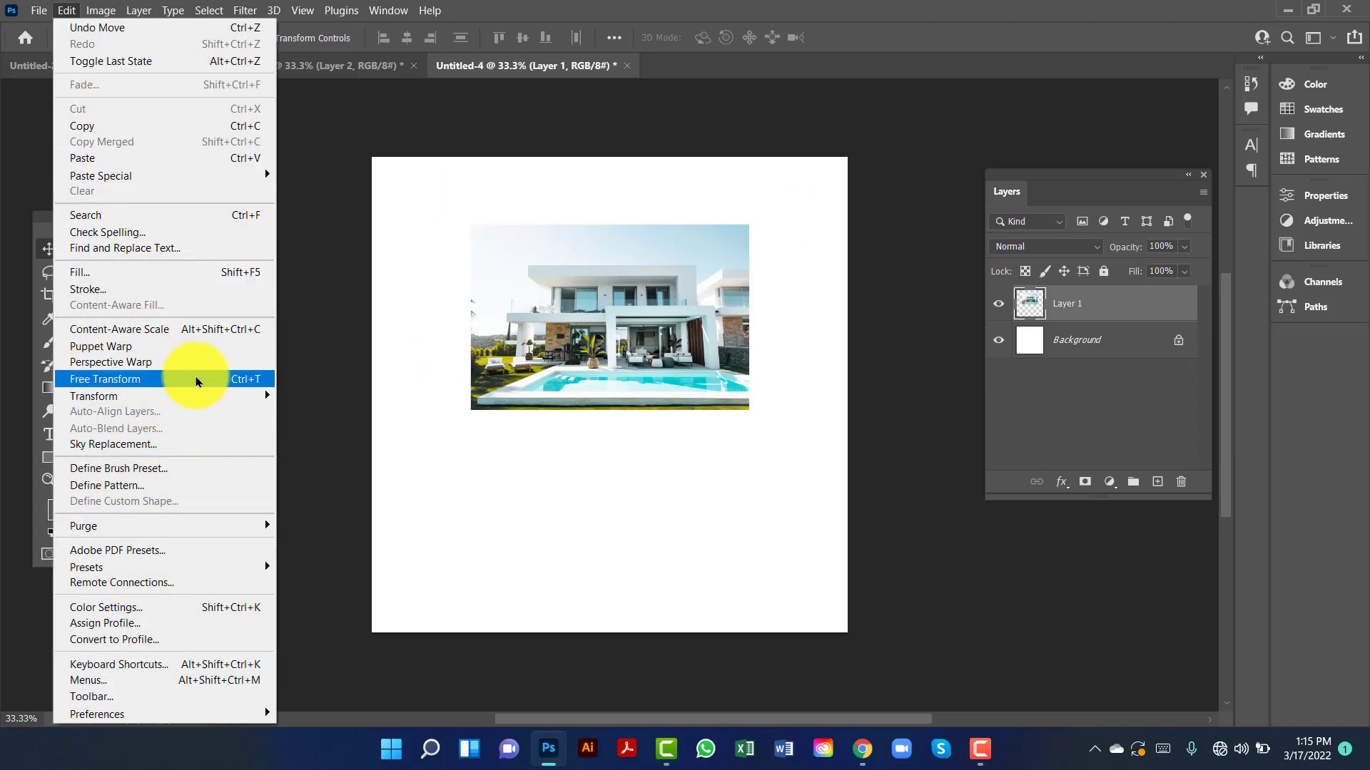
{"action": "left_click", "coordinate": [198, 385]}
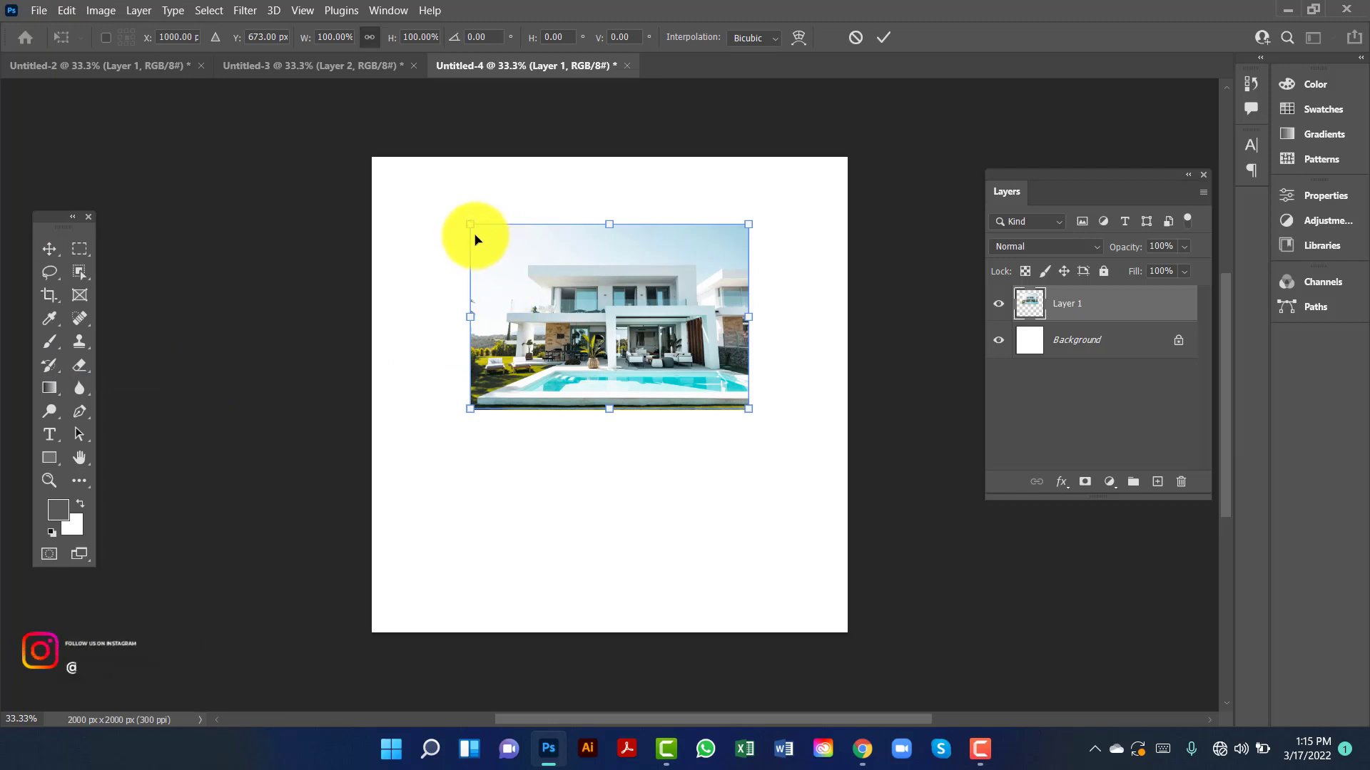
{"action": "left_click_drag", "start_coordinate": [469, 229], "coordinate": [342, 138]}
{"action": "left_click_drag", "start_coordinate": [748, 409], "coordinate": [841, 495]}
{"action": "left_click_drag", "start_coordinate": [780, 430], "coordinate": [719, 361]}
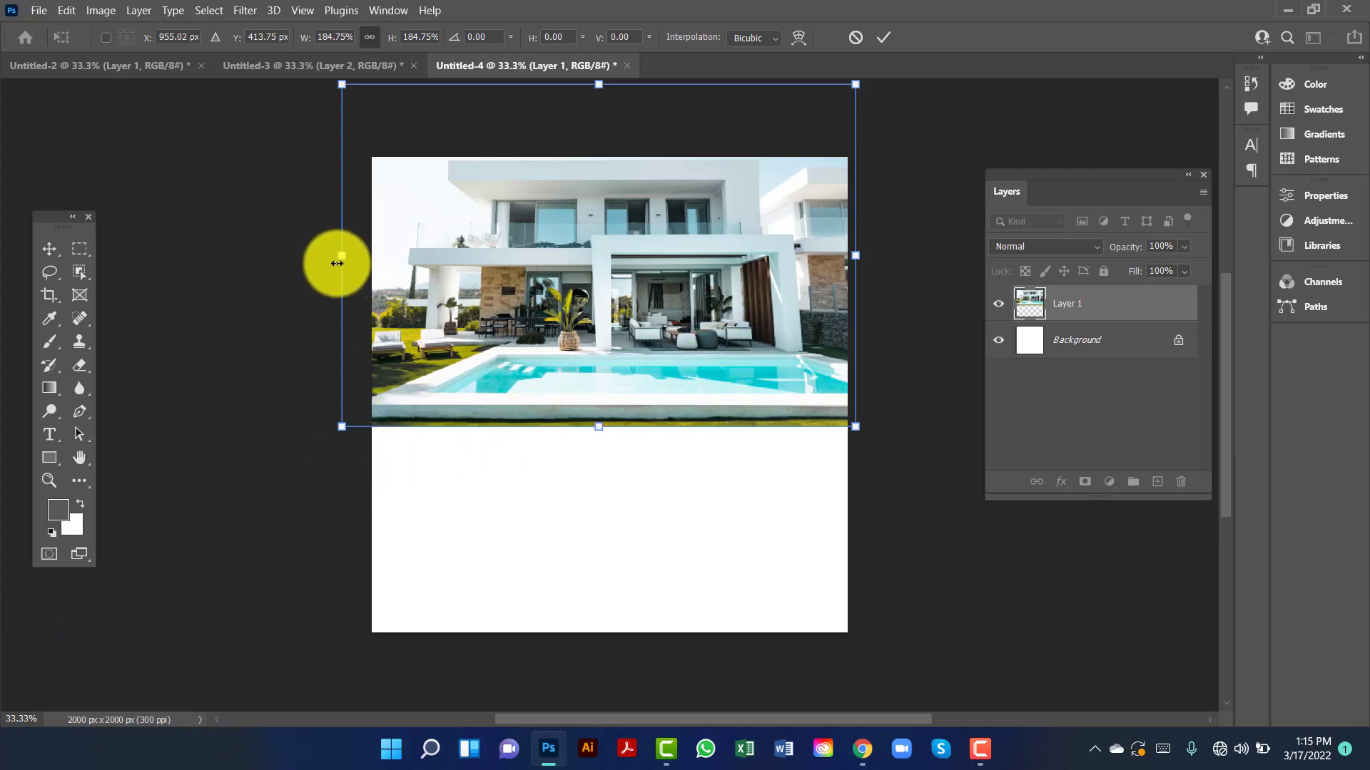
{"action": "left_click_drag", "start_coordinate": [325, 260], "coordinate": [302, 257]}
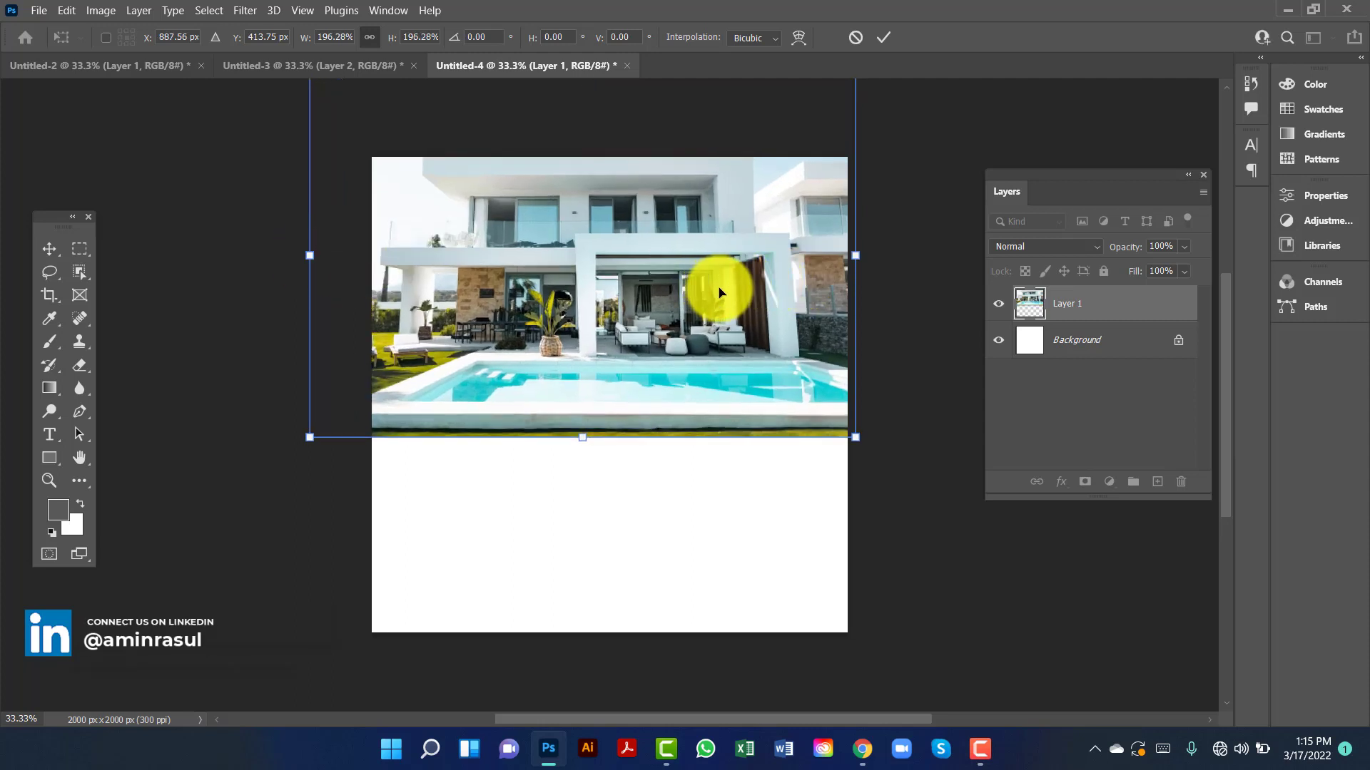
{"action": "left_click_drag", "start_coordinate": [723, 292], "coordinate": [730, 292]}
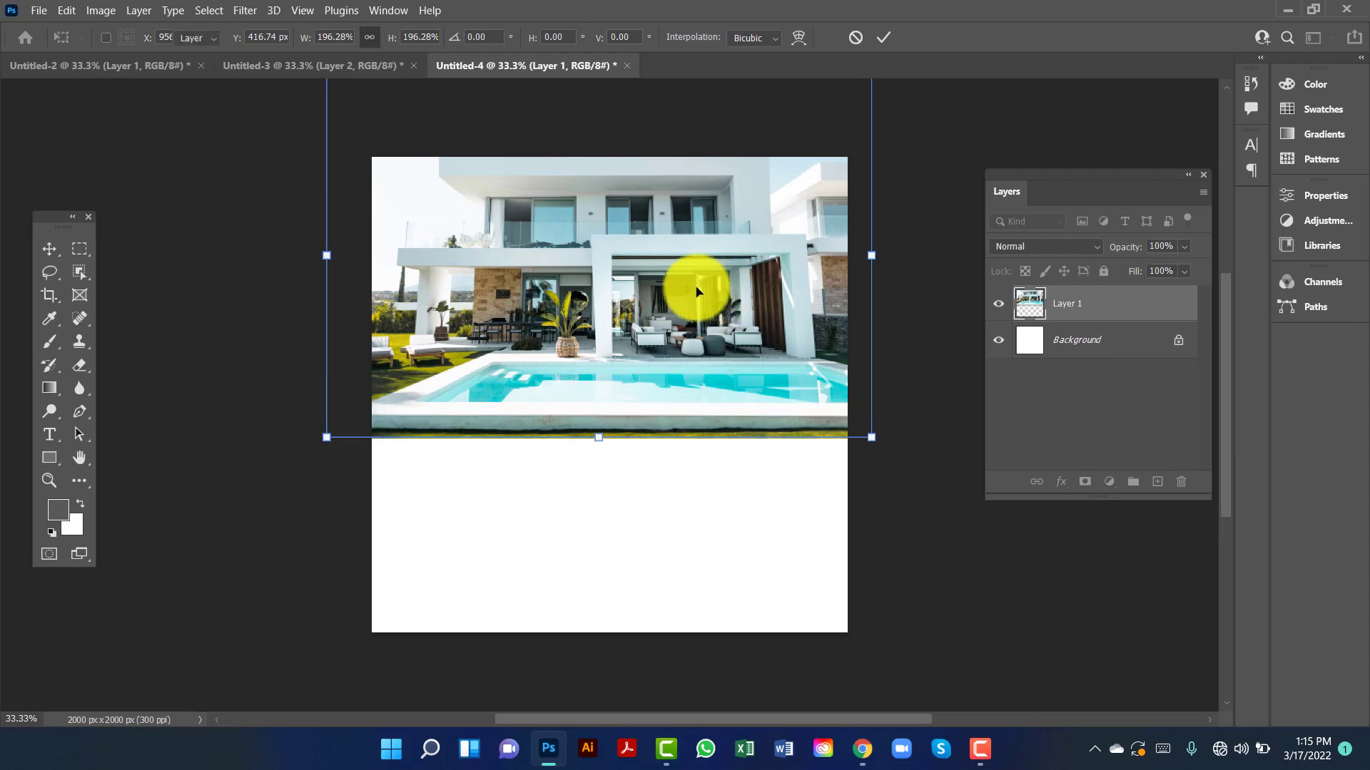
{"action": "key", "text": "Return"}
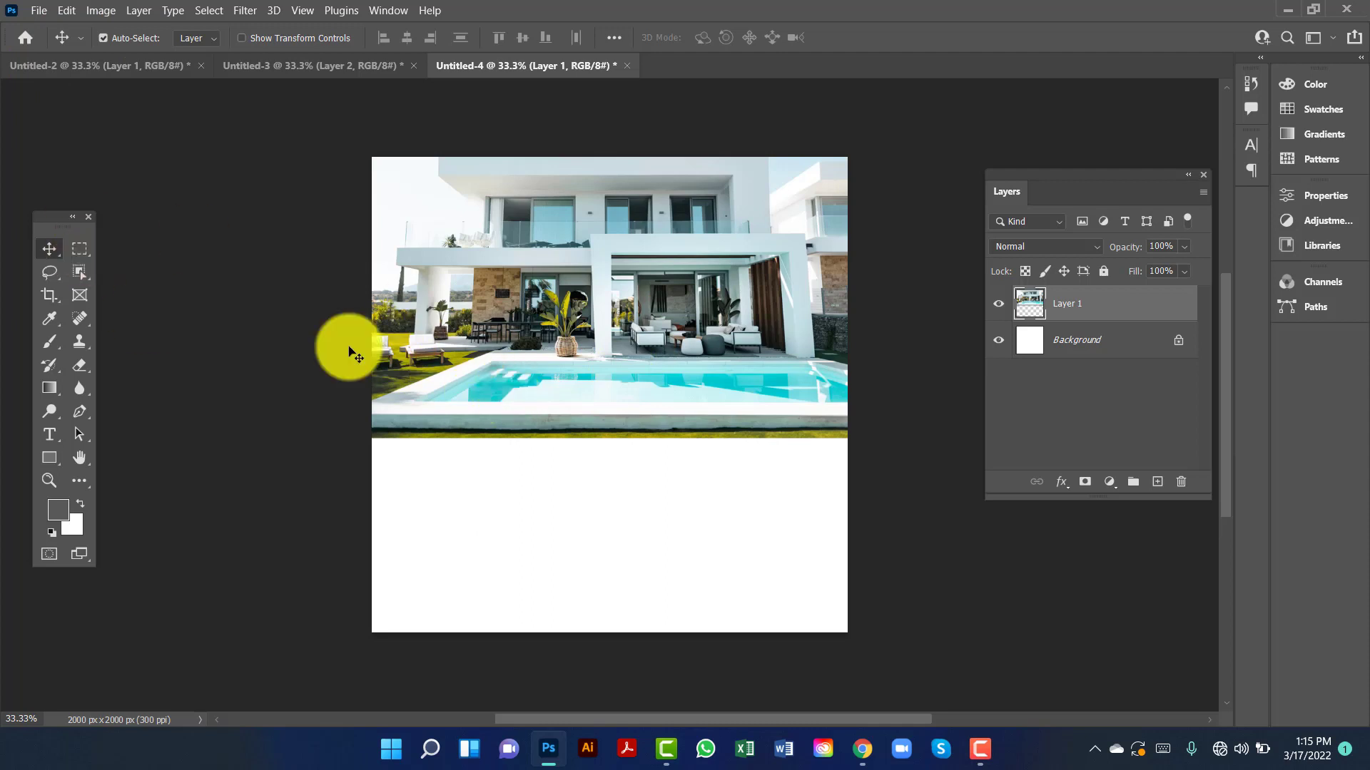
- Draw a circle with the Ellipse Tool at the house photo's lower-left edge
{"action": "left_click", "coordinate": [51, 460]}
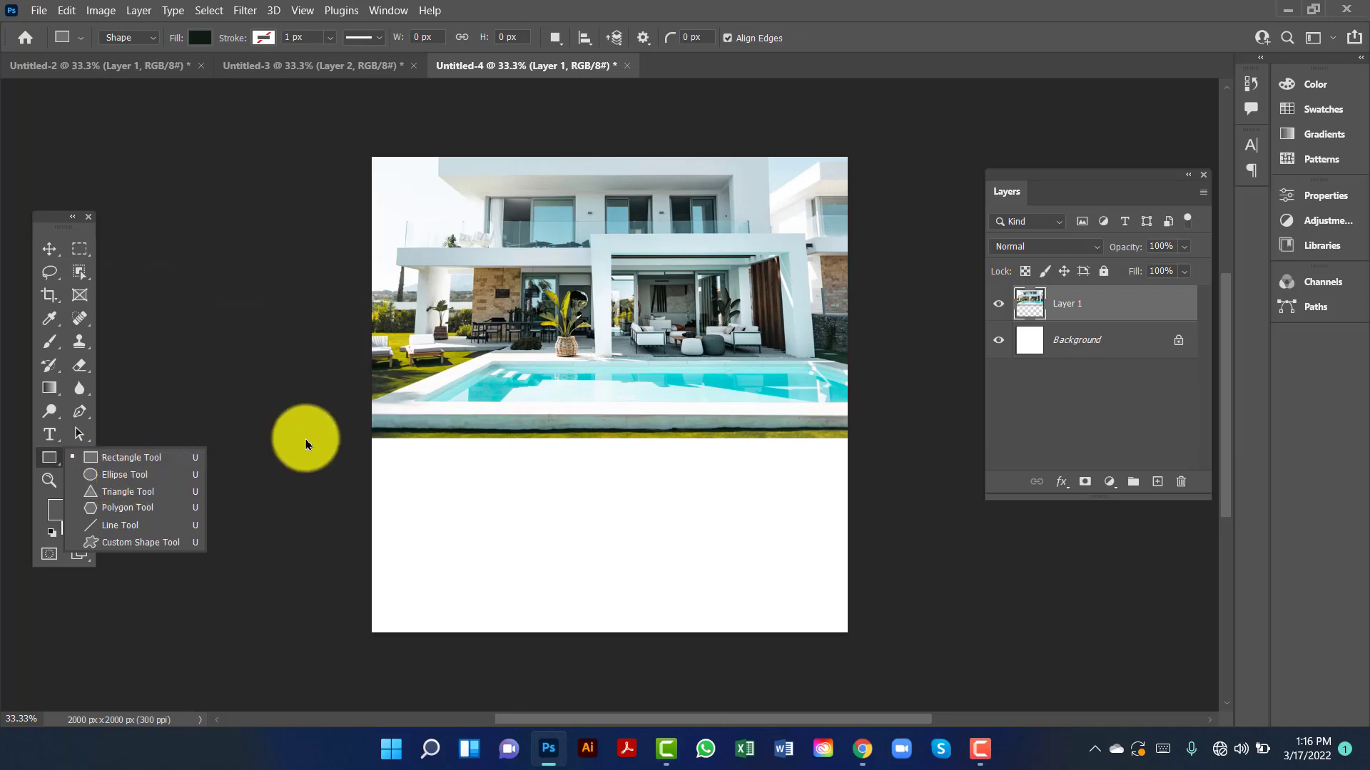
{"action": "key", "text": "Escape"}
{"action": "key", "text": "shift+u"}
{"action": "left_click", "coordinate": [383, 437]}
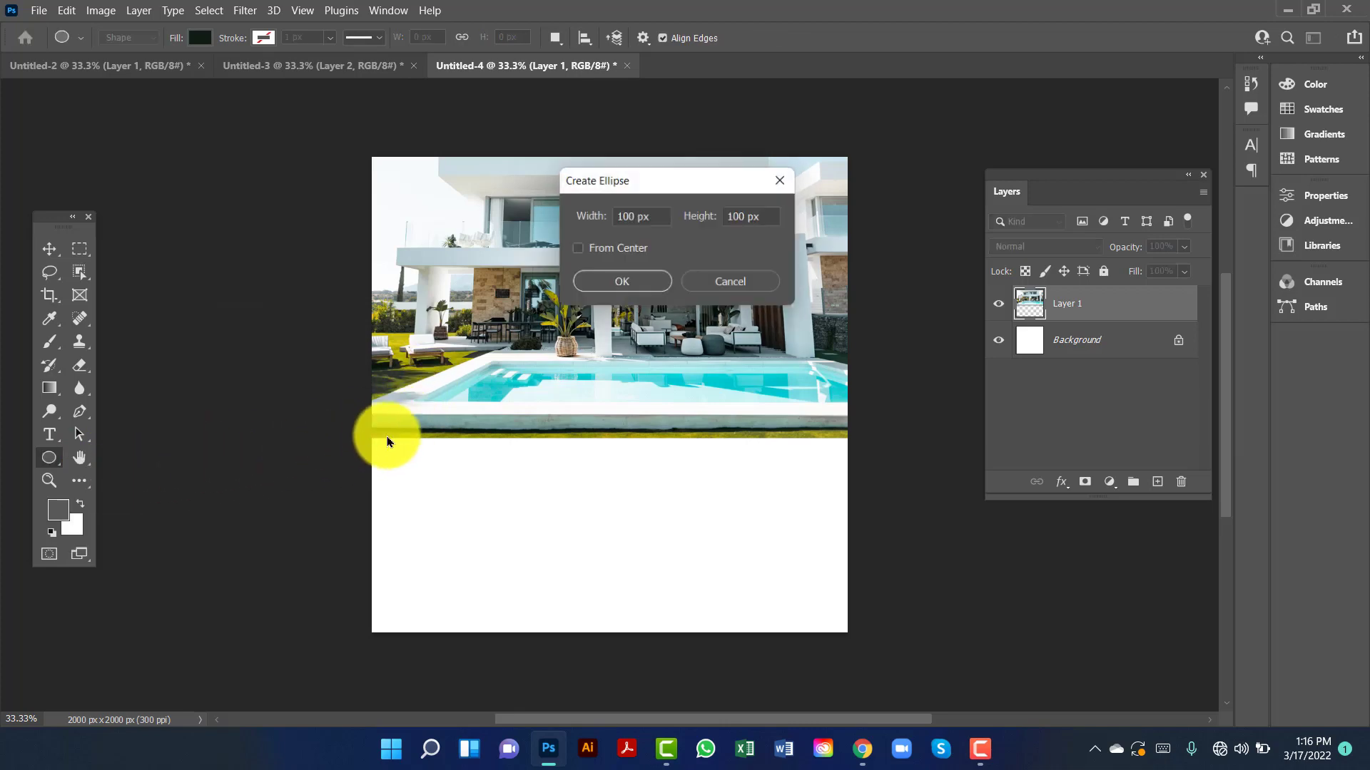
{"action": "left_click", "coordinate": [725, 284]}
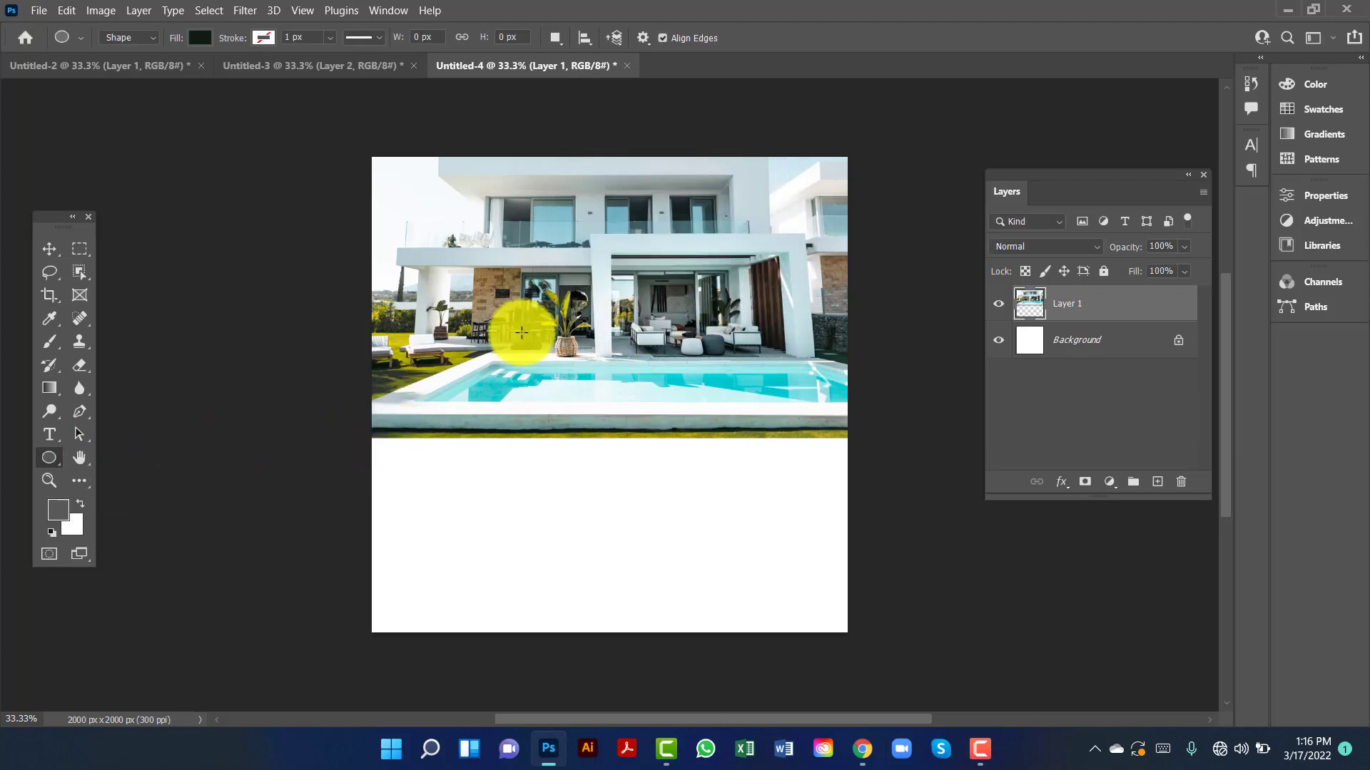
{"action": "left_click_drag", "start_coordinate": [419, 400], "coordinate": [504, 467]}
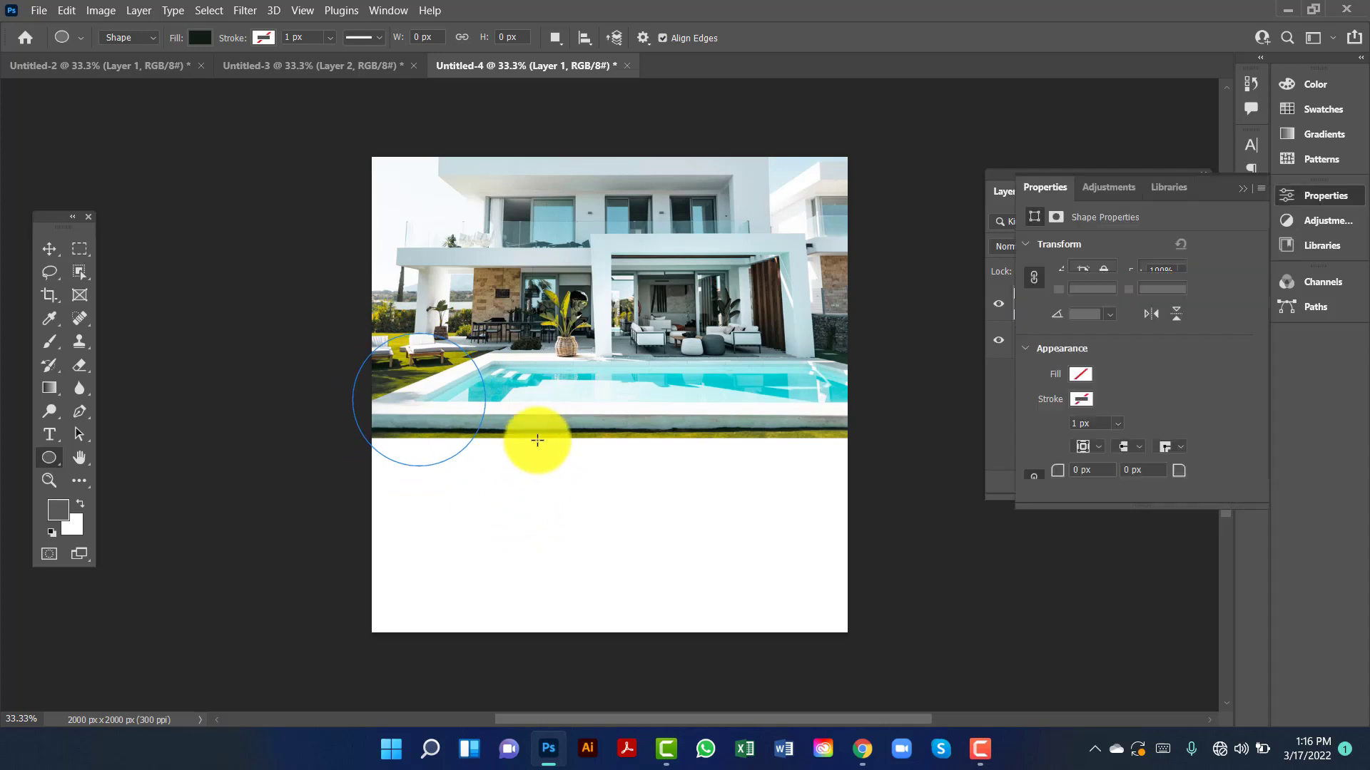
{"action": "left_click", "coordinate": [1243, 195]}
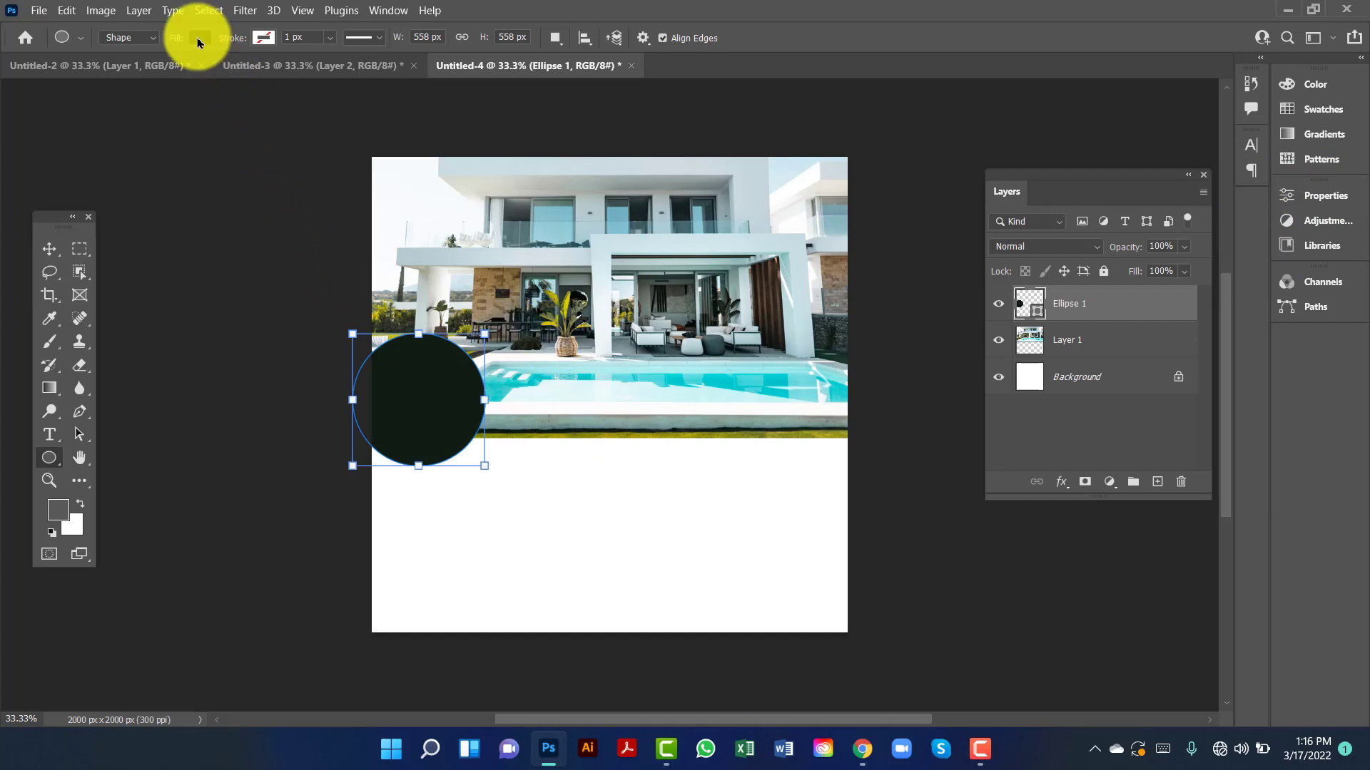
- Fill the circle white and move it to straddle the photo's bottom border
{"action": "left_click", "coordinate": [199, 38]}
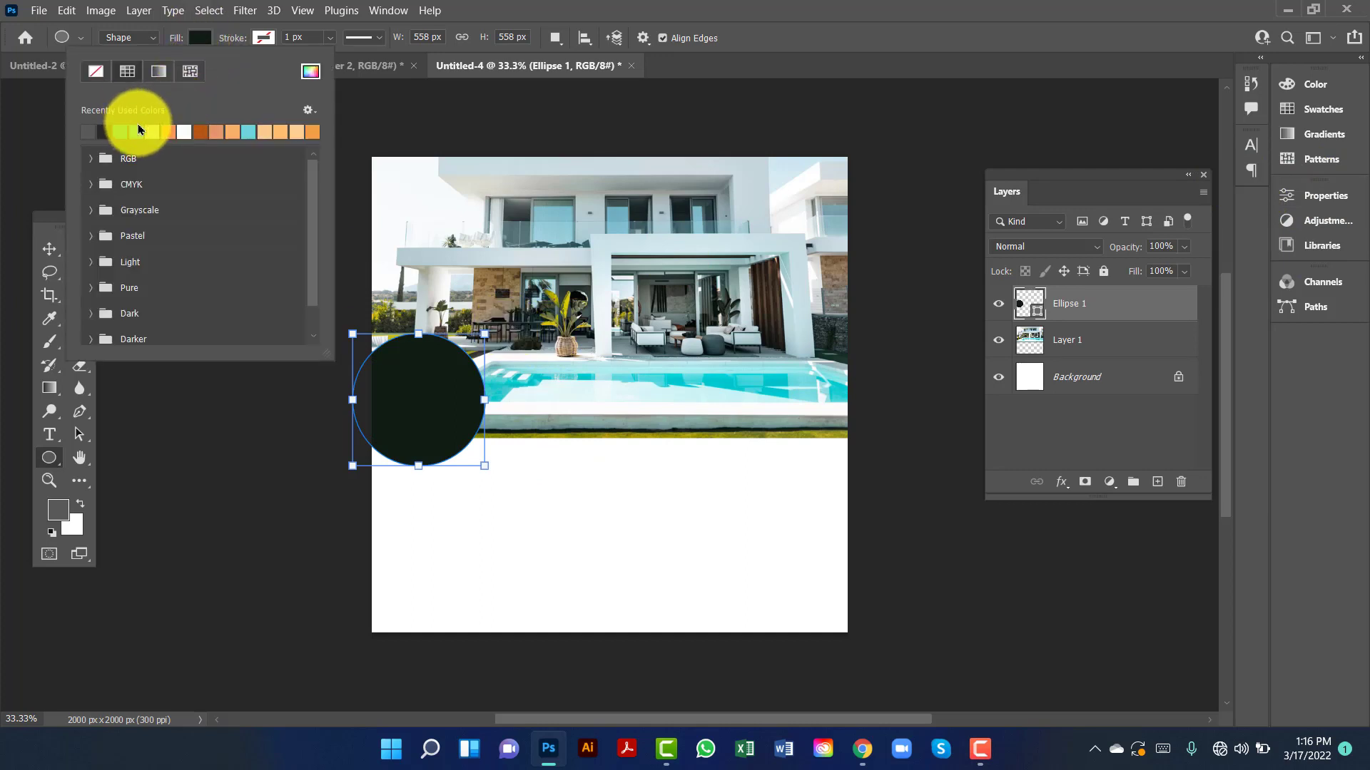
{"action": "left_click", "coordinate": [55, 245]}
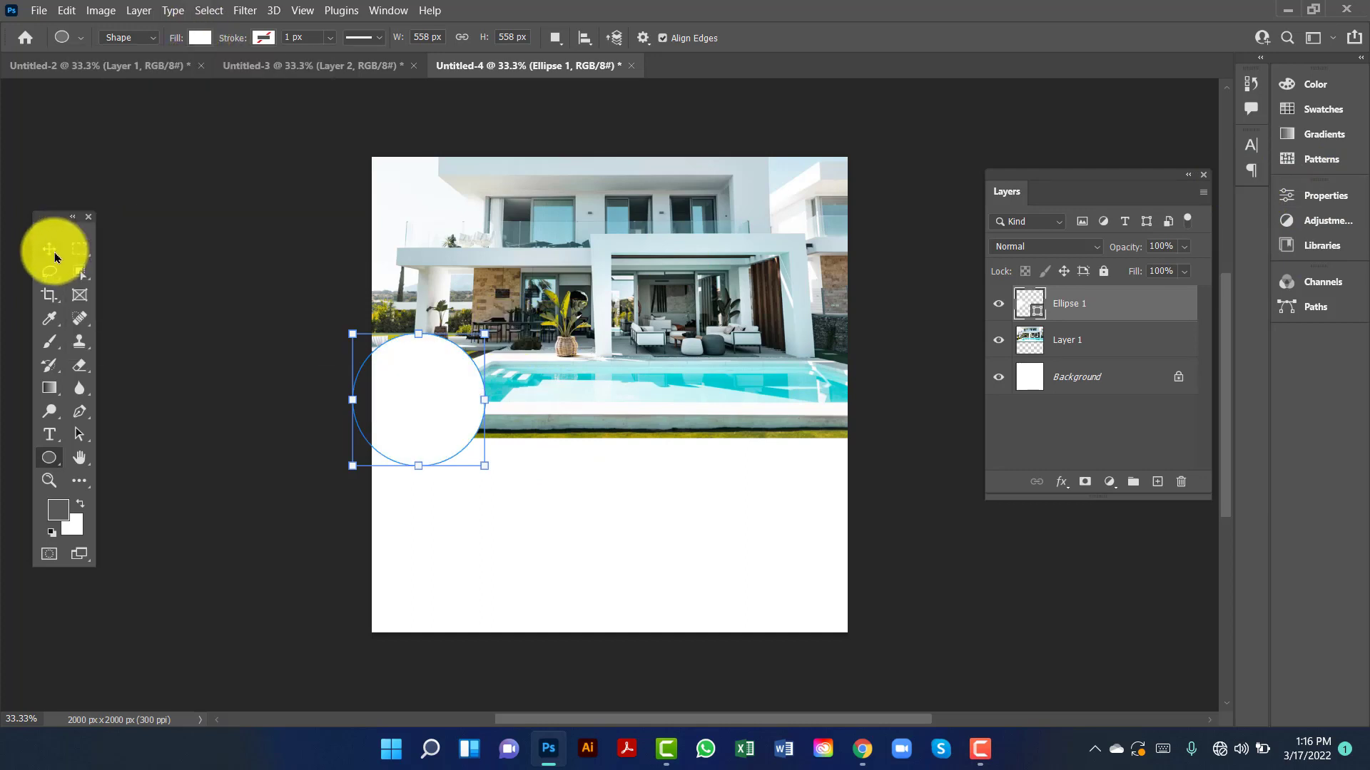
{"action": "key", "text": "v"}
{"action": "mouse_move", "coordinate": [421, 423]}
{"action": "left_mouse_down"}
{"action": "mouse_move", "coordinate": [450, 428]}
{"action": "mouse_move", "coordinate": [434, 435]}
{"action": "left_mouse_up"}
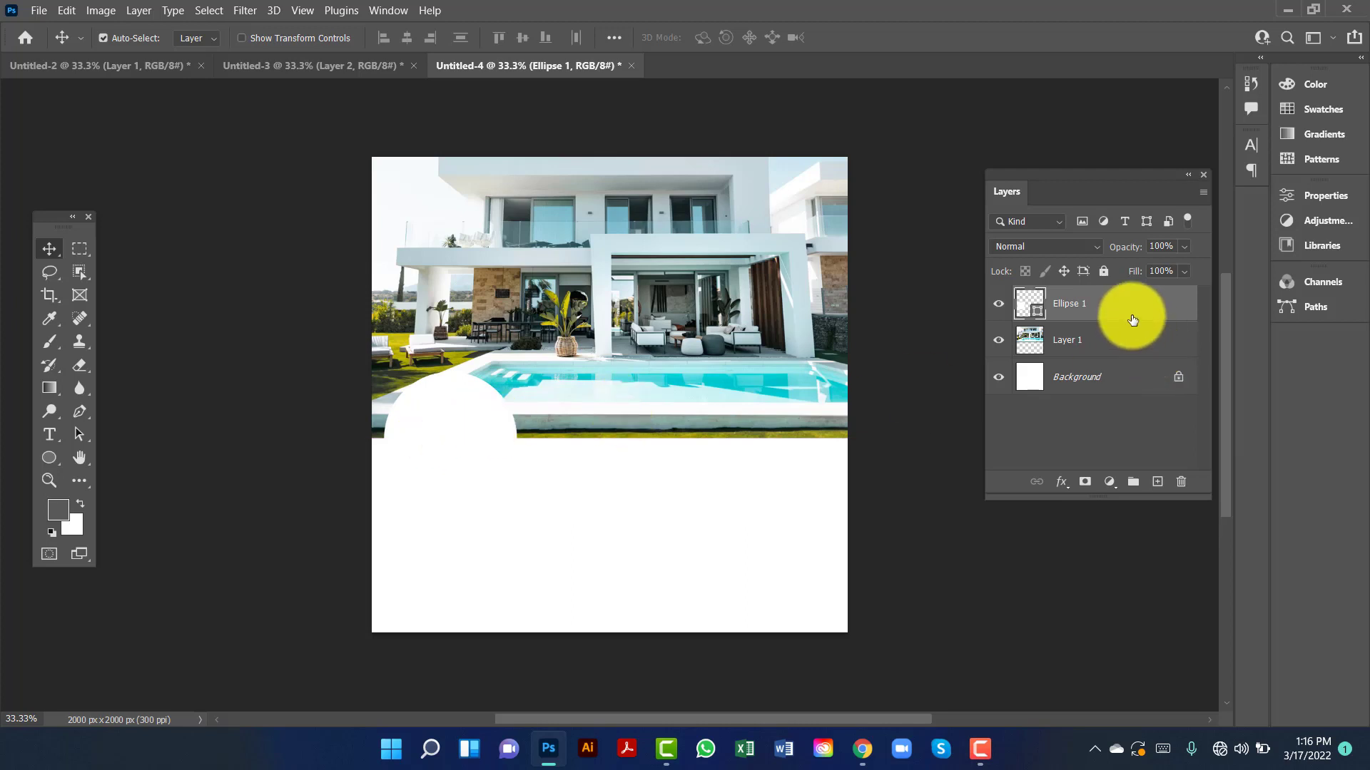
- Duplicate the white circle and shrink the copy slightly into alignment
{"action": "key", "text": "ctrl+j"}
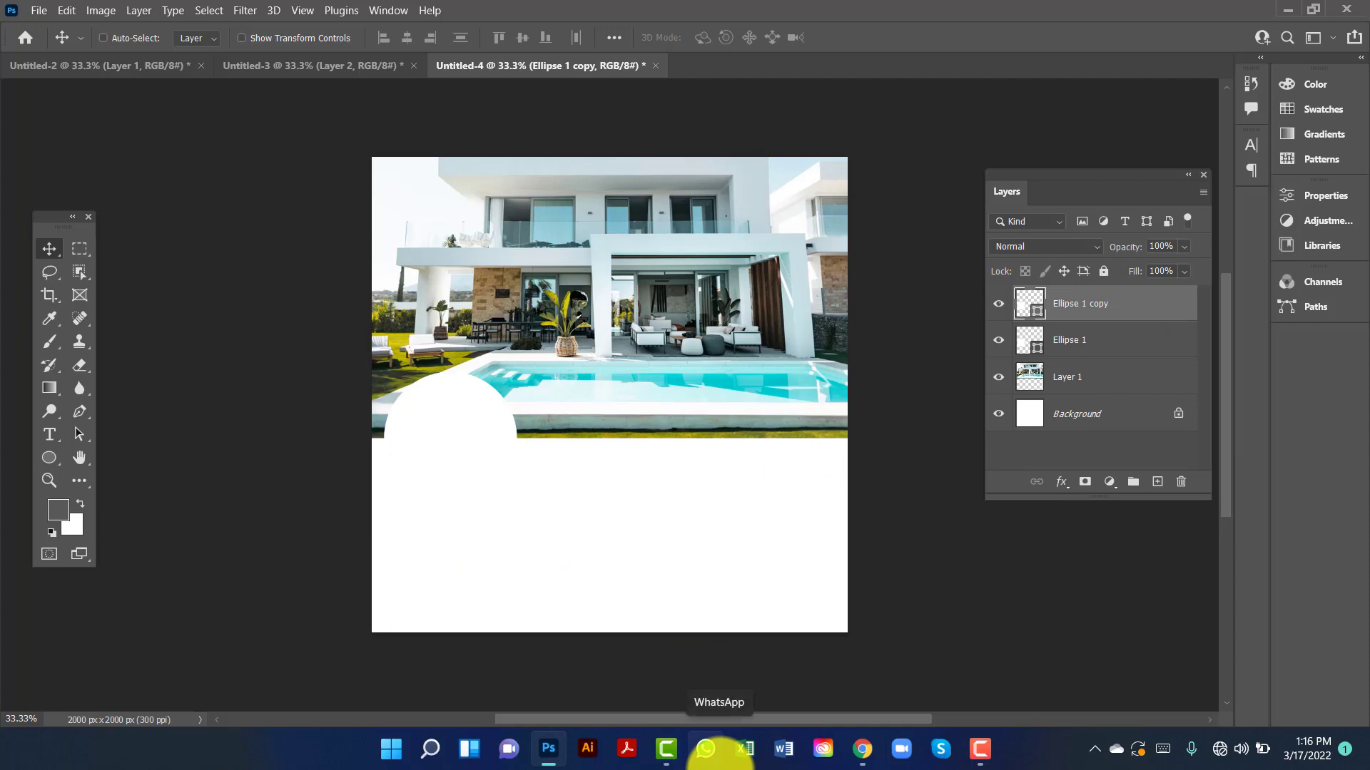
{"action": "key", "text": "ctrl+t"}
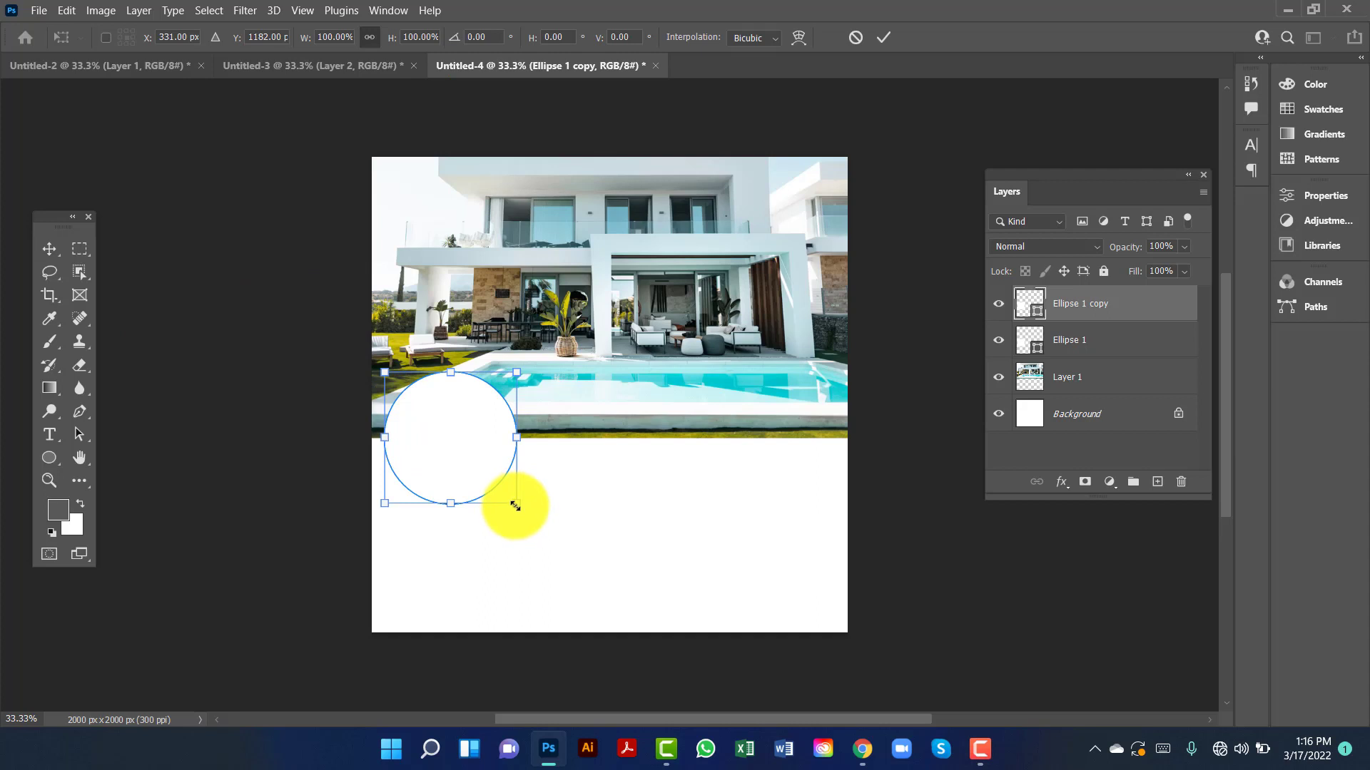
{"action": "left_click_drag", "start_coordinate": [517, 507], "coordinate": [506, 493]}
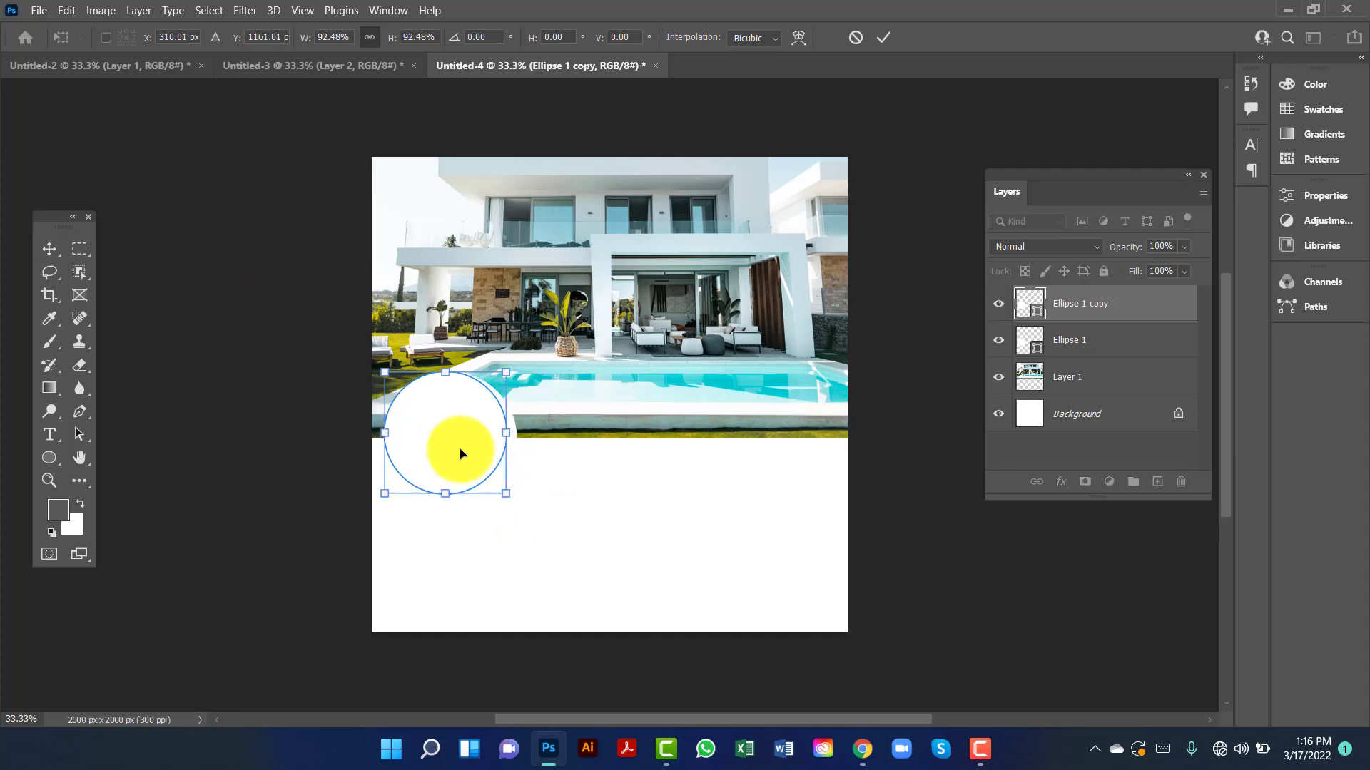
{"action": "left_click_drag", "start_coordinate": [459, 450], "coordinate": [463, 458]}
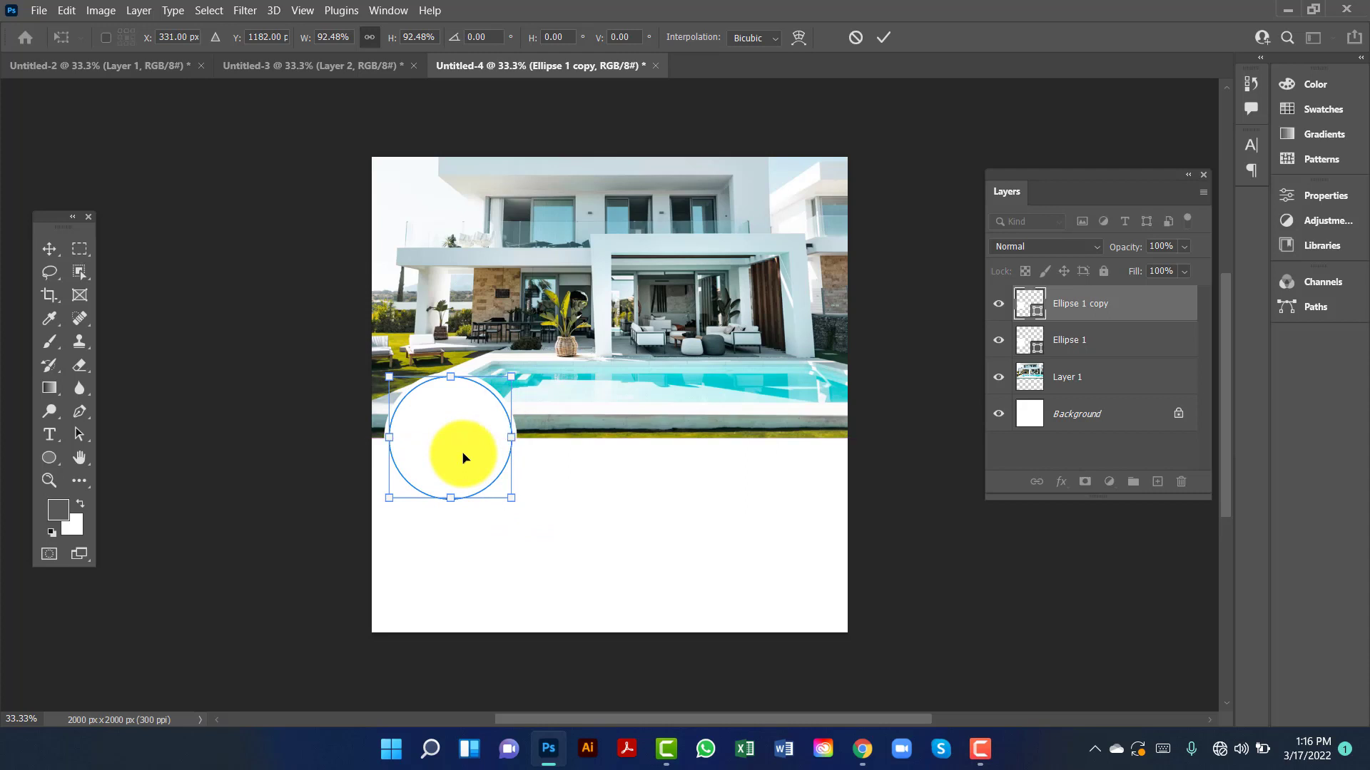
{"action": "key", "text": "Return"}
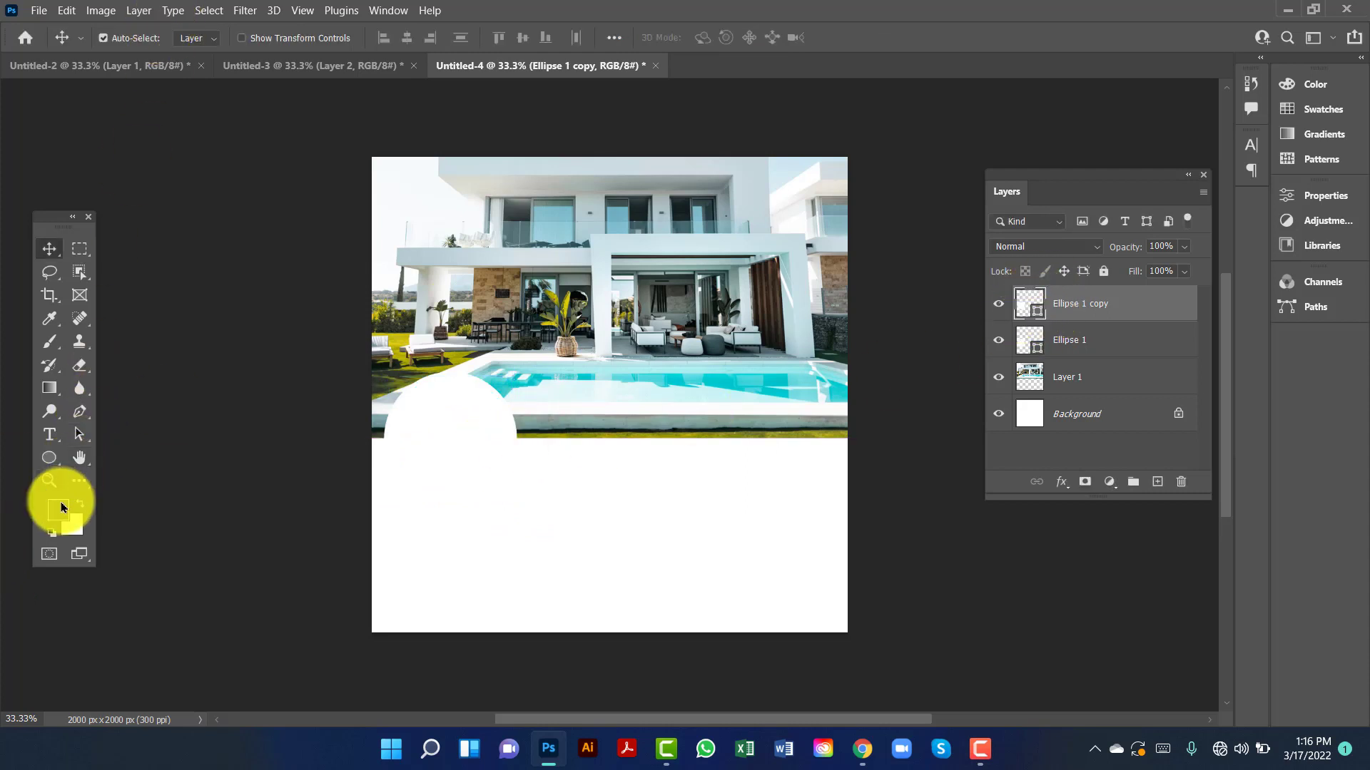
- Fill the copied circle with a sampled dark grey
{"action": "left_click", "coordinate": [49, 458]}
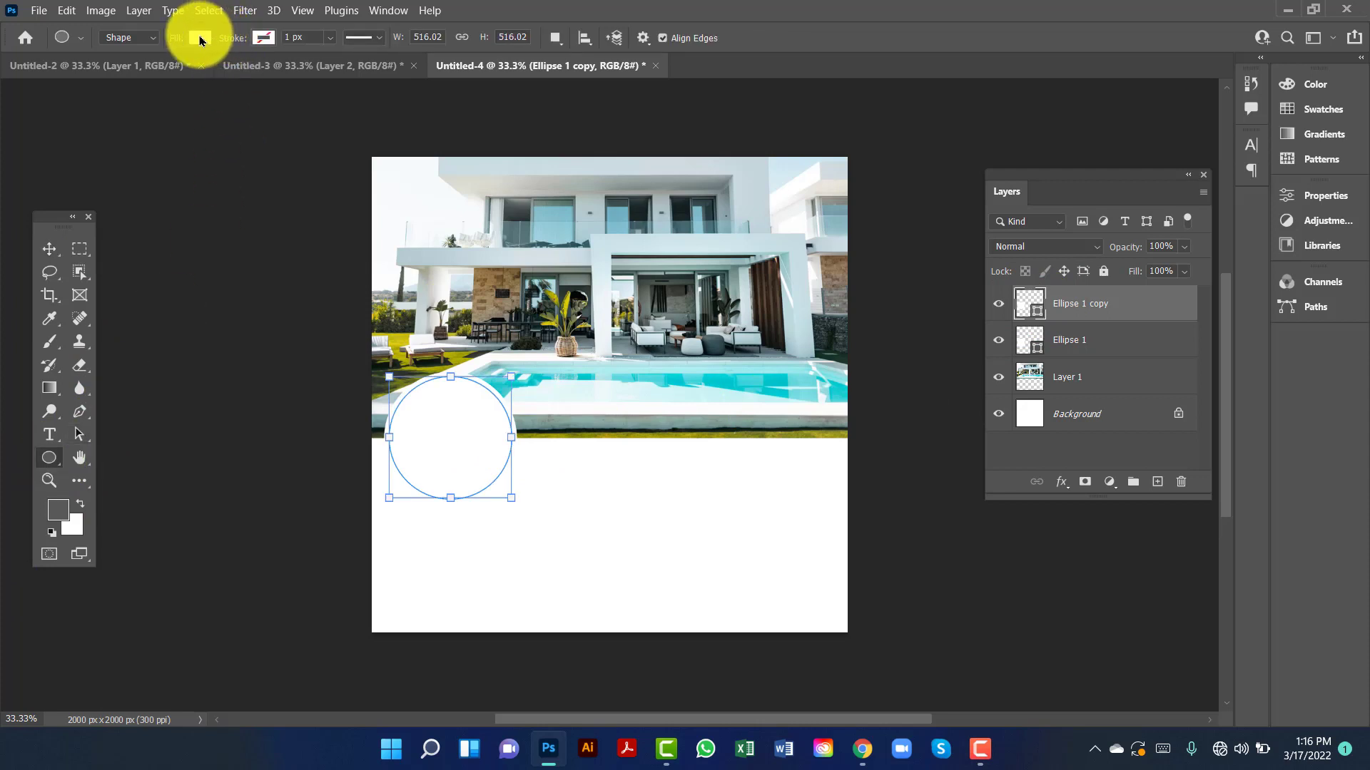
{"action": "left_click", "coordinate": [201, 39]}
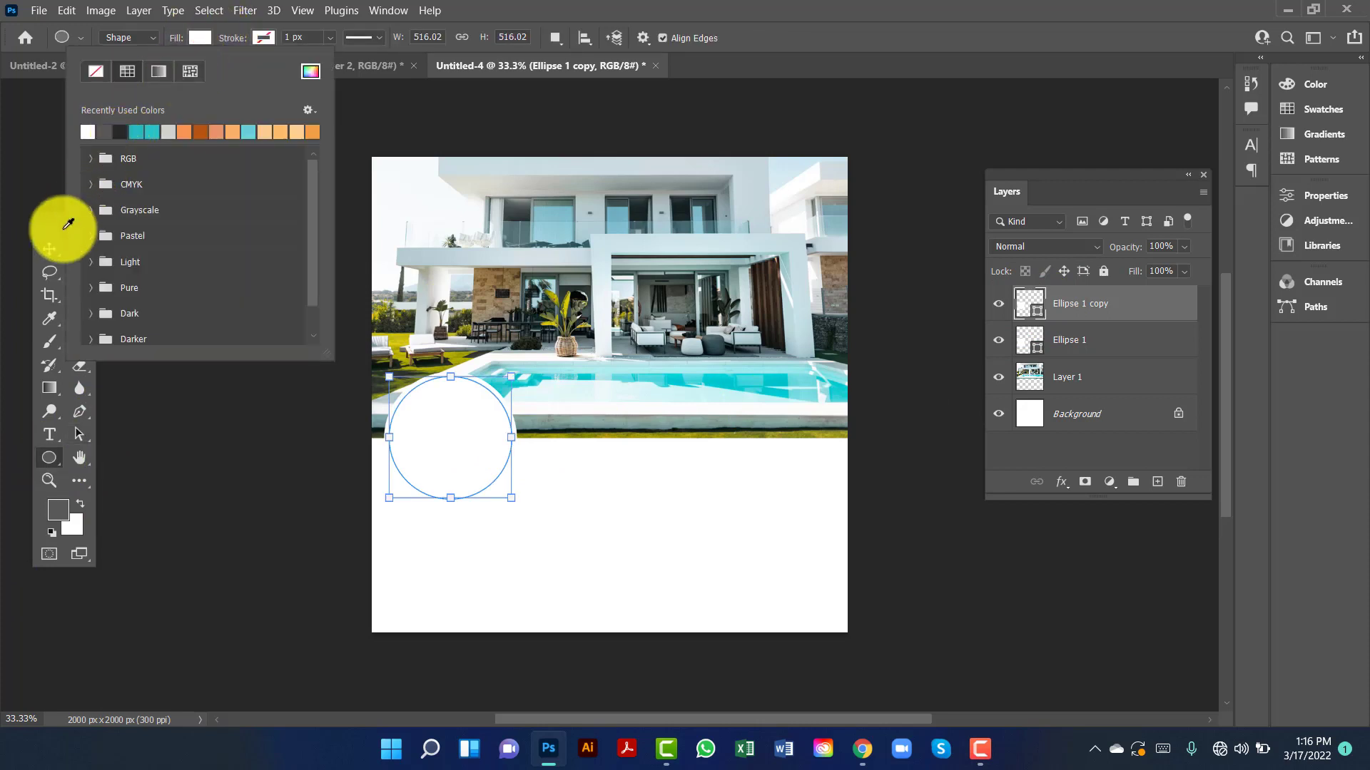
{"action": "left_click", "coordinate": [67, 269]}
{"action": "left_click", "coordinate": [44, 254]}
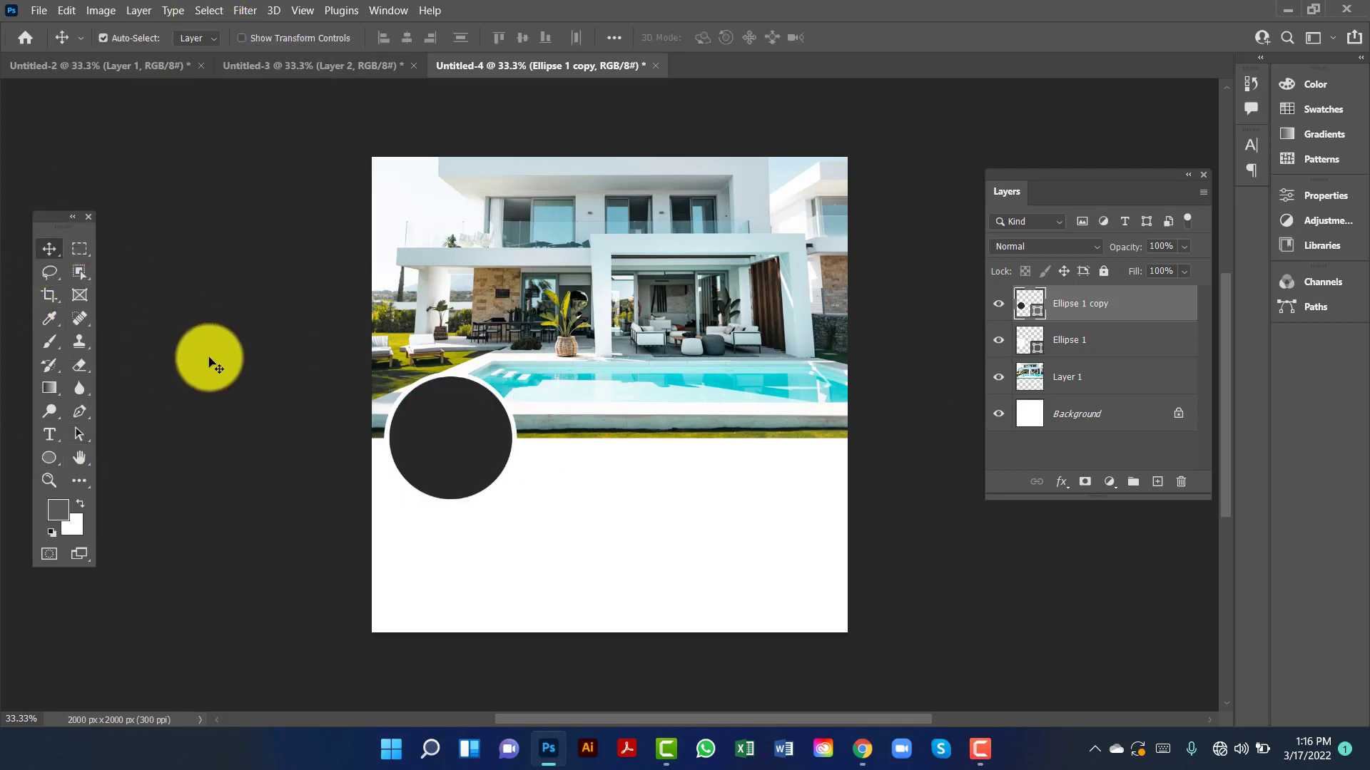
- Copy both ellipse layers to the right twice, forming a row of three circles along the photo's bottom
{"action": "left_click", "coordinate": [235, 365]}
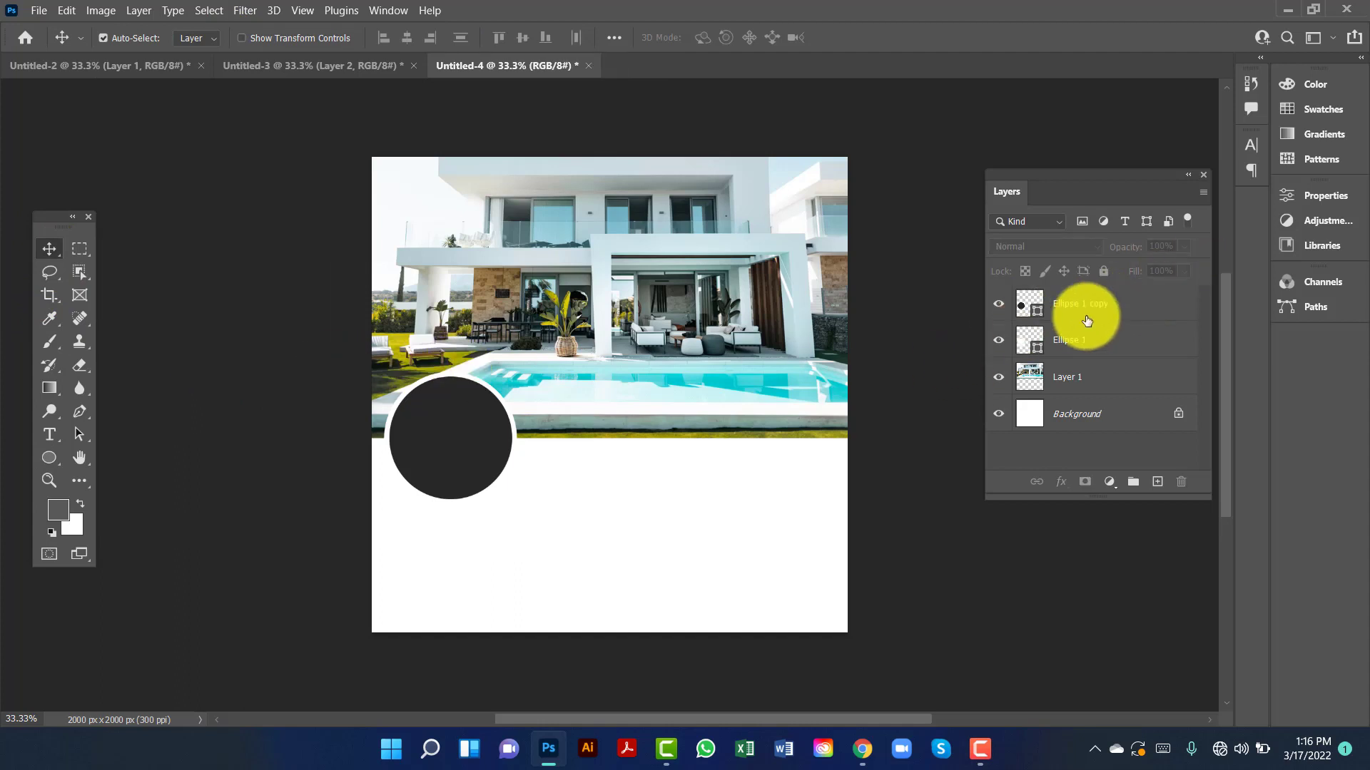
{"action": "left_click", "coordinate": [1097, 312]}
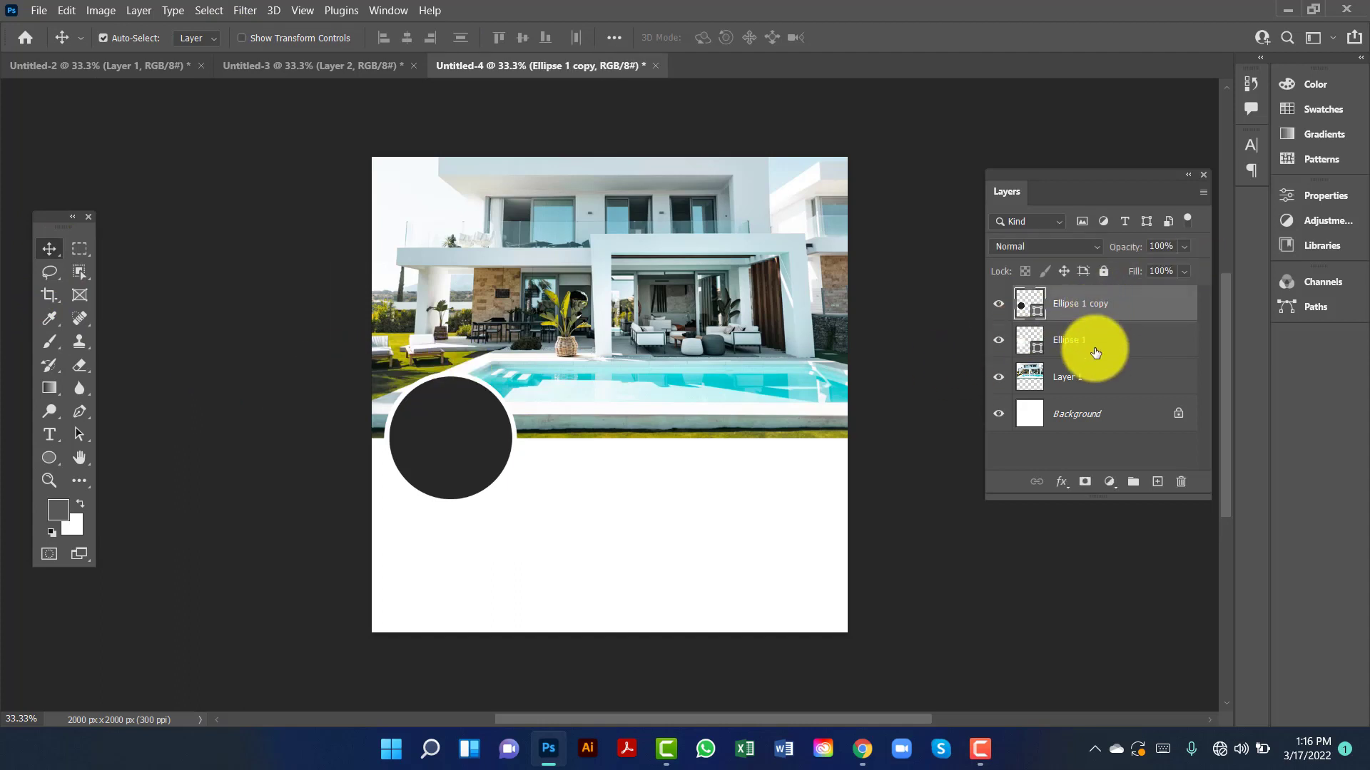
{"action": "left_click", "coordinate": [1097, 348], "text": "ctrl"}
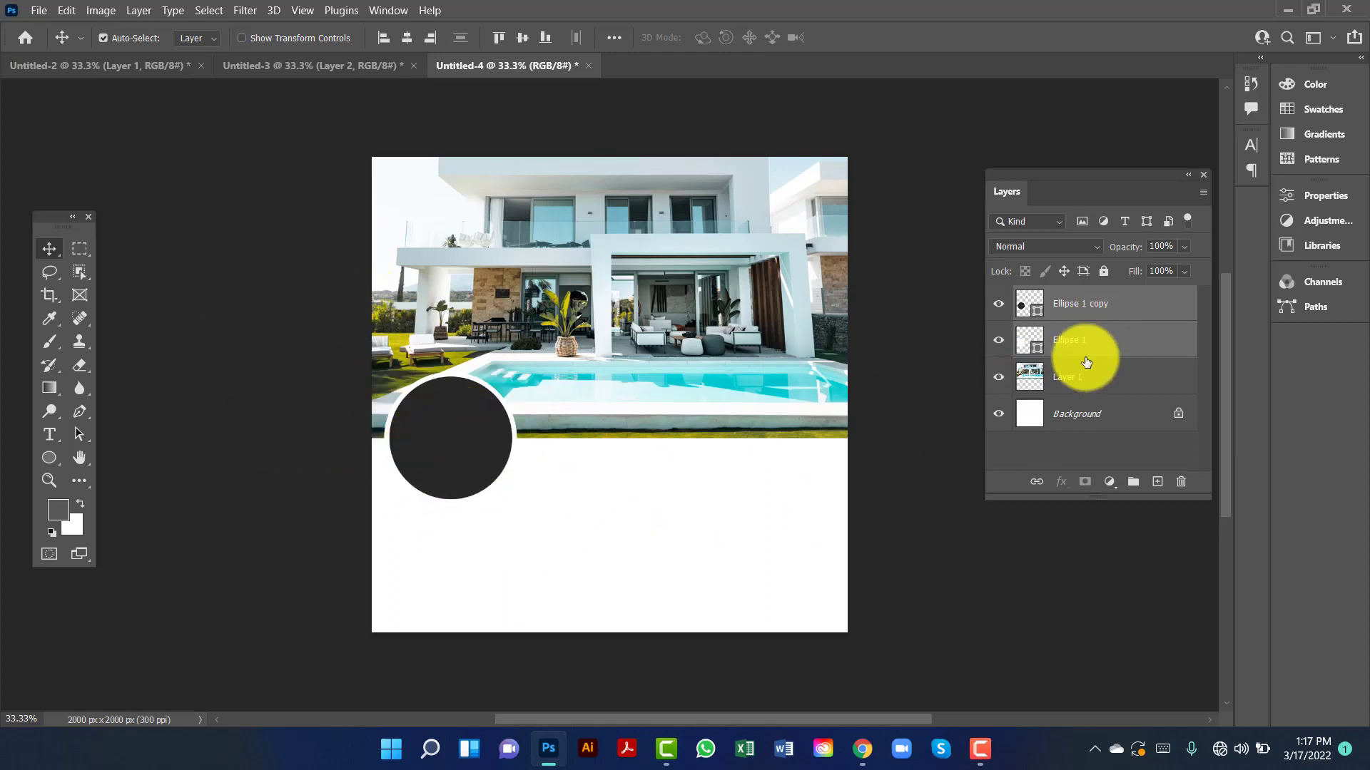
{"action": "left_click_drag", "start_coordinate": [462, 456], "coordinate": [610, 457]}
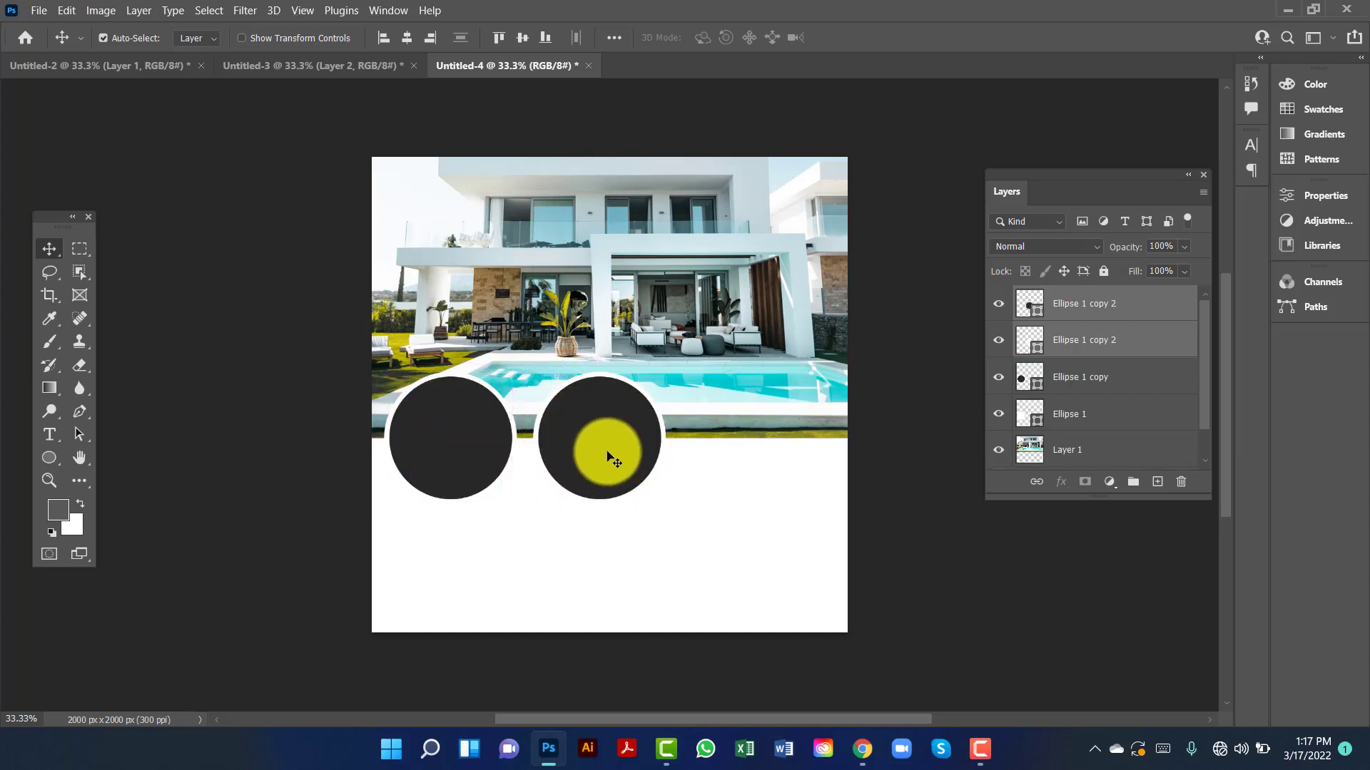
{"action": "left_click_drag", "start_coordinate": [603, 455], "coordinate": [763, 459]}
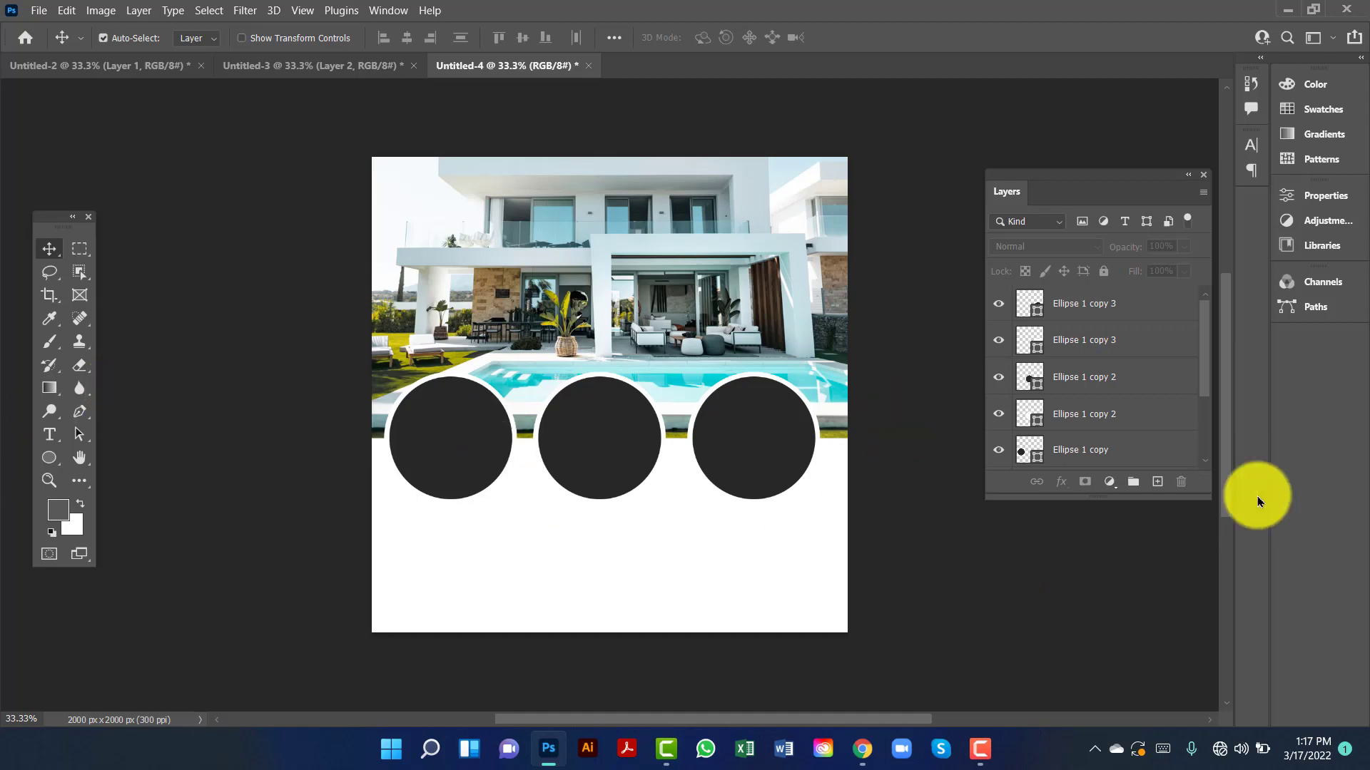
{"action": "left_click", "coordinate": [183, 66]}
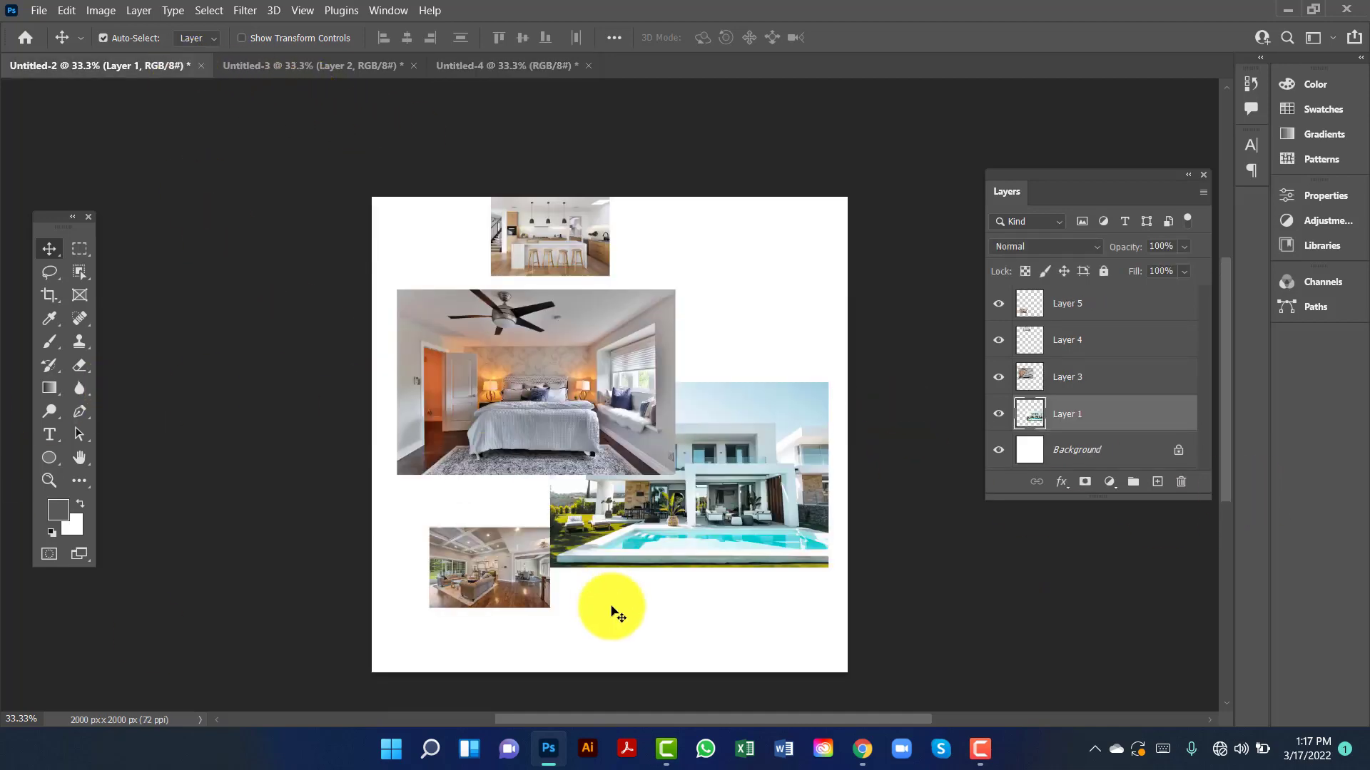
- Bring the bedroom photo into Untitled-4 and scale it over the middle circle
{"action": "left_click", "coordinate": [542, 391]}
{"action": "left_click_drag", "start_coordinate": [538, 384], "coordinate": [674, 463]}
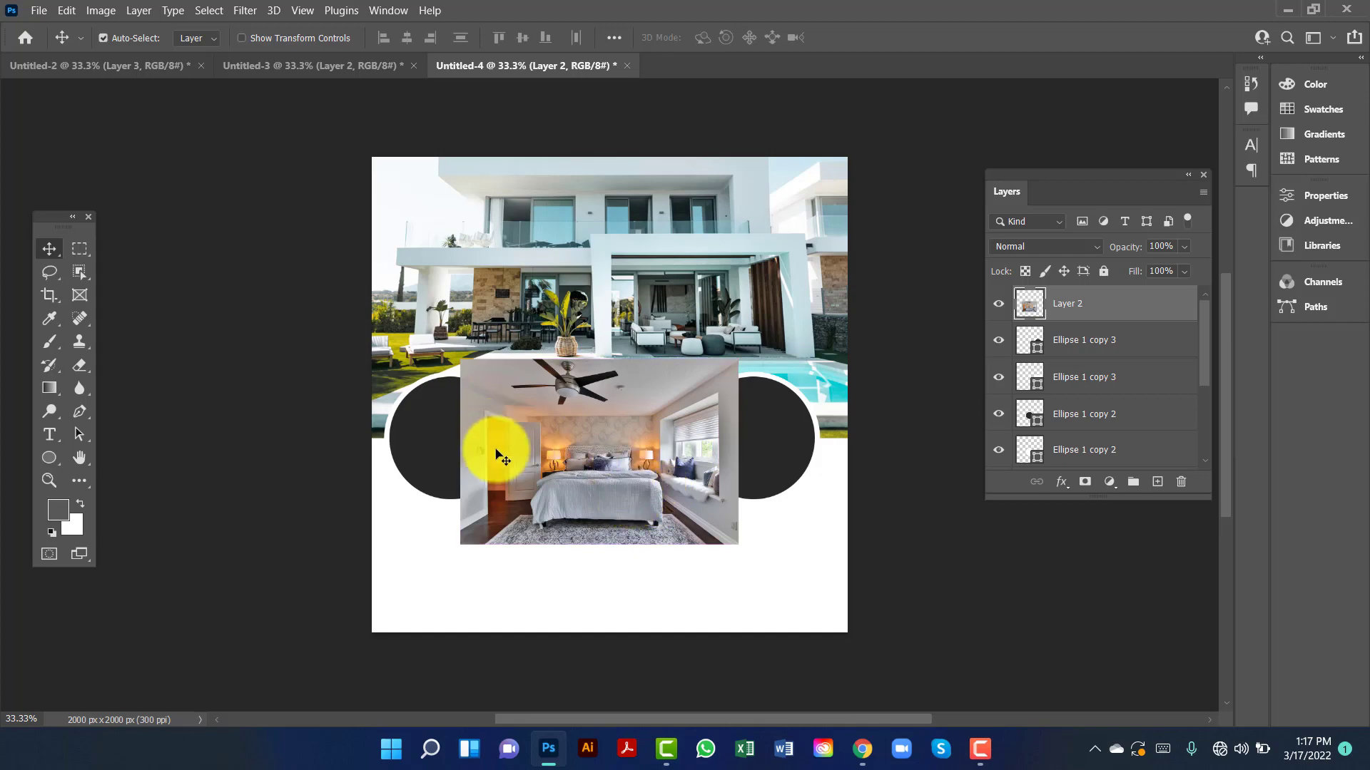
{"action": "key", "text": "ctrl"}
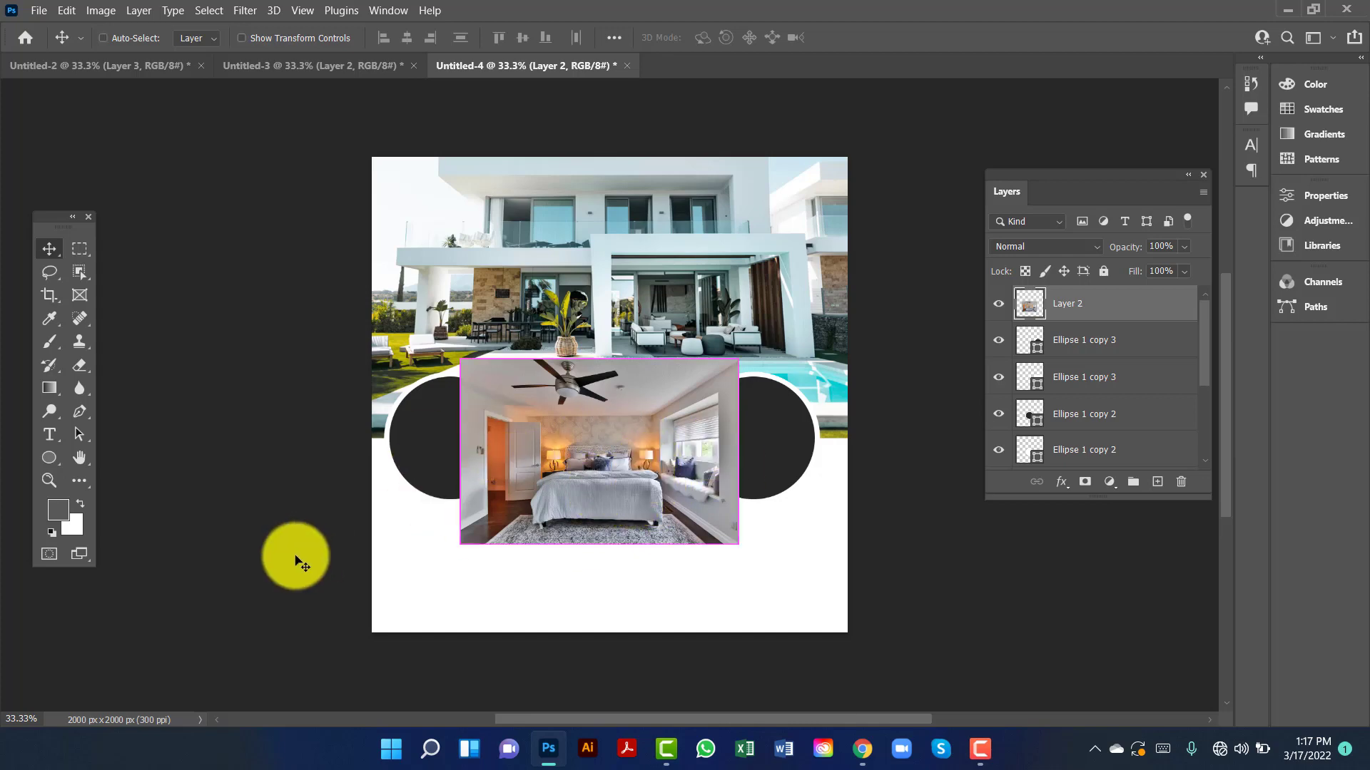
{"action": "key", "text": "ctrl+t"}
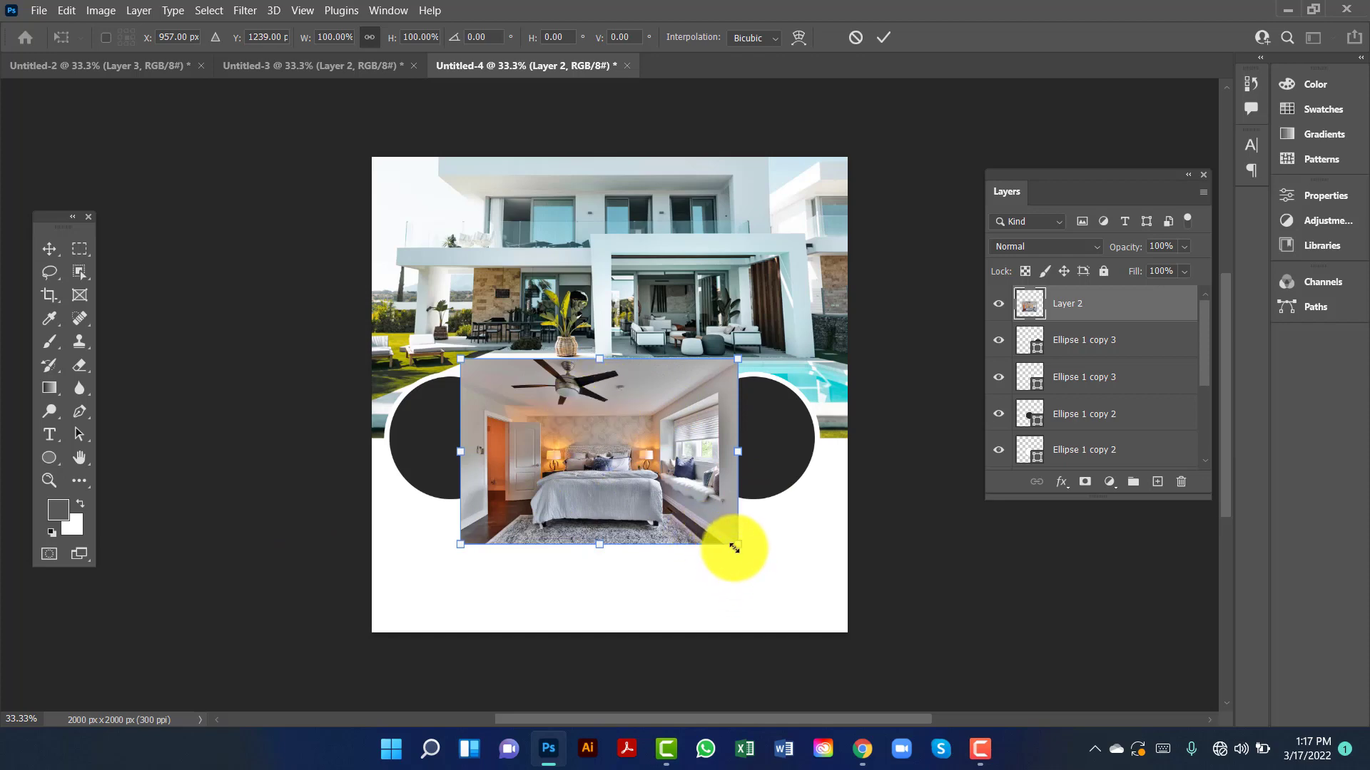
{"action": "left_click_drag", "start_coordinate": [734, 548], "coordinate": [697, 523]}
{"action": "left_click_drag", "start_coordinate": [666, 500], "coordinate": [646, 455]}
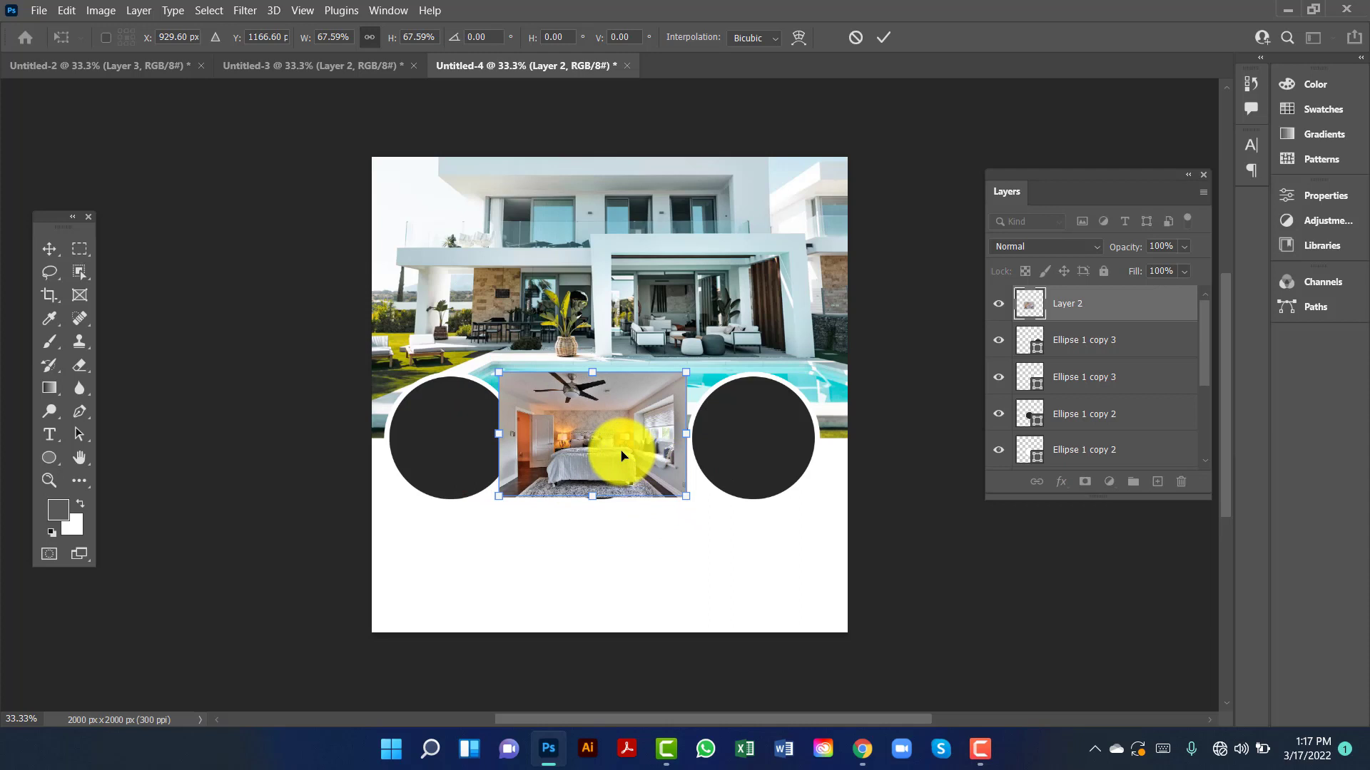
{"action": "left_click_drag", "start_coordinate": [621, 455], "coordinate": [694, 498]}
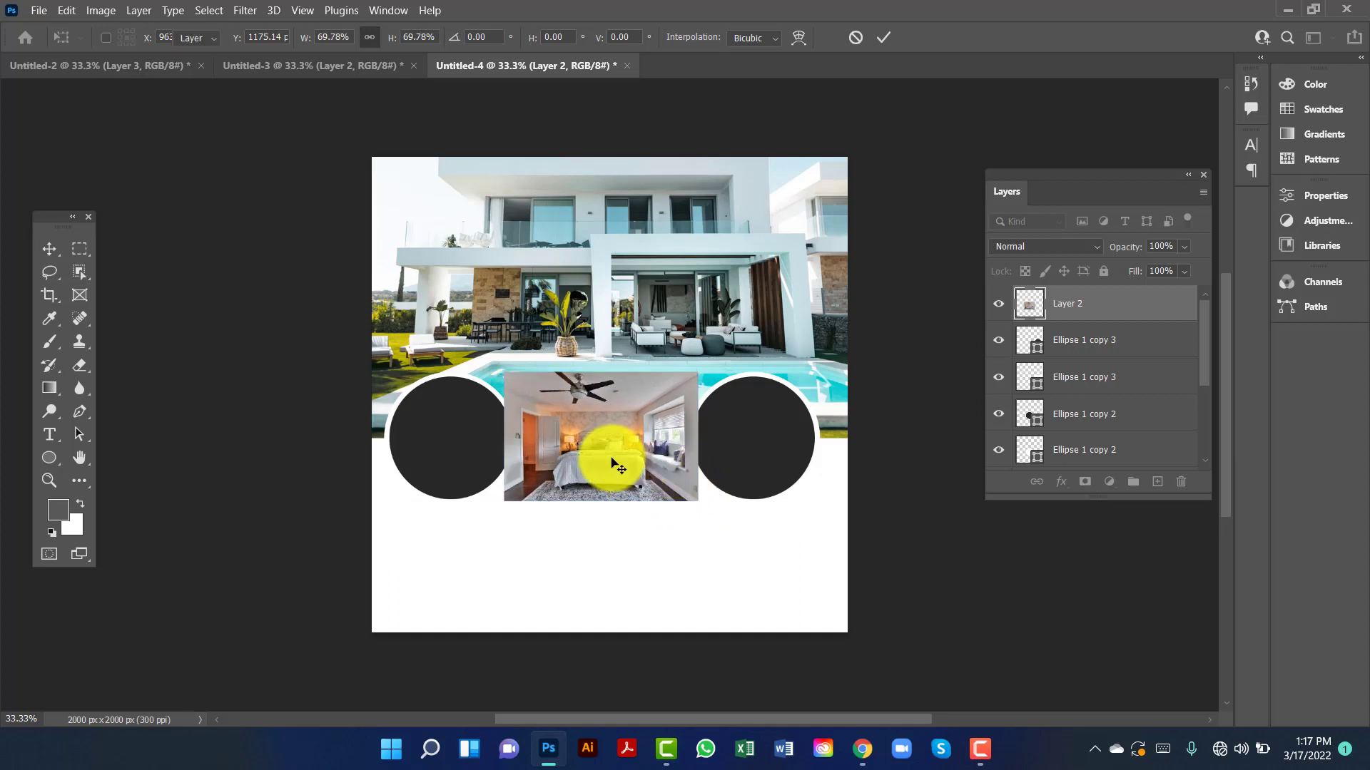
{"action": "key", "text": "Return"}
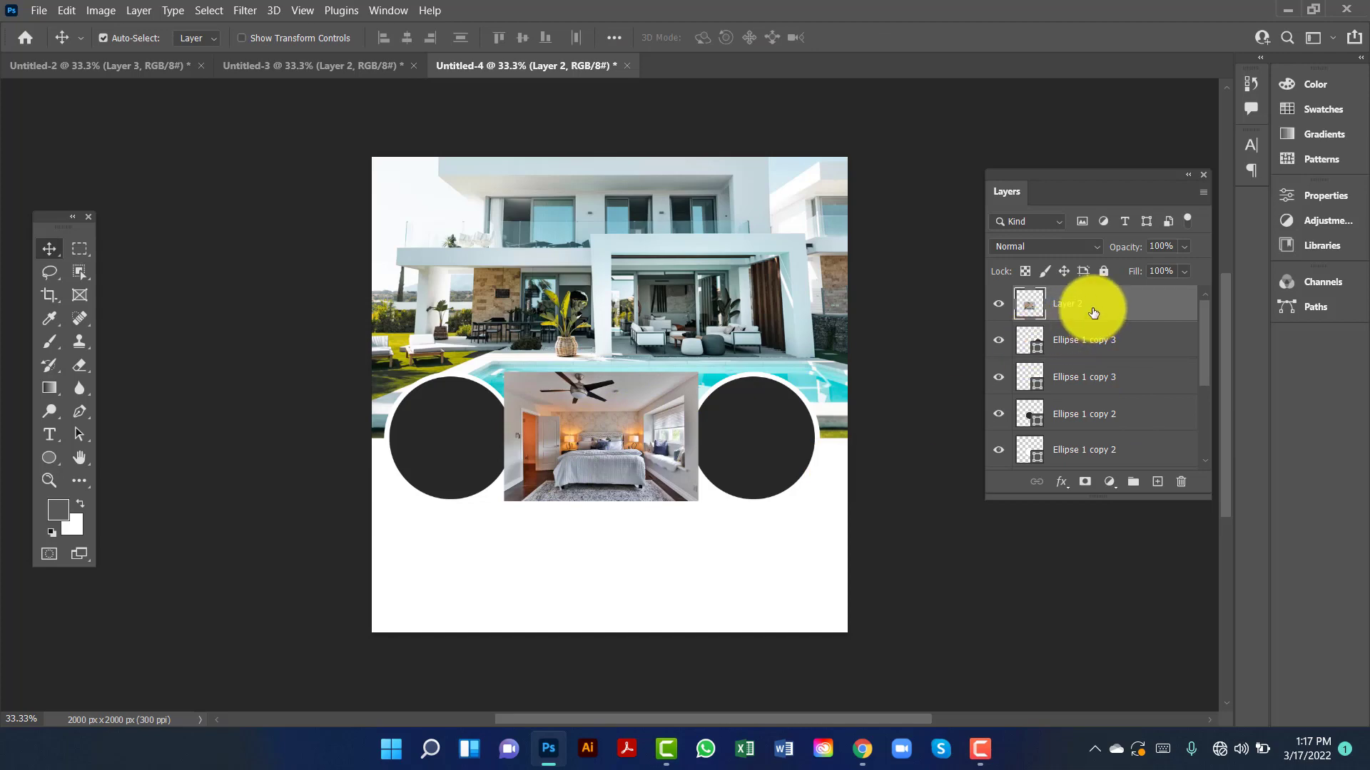
- Place the bedroom layer just above the middle circle and clip it as a clipping mask
{"action": "key", "text": "ctrl+bracketleft"}
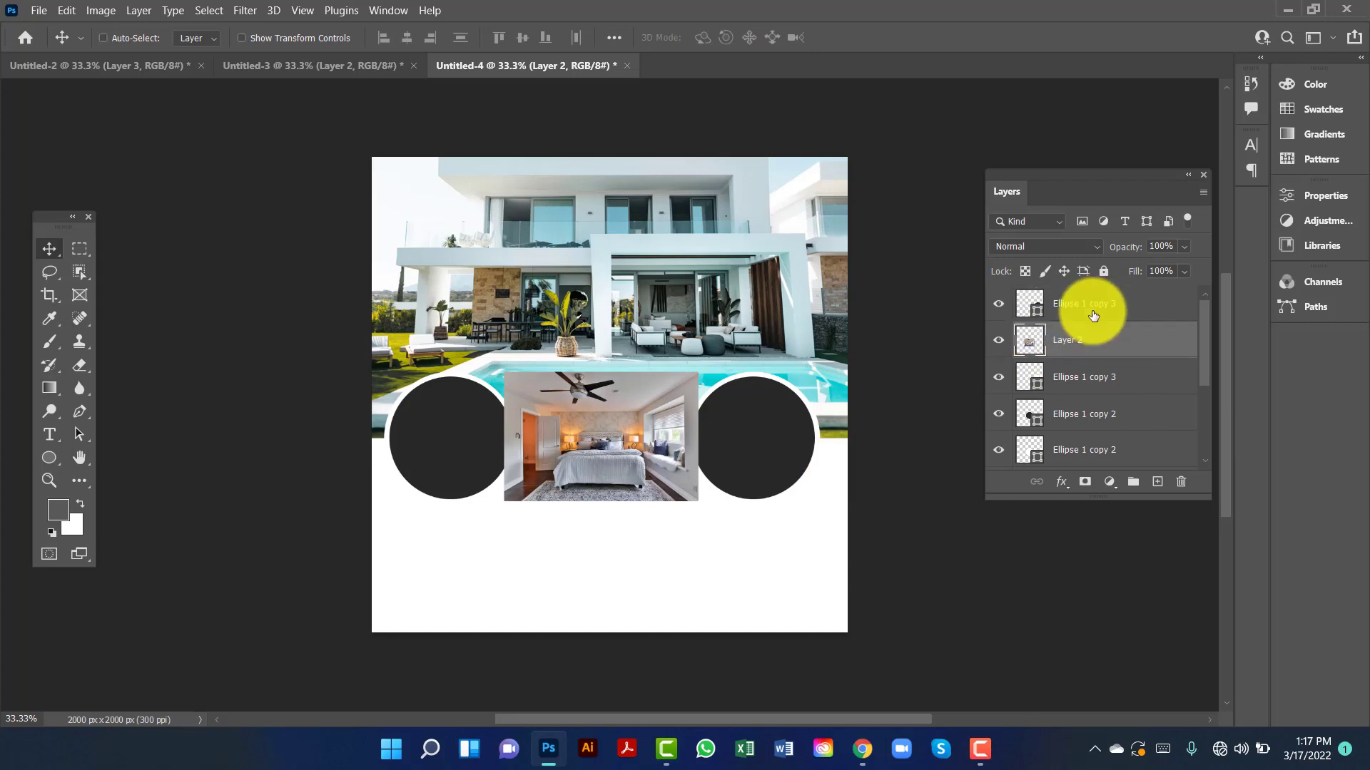
{"action": "key", "text": "ctrl+bracketleft"}
{"action": "key", "text": "ctrl+bracketleft"}
{"action": "key", "text": "ctrl+bracketright"}
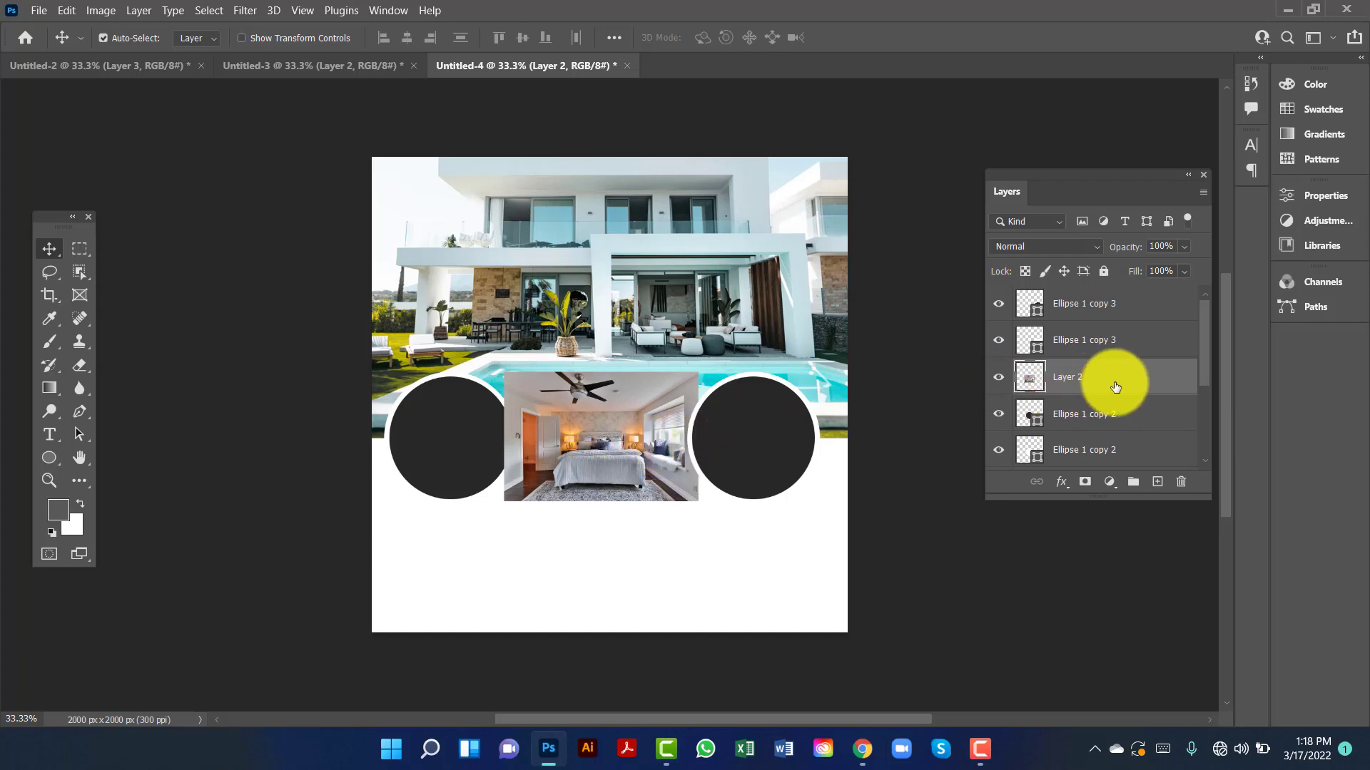
{"action": "right_click", "coordinate": [1148, 387]}
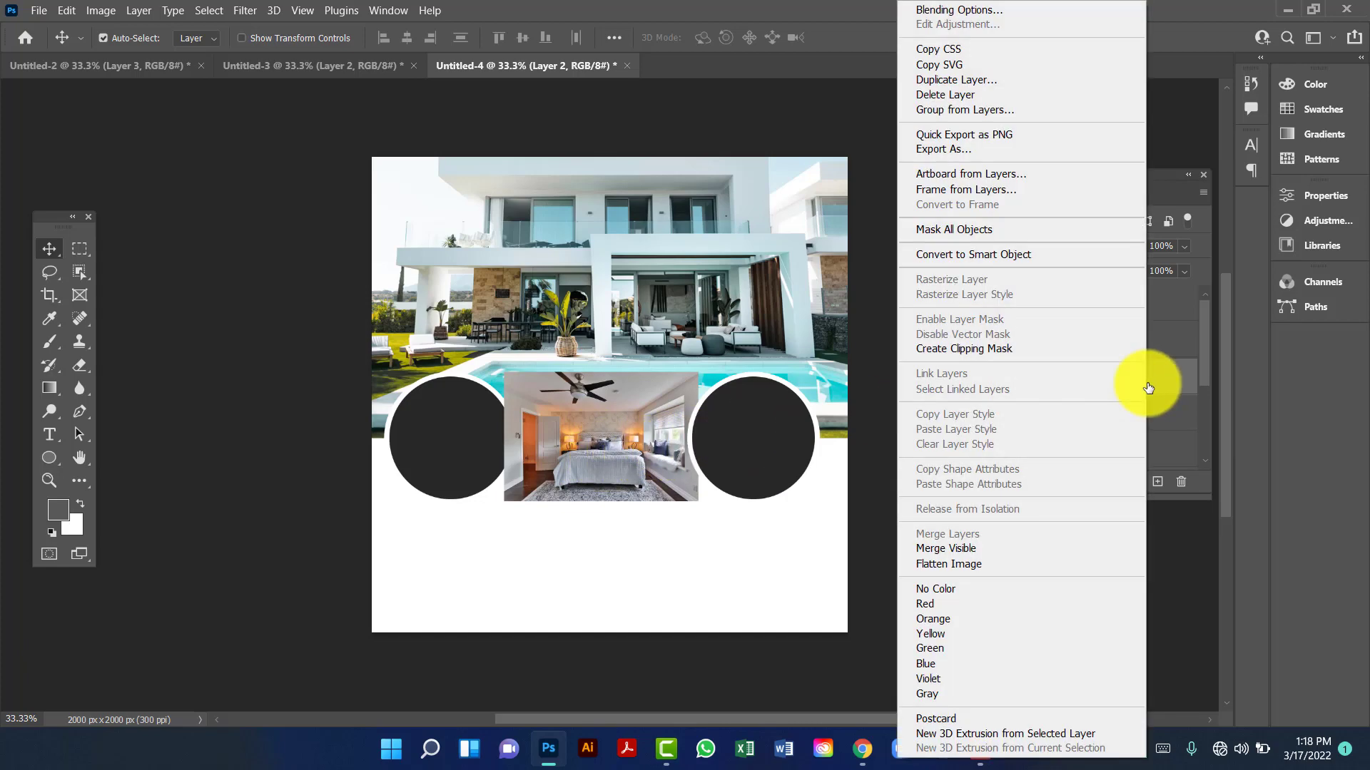
{"action": "left_click", "coordinate": [950, 349]}
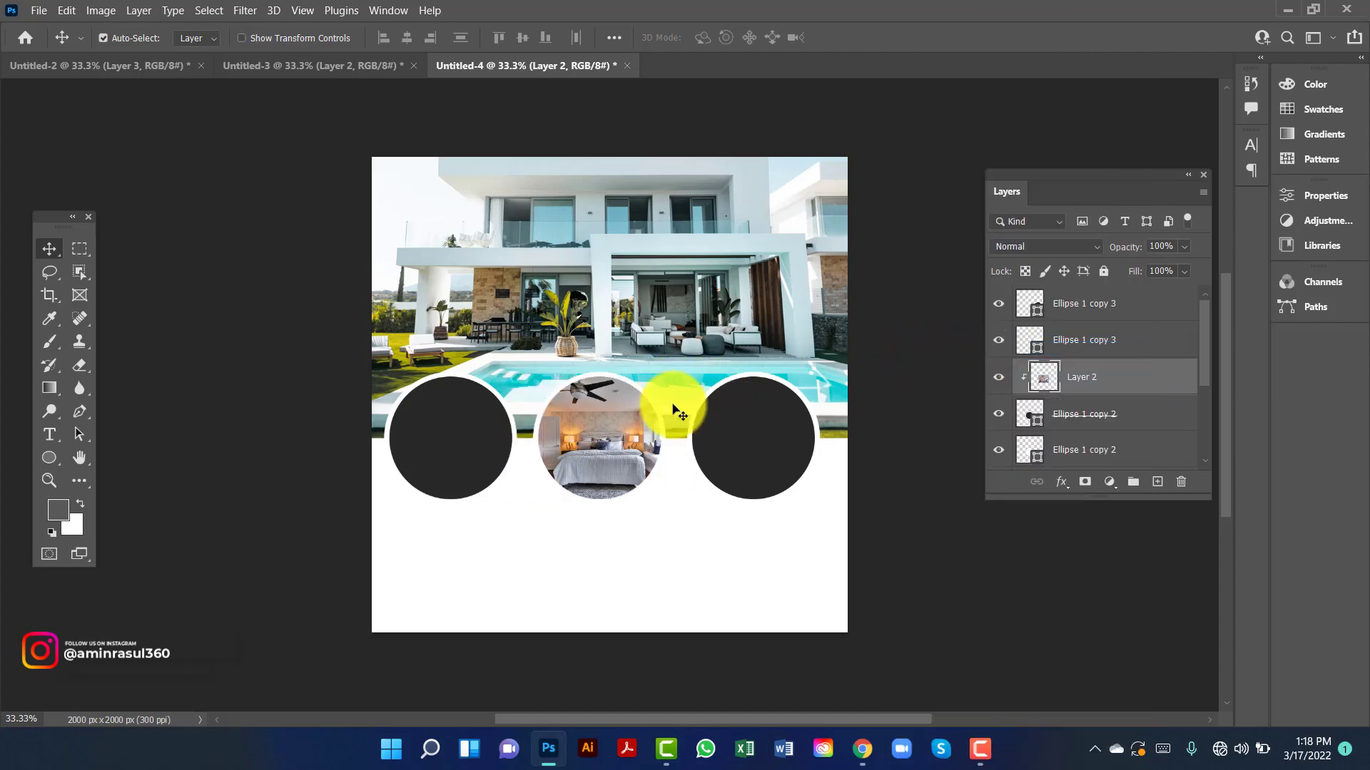
{"action": "left_click", "coordinate": [105, 65]}
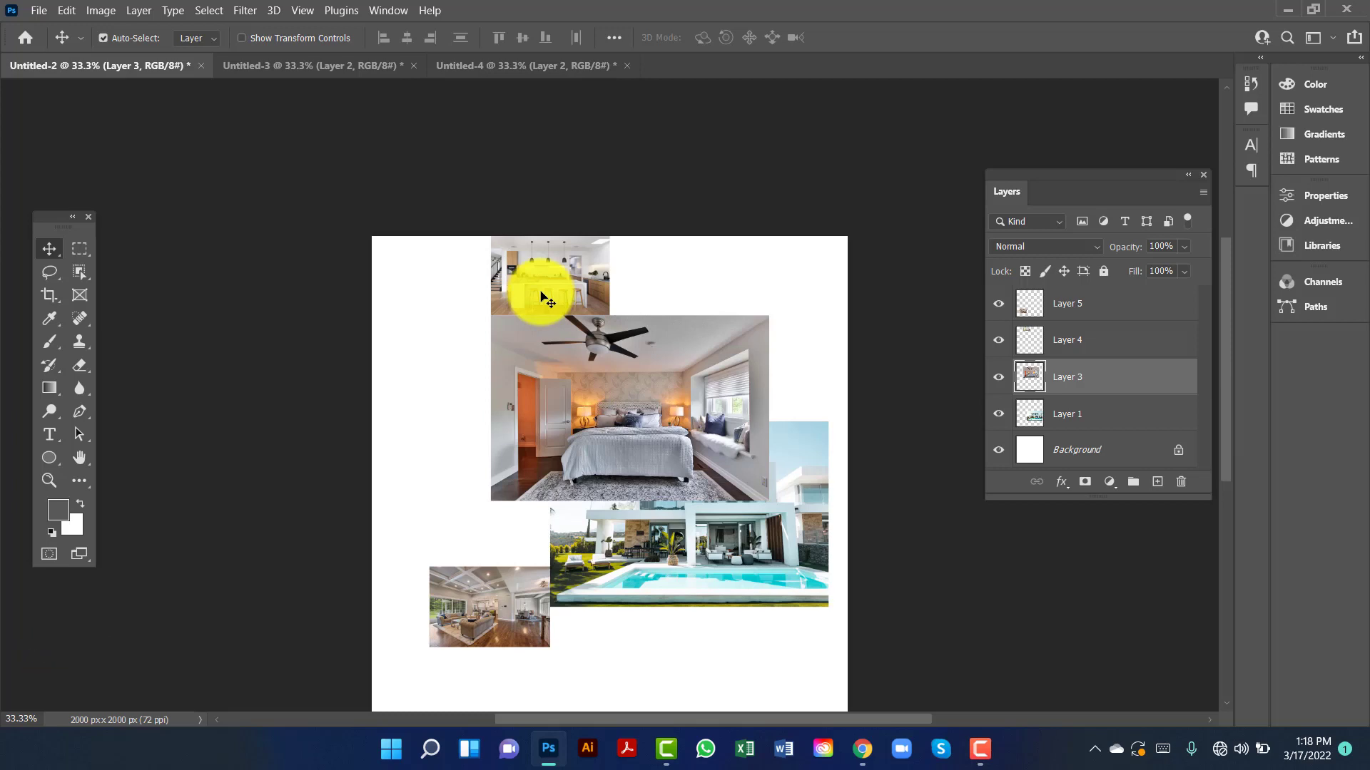
- Bring the kitchen photo to the top of Untitled-4's layers and enlarge it over the right circle
{"action": "left_click_drag", "start_coordinate": [543, 294], "coordinate": [773, 443]}
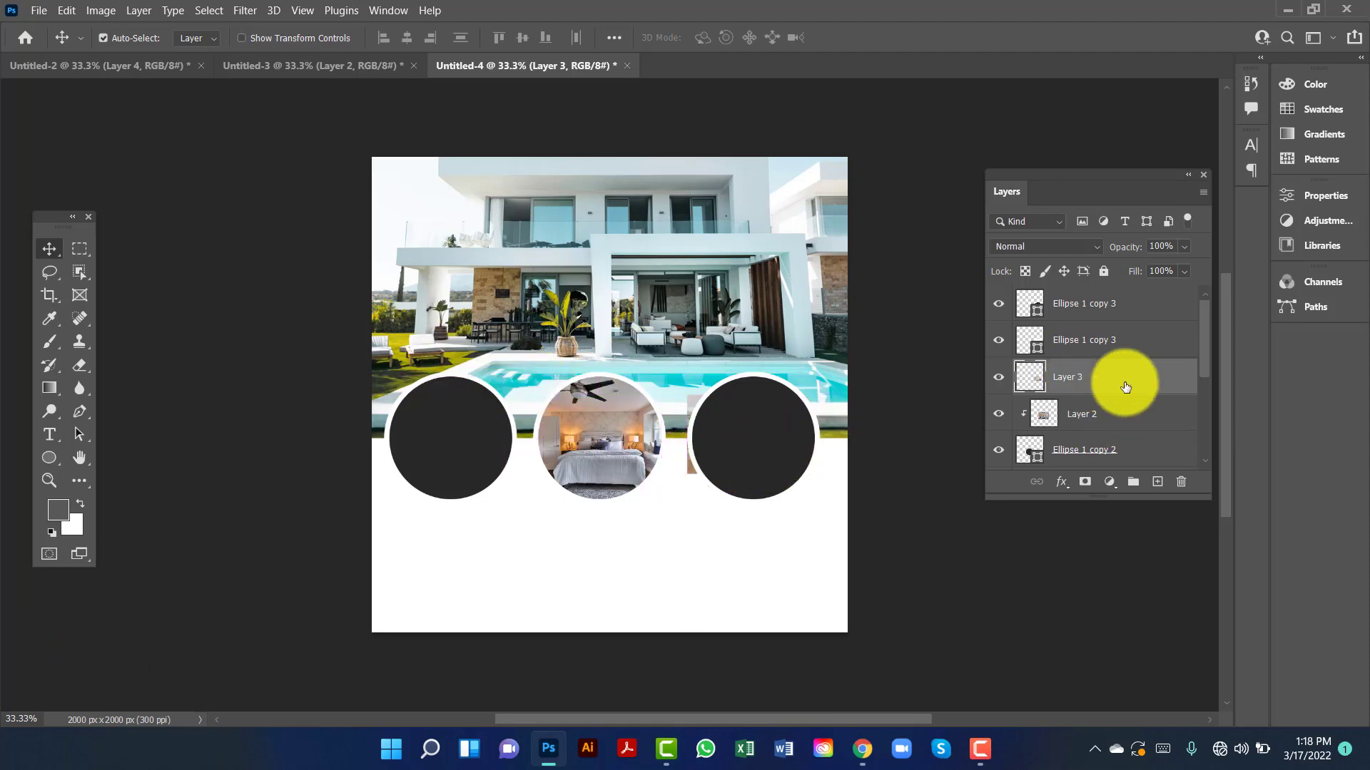
{"action": "left_click_drag", "start_coordinate": [1116, 340], "coordinate": [1095, 307]}
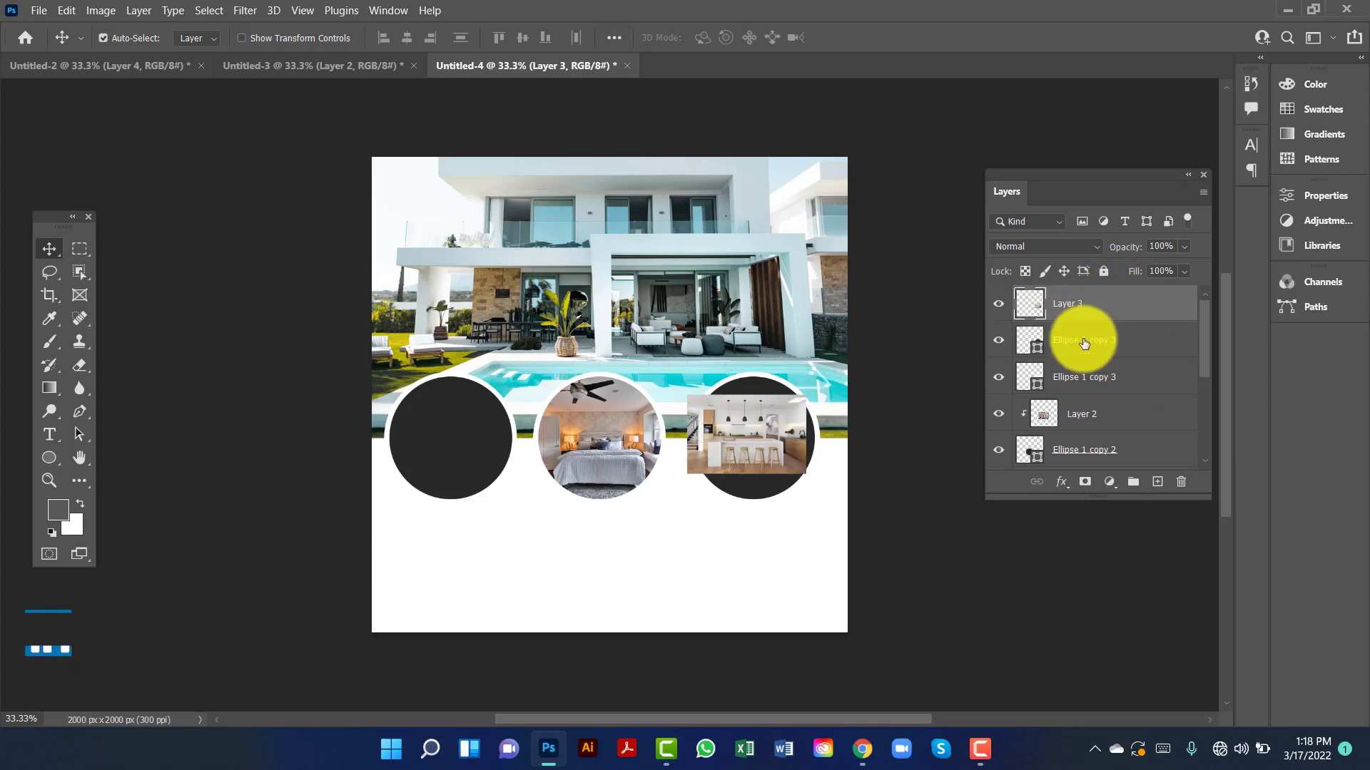
{"action": "left_click_drag", "start_coordinate": [750, 470], "coordinate": [758, 458]}
{"action": "key", "text": "ctrl+t"}
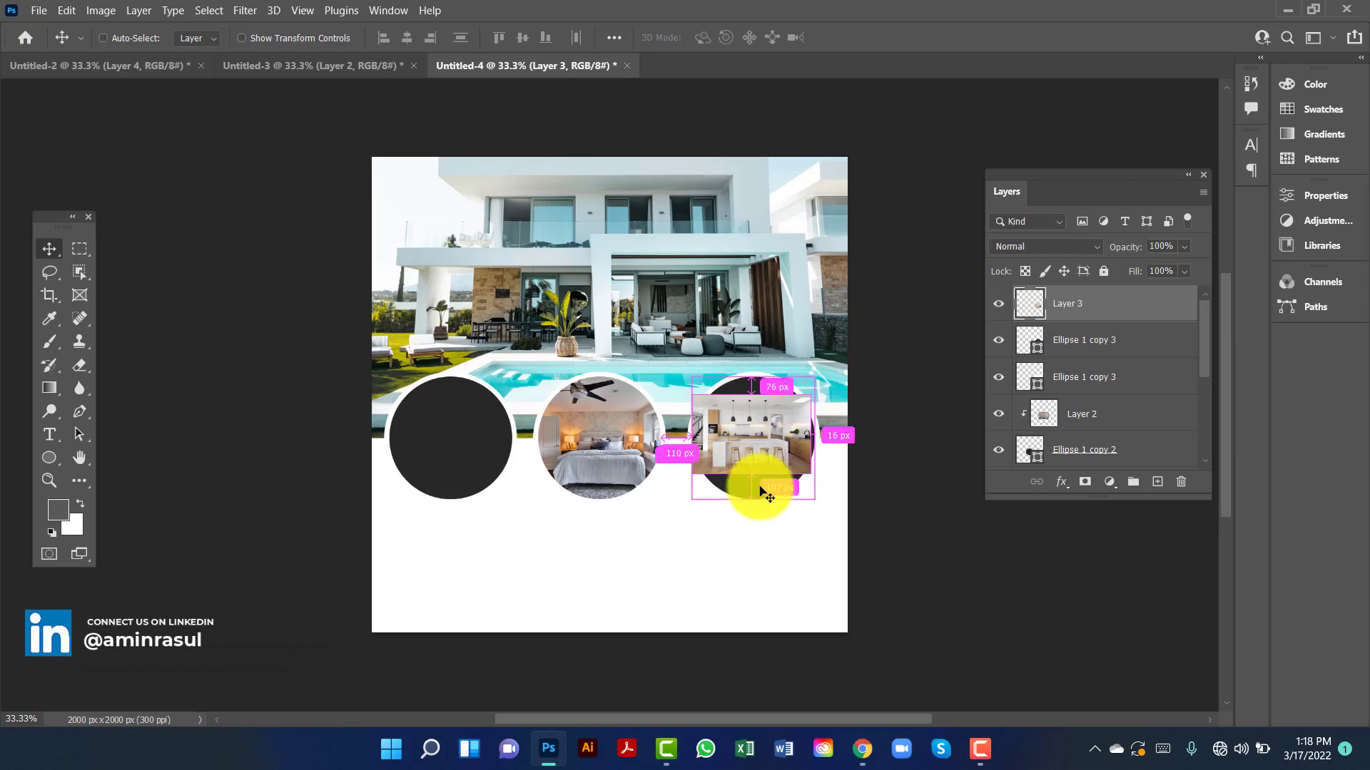
{"action": "left_click_drag", "start_coordinate": [810, 473], "coordinate": [857, 505]}
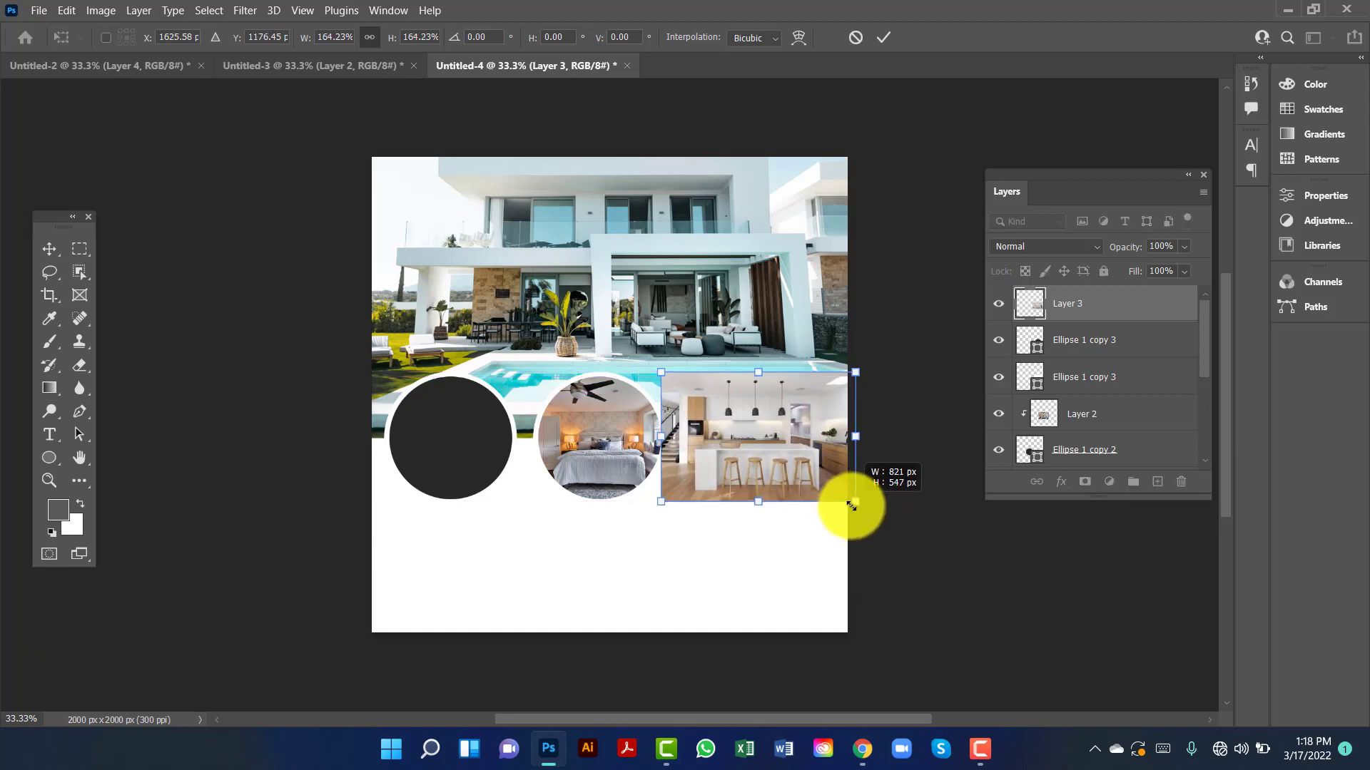
{"action": "key", "text": "Return"}
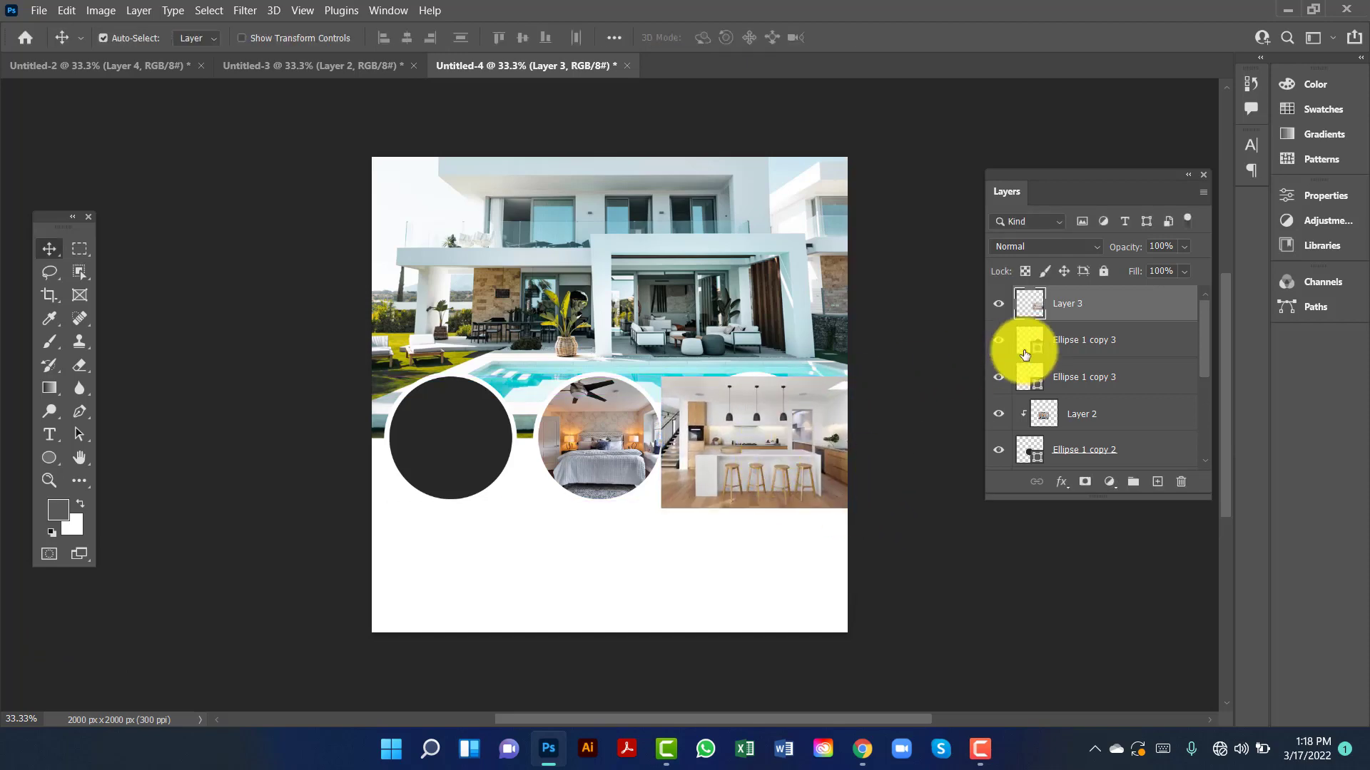
- Clip the kitchen photo into the right-hand circle with Create Clipping Mask
{"action": "right_click", "coordinate": [1140, 305]}
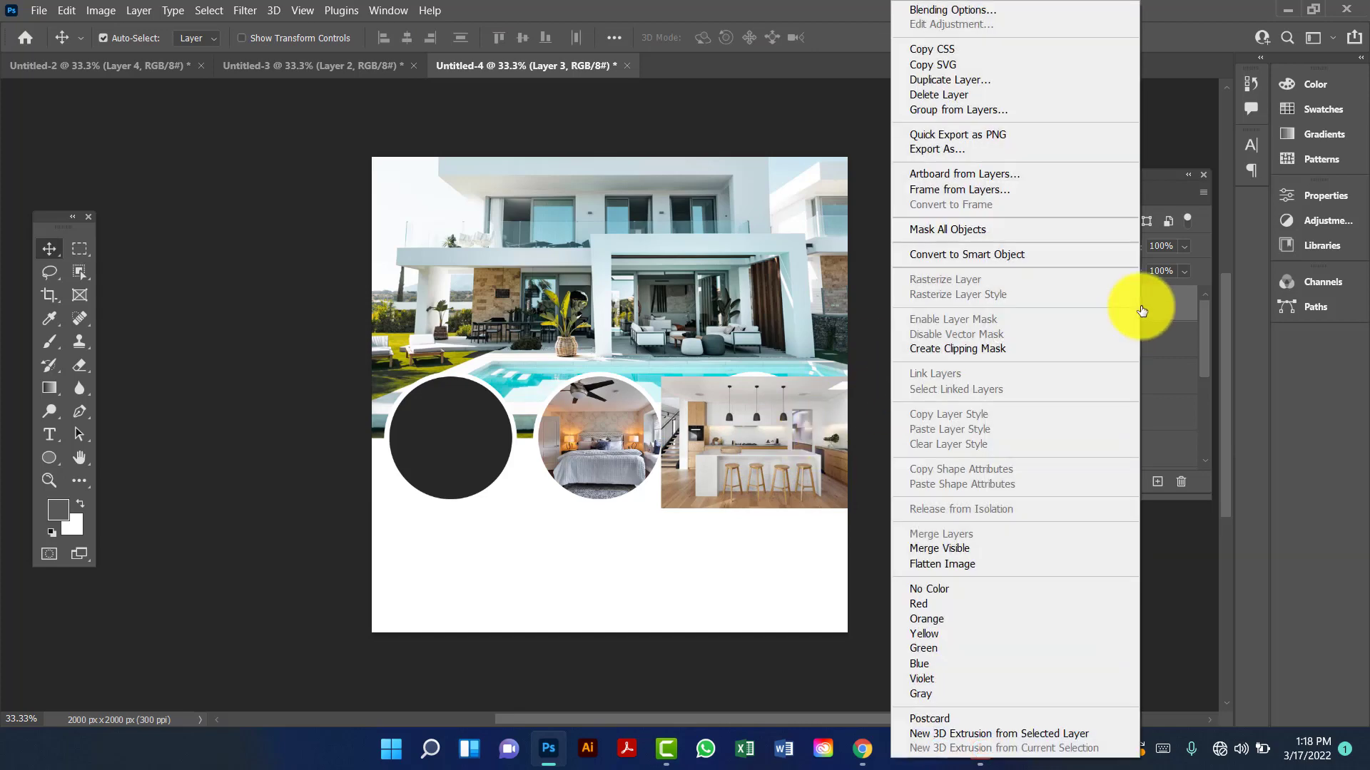
{"action": "left_click", "coordinate": [1002, 353]}
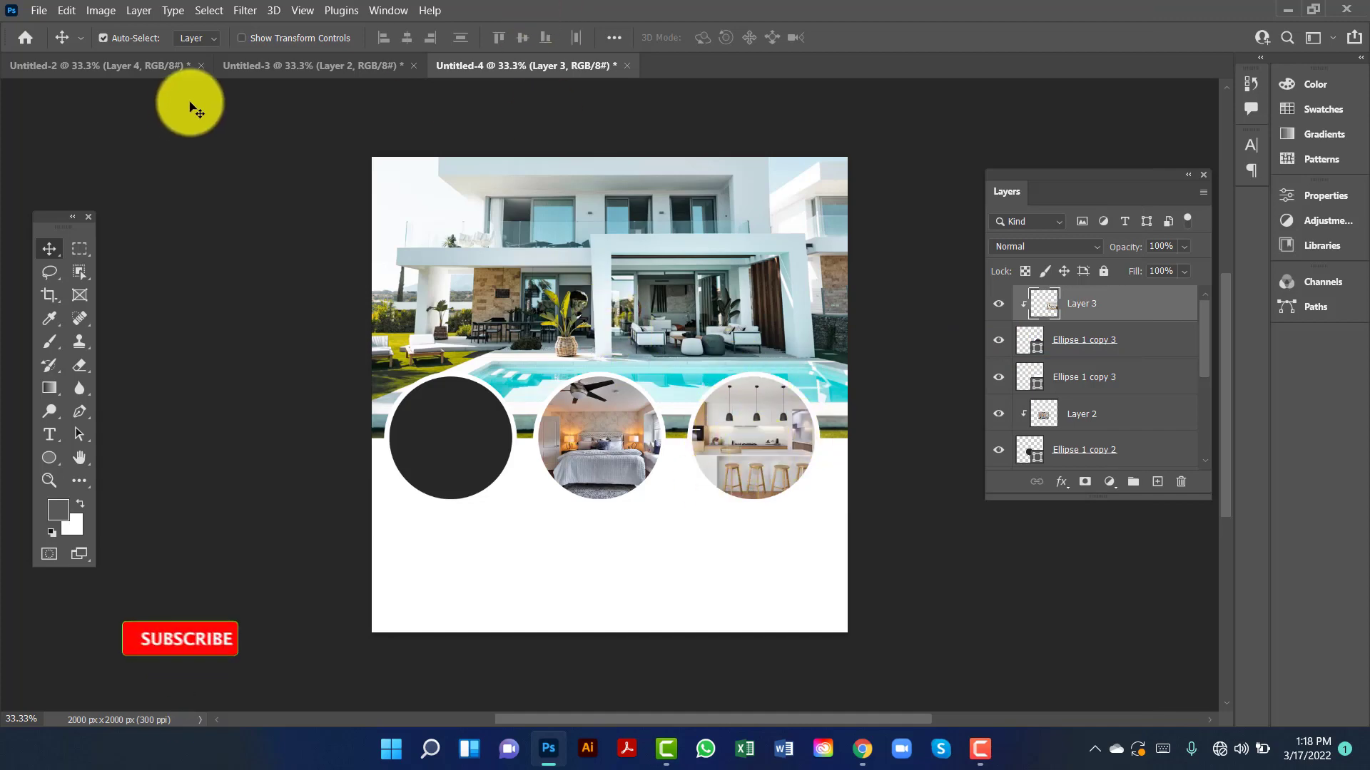
{"action": "left_click", "coordinate": [146, 68]}
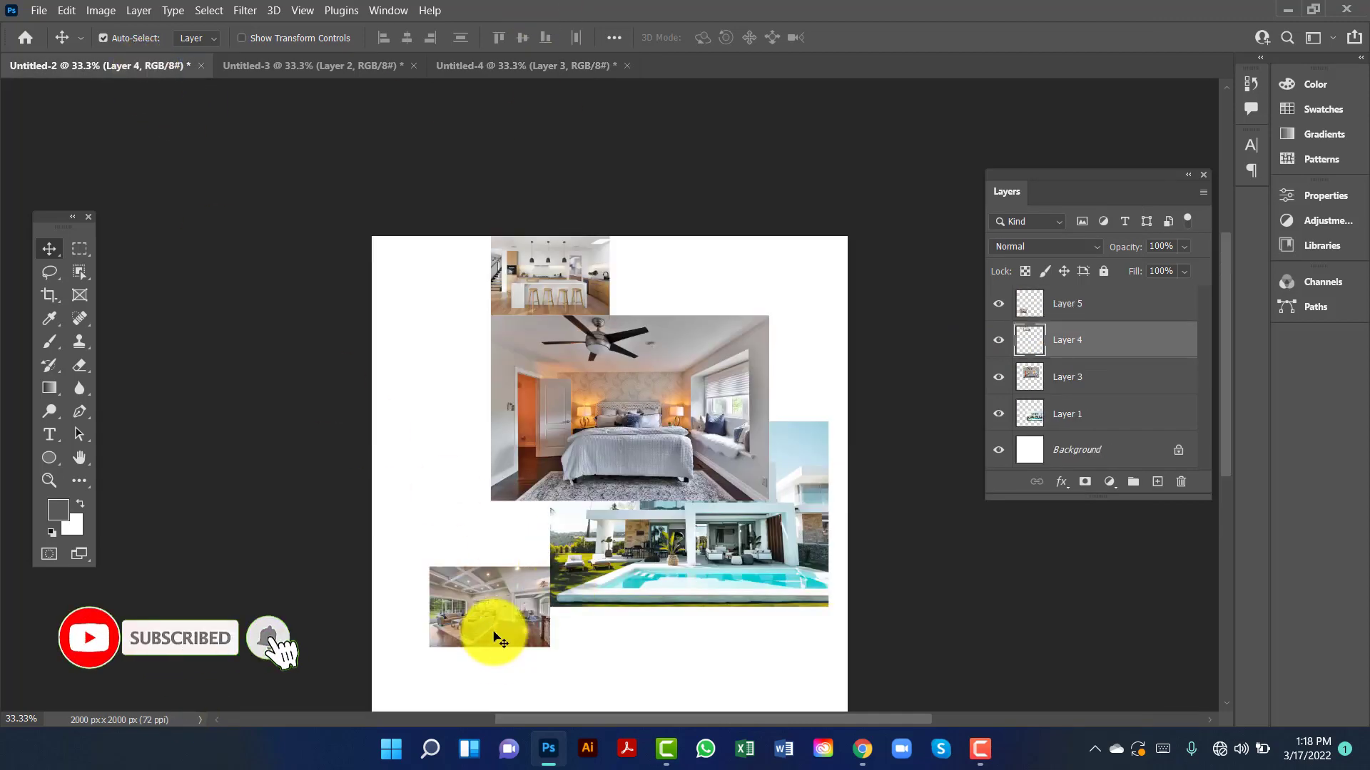
- Bring the living-room photo into the post and scale it over the left circle
{"action": "left_click_drag", "start_coordinate": [490, 627], "coordinate": [550, 187]}
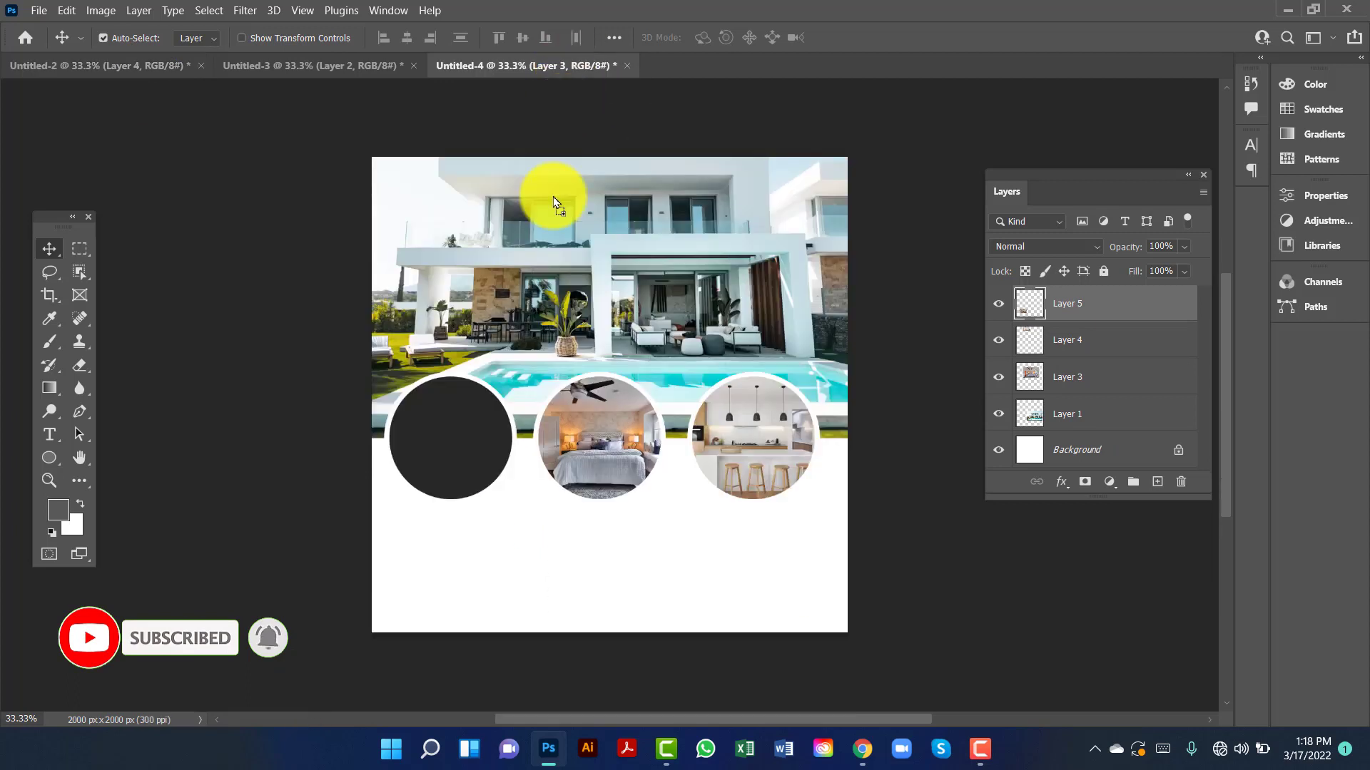
{"action": "left_click_drag", "start_coordinate": [477, 517], "coordinate": [431, 448]}
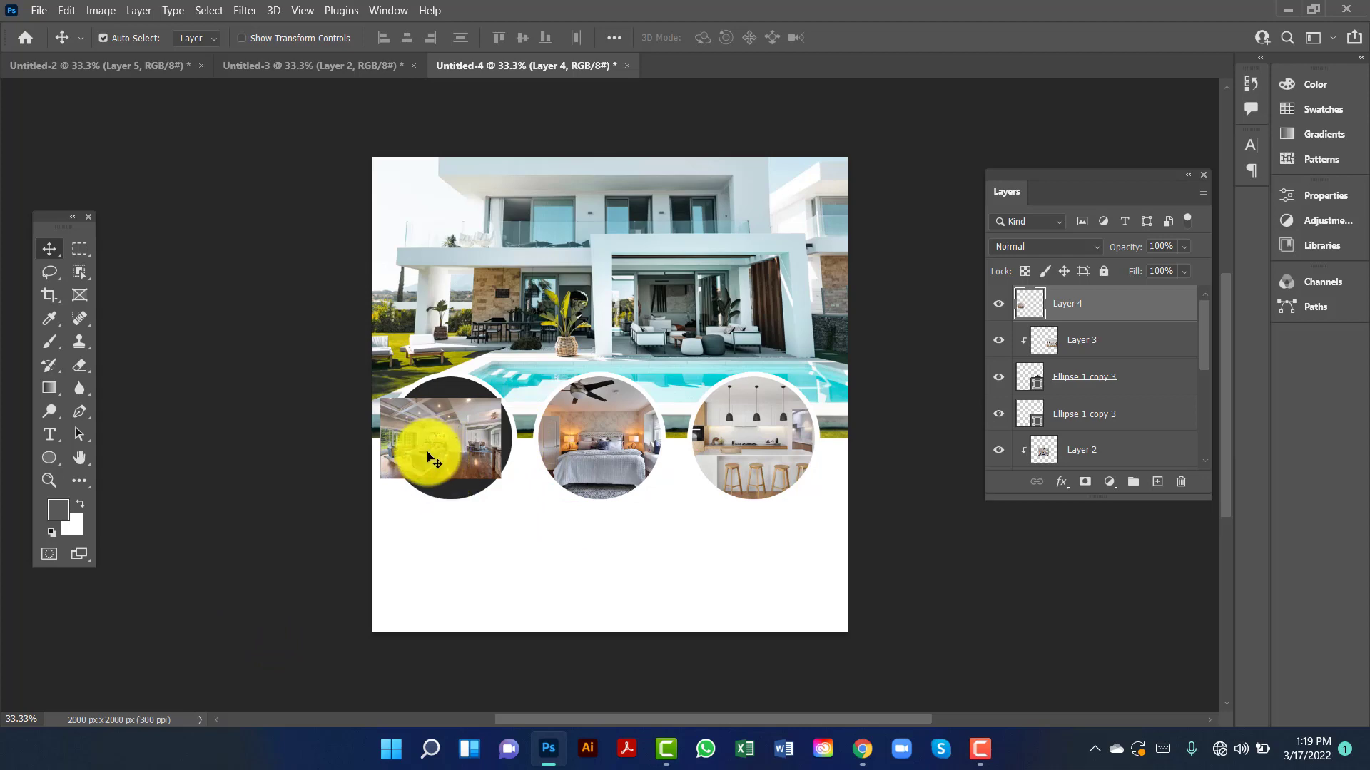
{"action": "key", "text": "ctrl+t"}
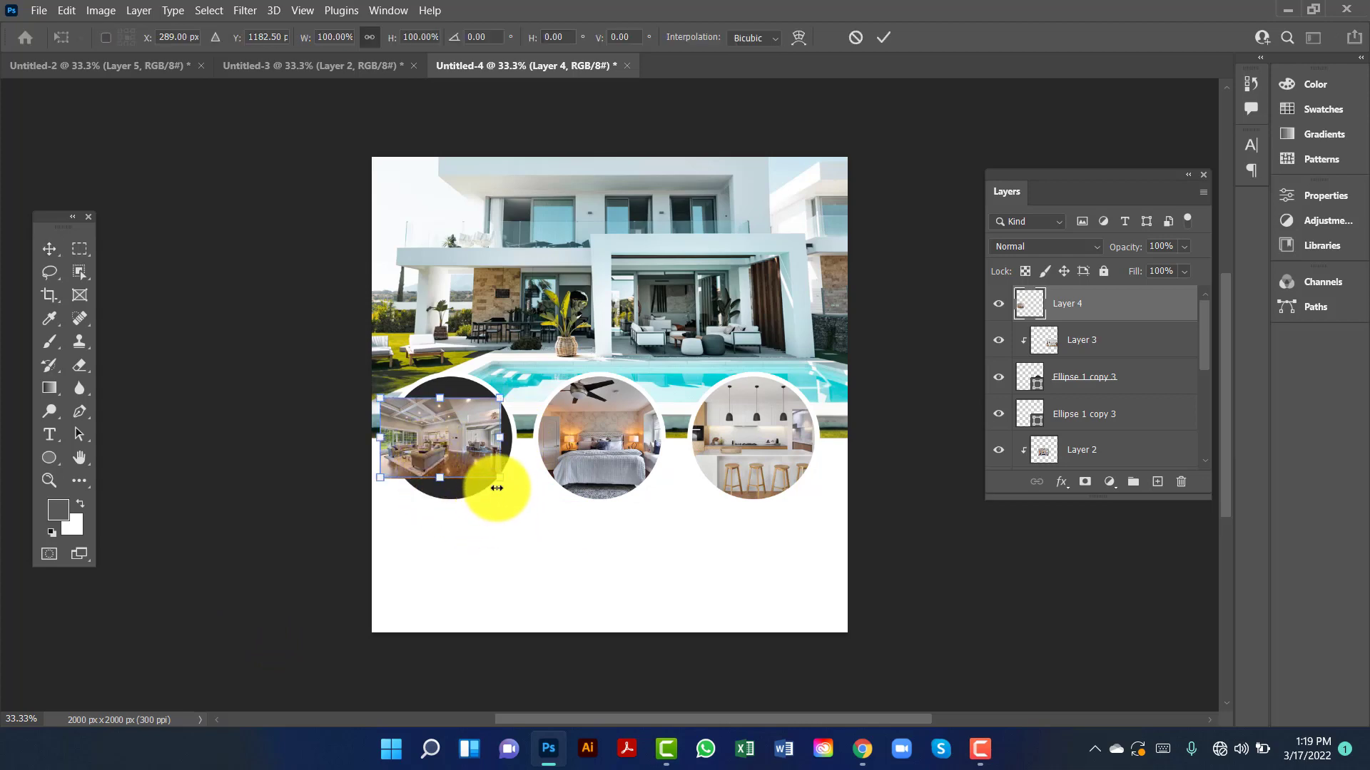
{"action": "left_click_drag", "start_coordinate": [499, 478], "coordinate": [569, 496]}
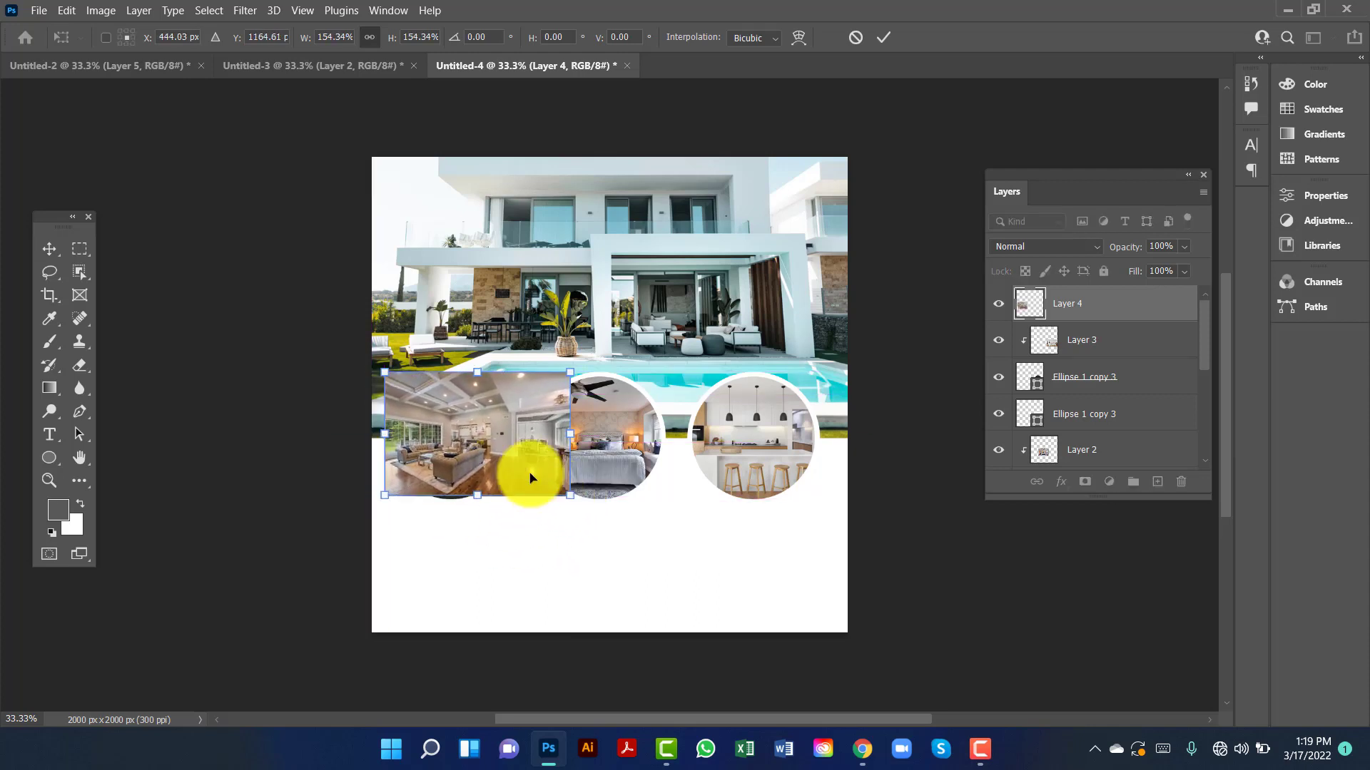
{"action": "left_click_drag", "start_coordinate": [484, 450], "coordinate": [483, 452]}
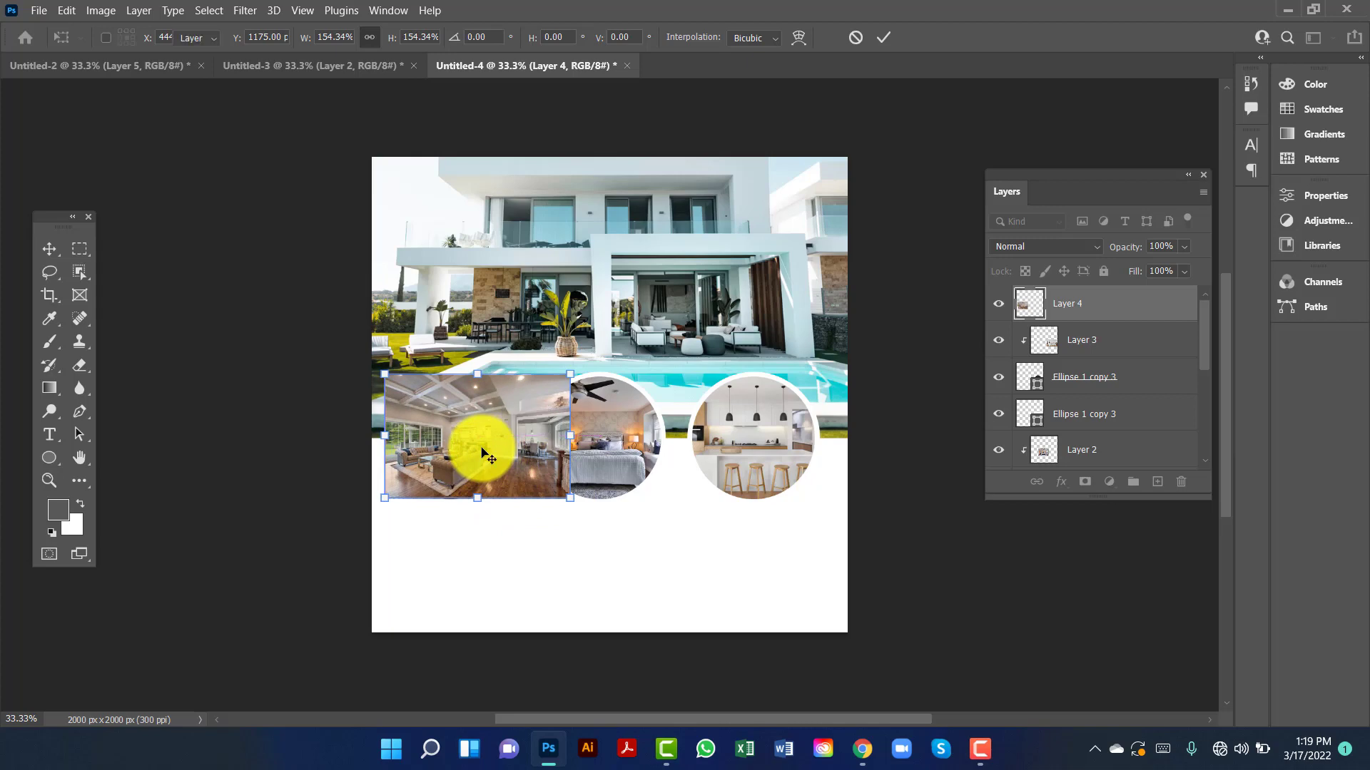
{"action": "key", "text": "Return"}
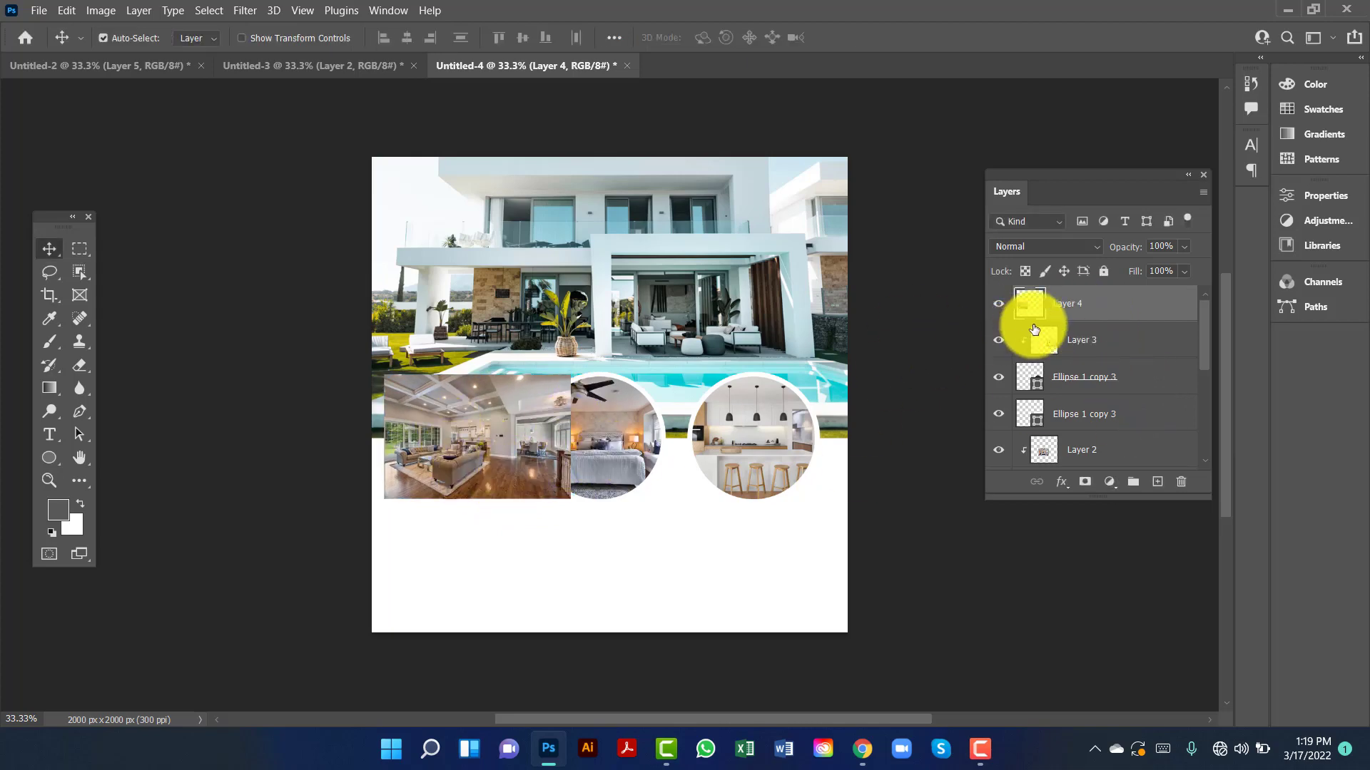
- Move the living-room layer directly above the first circle's layer and clip it there
{"action": "key", "text": "ctrl+bracketleft"}
{"action": "key", "text": "ctrl+bracketleft"}
{"action": "key", "text": "ctrl+bracketleft"}
{"action": "key", "text": "ctrl+bracketleft"}
{"action": "key", "text": "ctrl+bracketleft"}
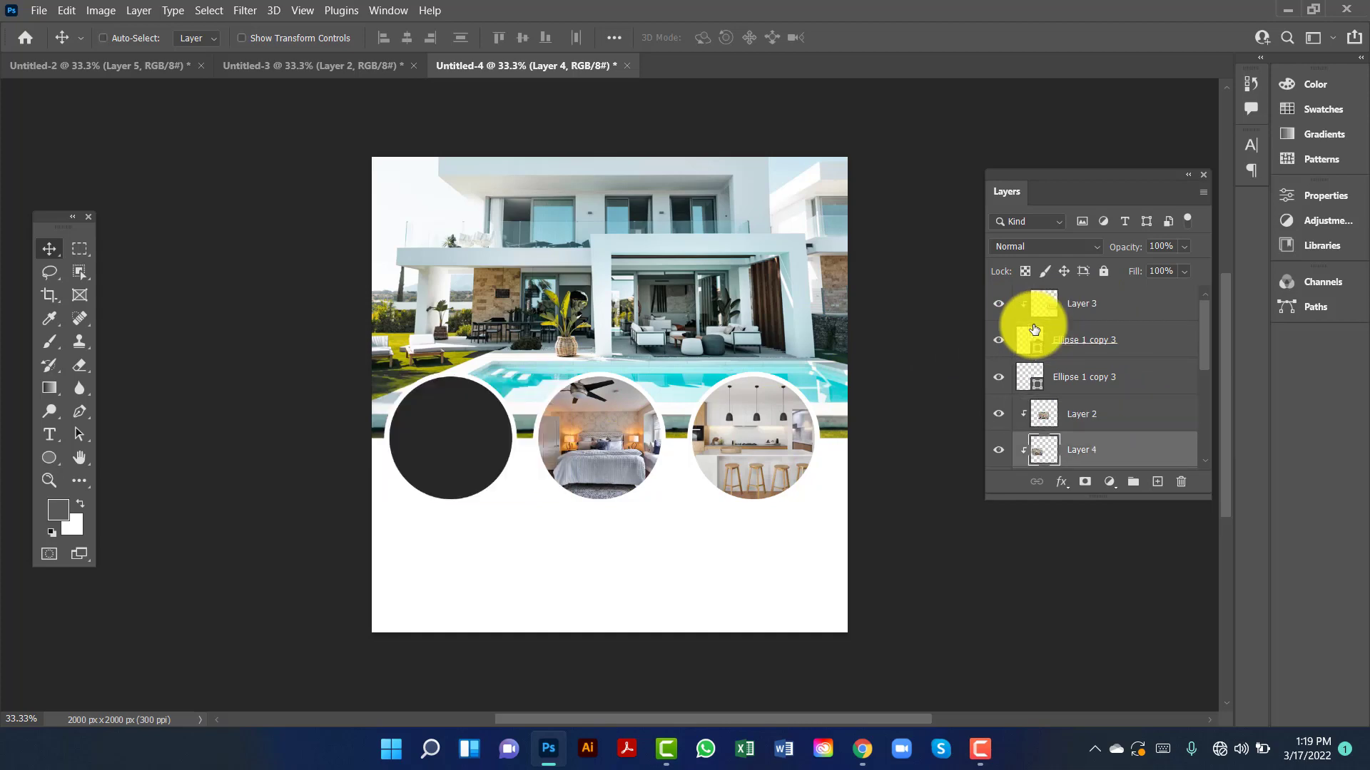
{"action": "key", "text": "ctrl+bracketright"}
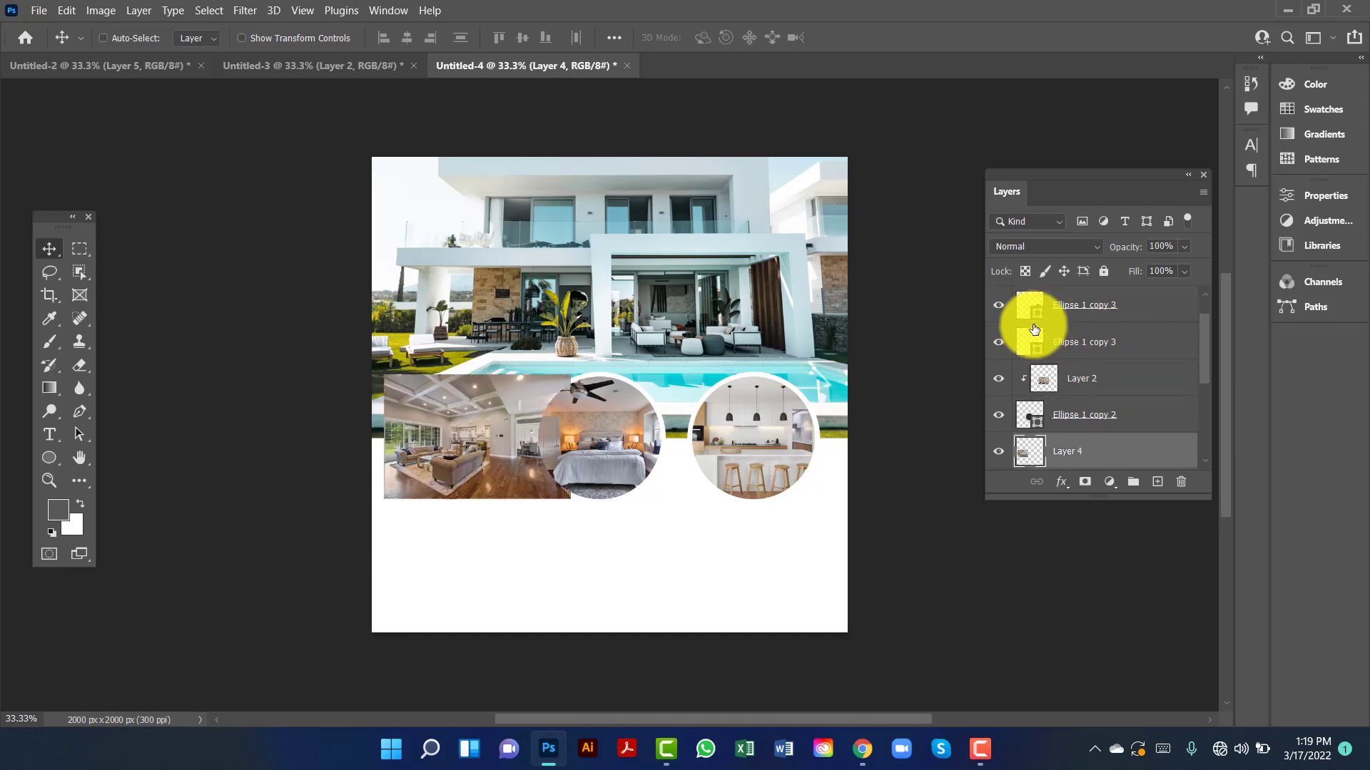
{"action": "key", "text": "ctrl+bracketright"}
{"action": "key", "text": "ctrl+bracketright"}
{"action": "key", "text": "ctrl+bracketright"}
{"action": "key", "text": "ctrl+bracketright"}
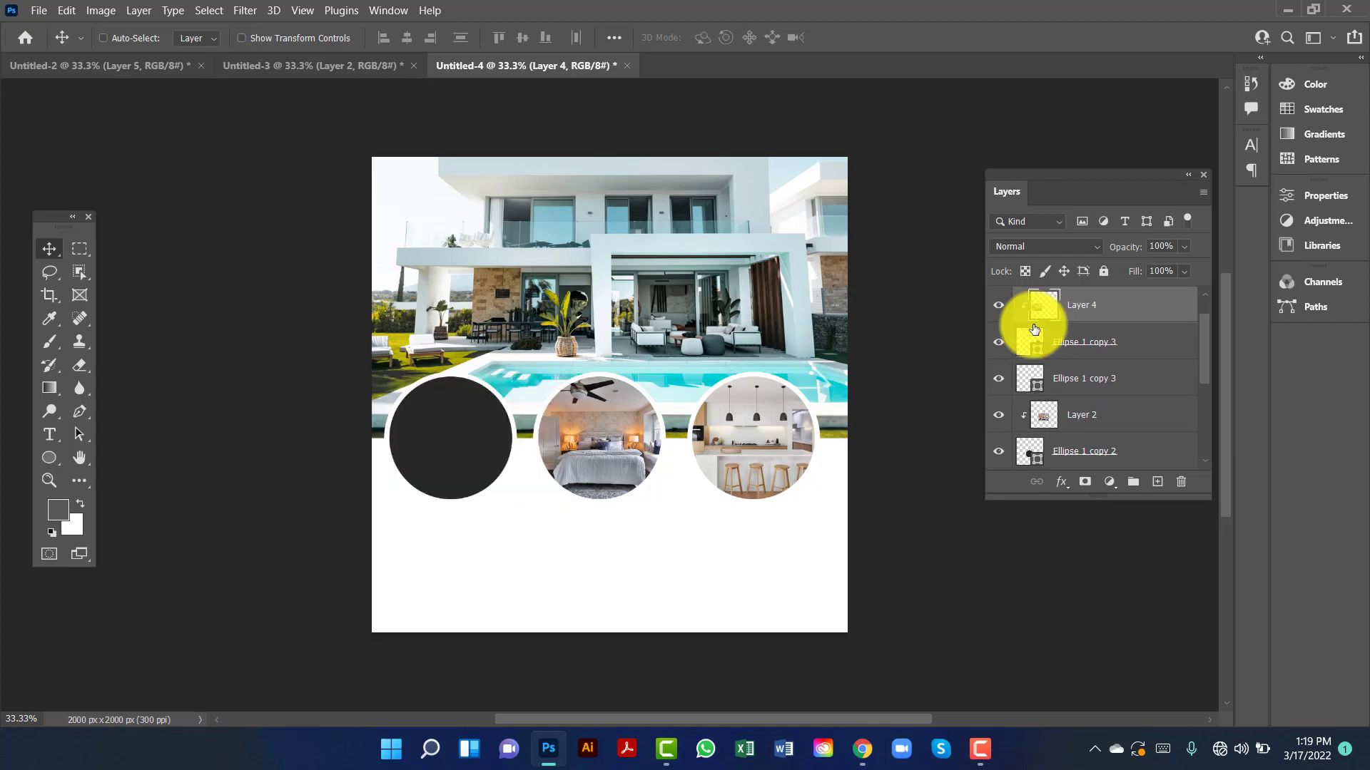
{"action": "key", "text": "ctrl+bracketright"}
{"action": "key", "text": "ctrl+bracketleft"}
{"action": "key", "text": "ctrl+bracketleft"}
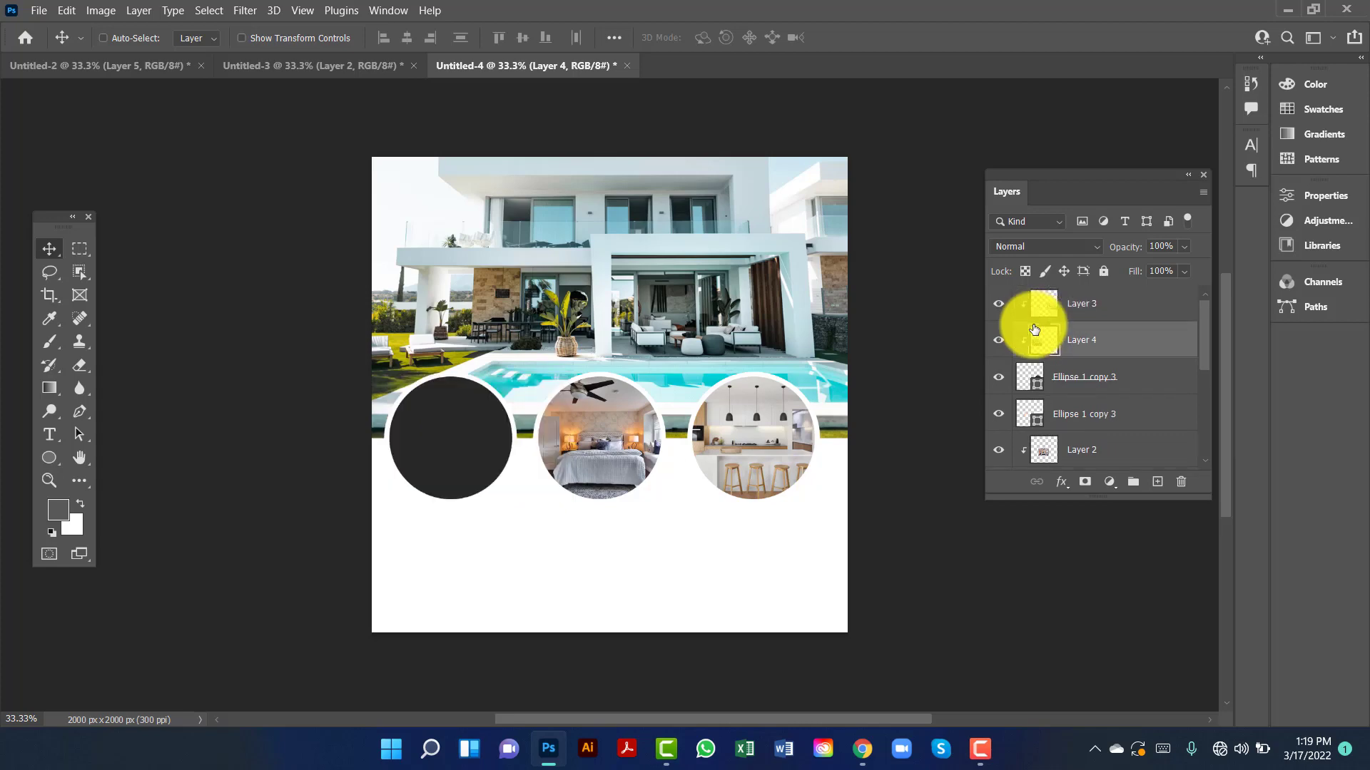
{"action": "key", "text": "ctrl+bracketleft"}
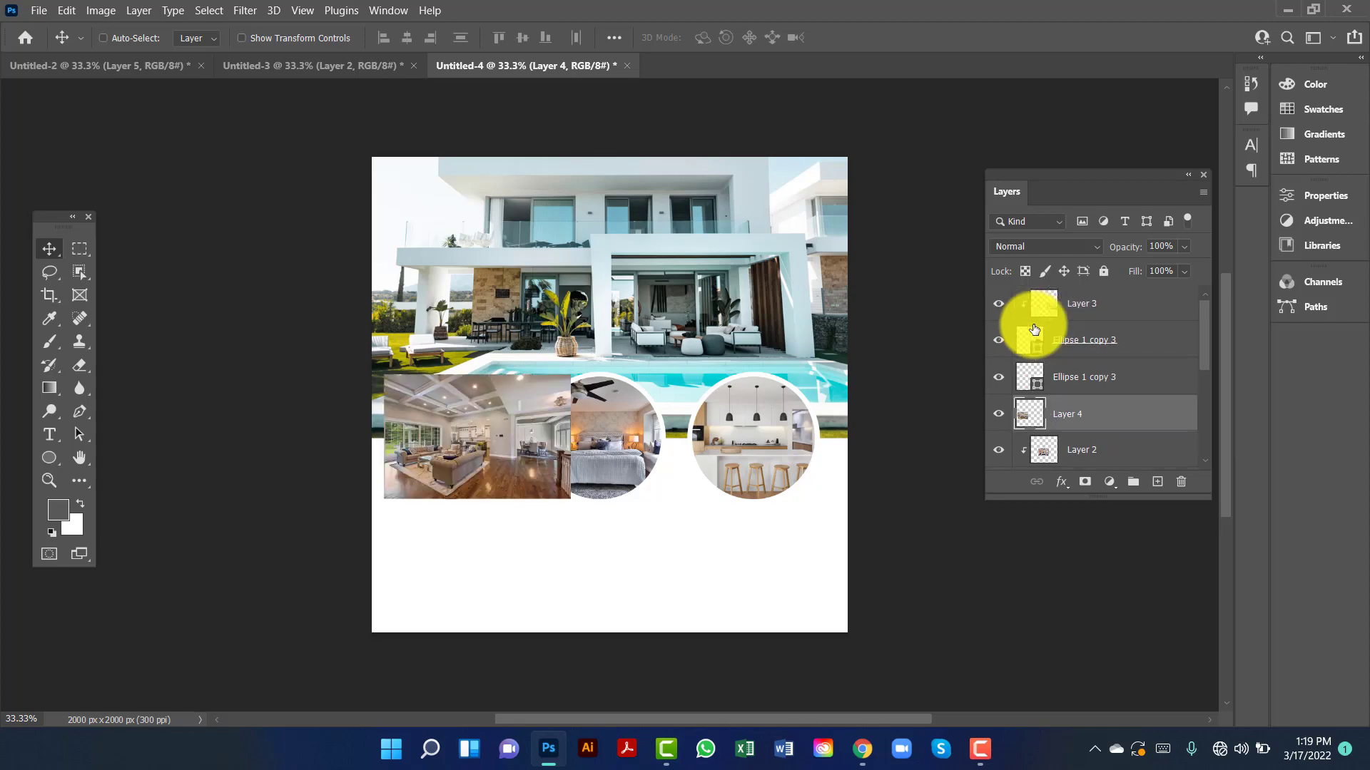
{"action": "key", "text": "ctrl+bracketleft"}
{"action": "key", "text": "ctrl+bracketleft"}
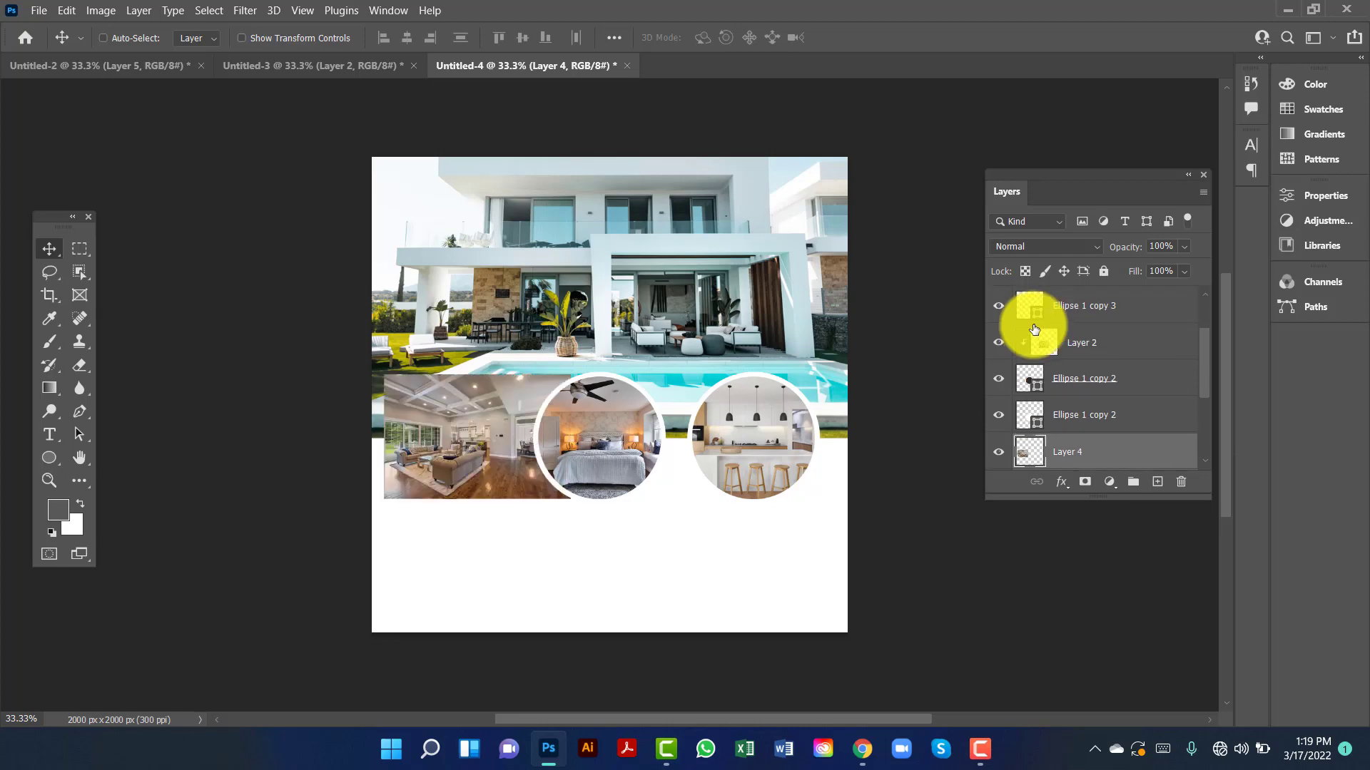
{"action": "key", "text": "ctrl+bracketleft"}
{"action": "key", "text": "ctrl+bracketright"}
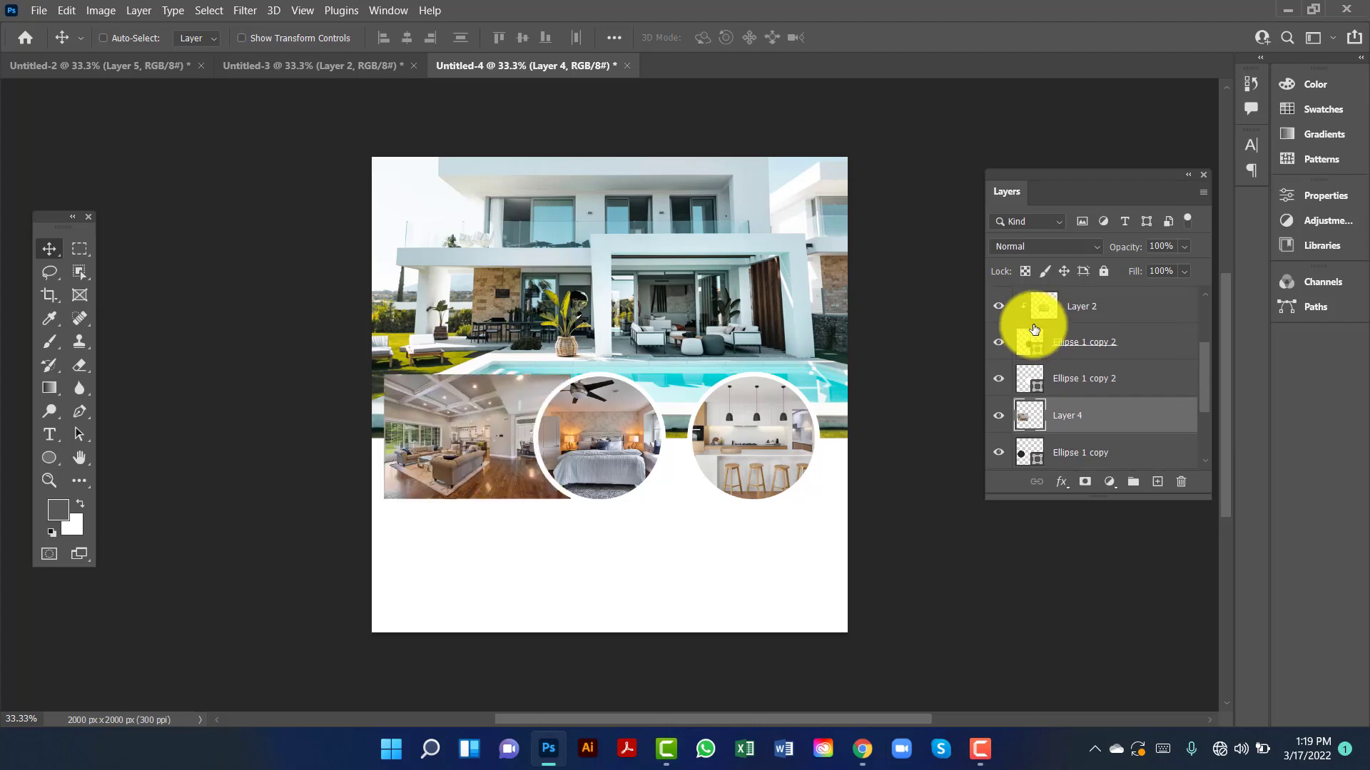
{"action": "right_click", "coordinate": [1108, 428]}
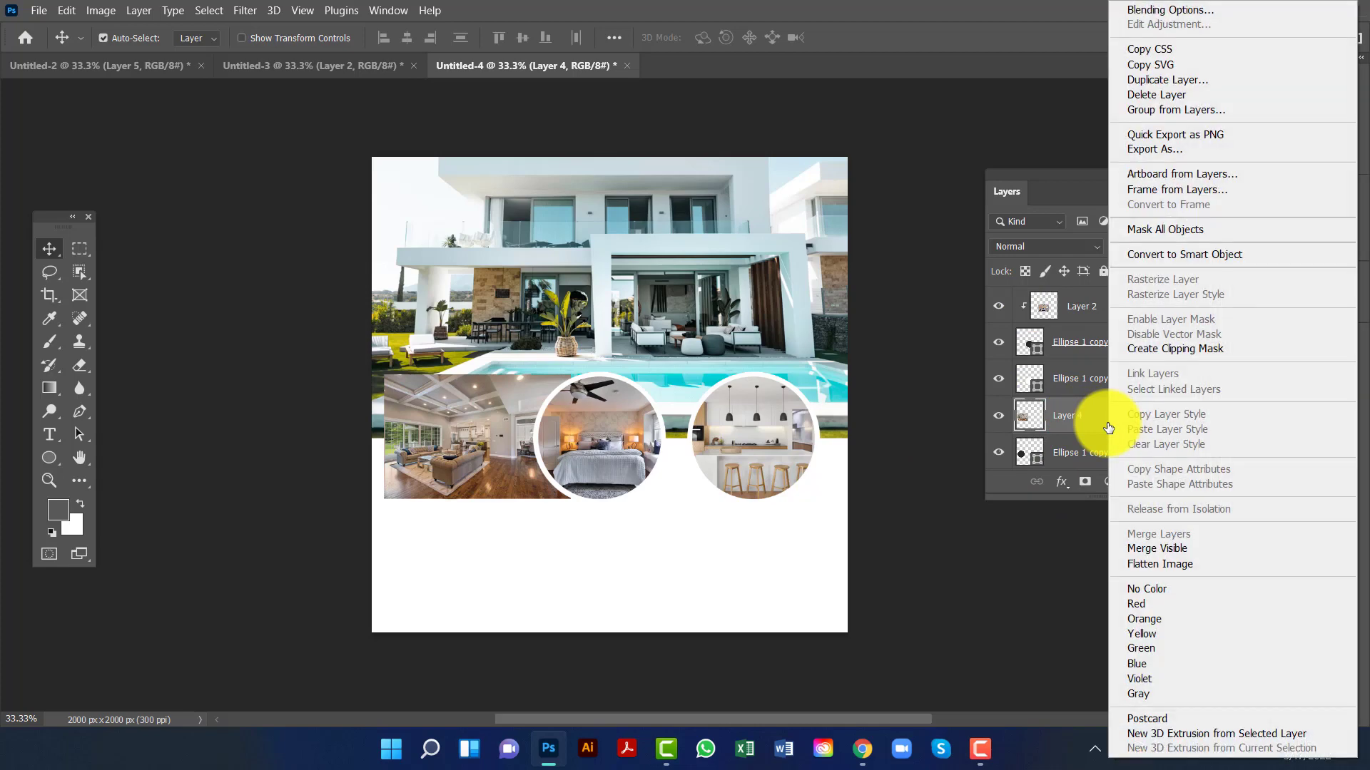
{"action": "left_click", "coordinate": [1175, 350]}
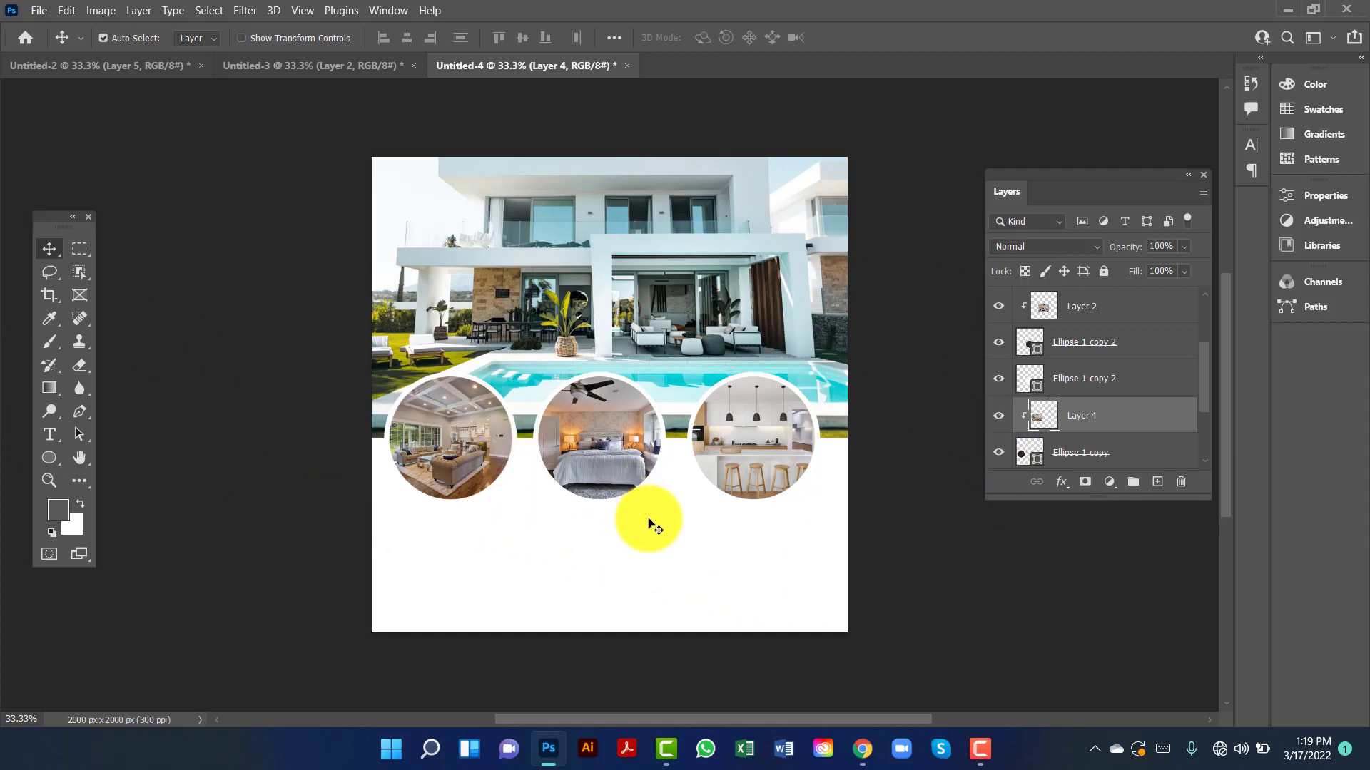
{"action": "scroll", "coordinate": [1127, 421], "scroll_direction": "down", "scroll_amount": 3}
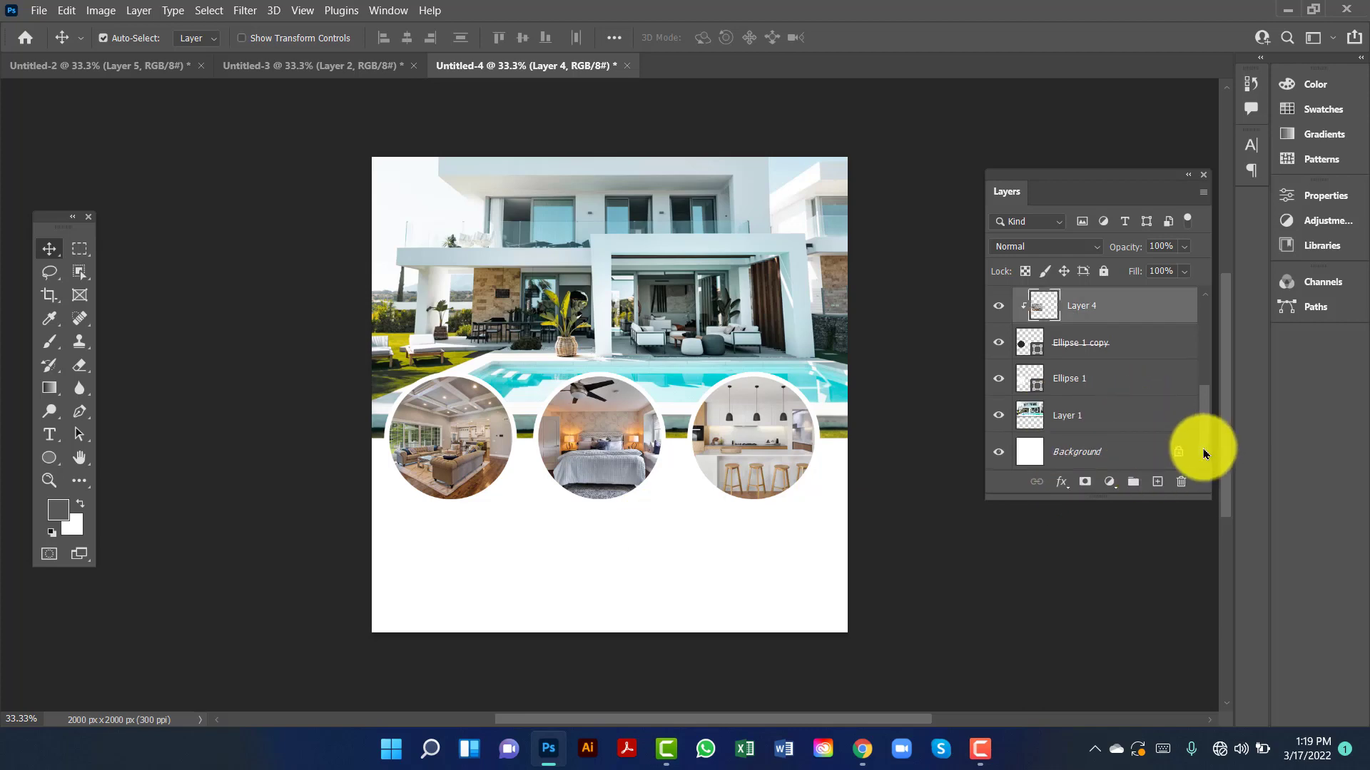
- Unlock the Background layer, group all layers into a group named Background, and lock it
{"action": "left_click", "coordinate": [1181, 453]}
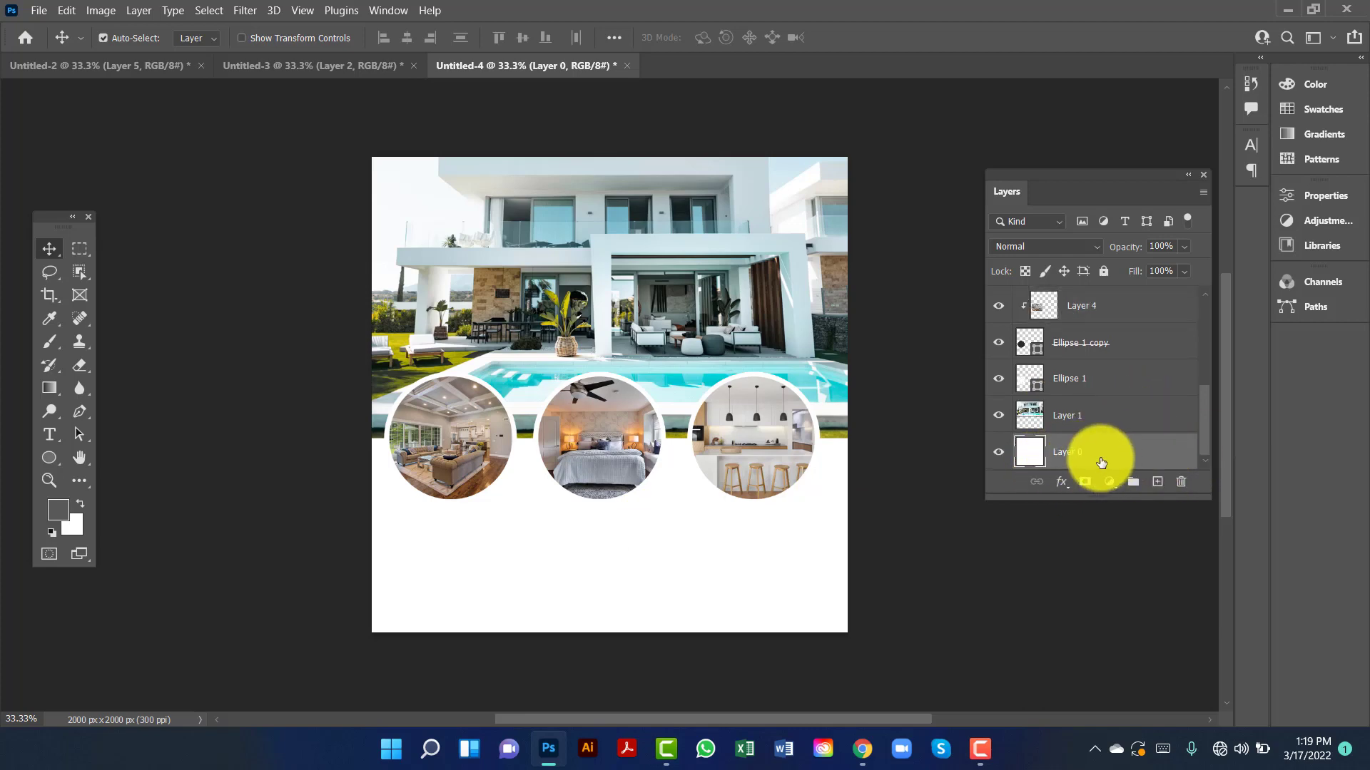
{"action": "scroll", "coordinate": [1120, 457], "scroll_direction": "up", "scroll_amount": 3}
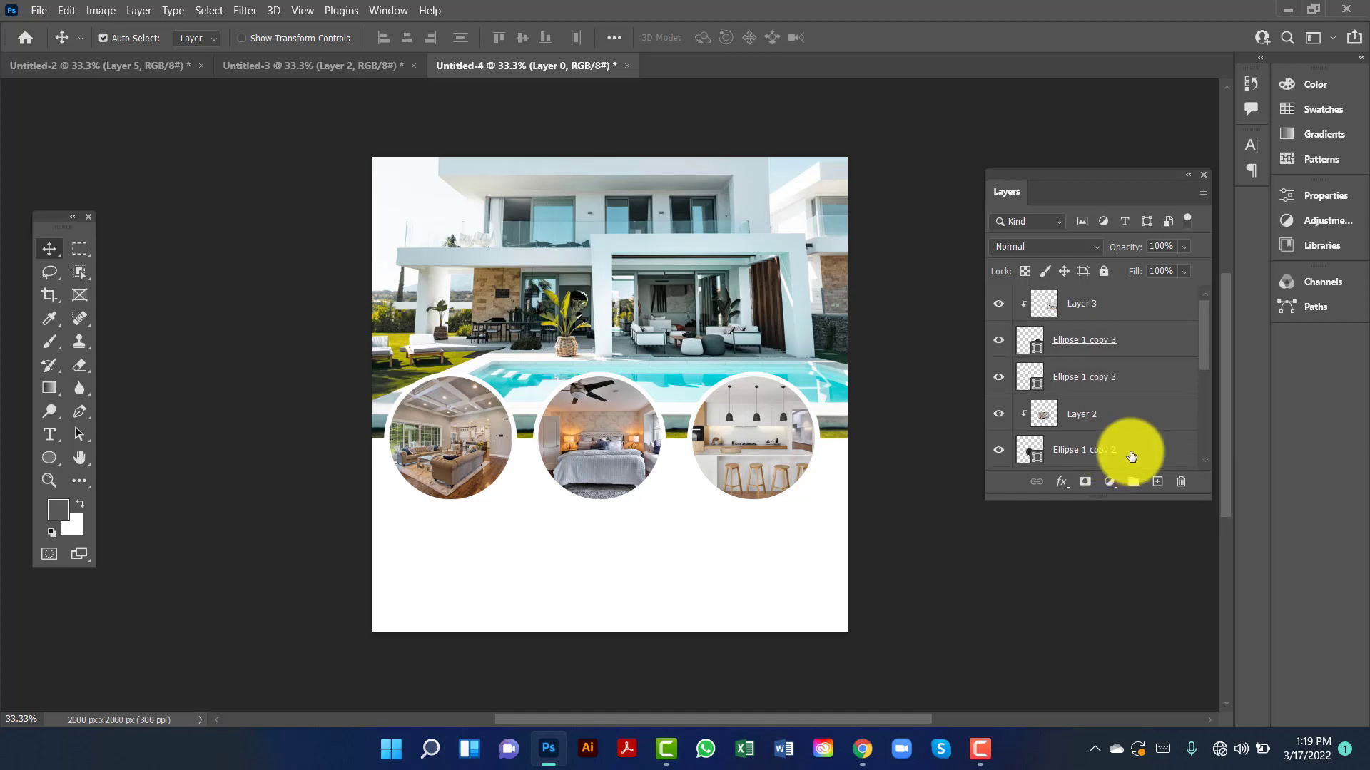
{"action": "left_click", "coordinate": [1103, 308], "text": "shift"}
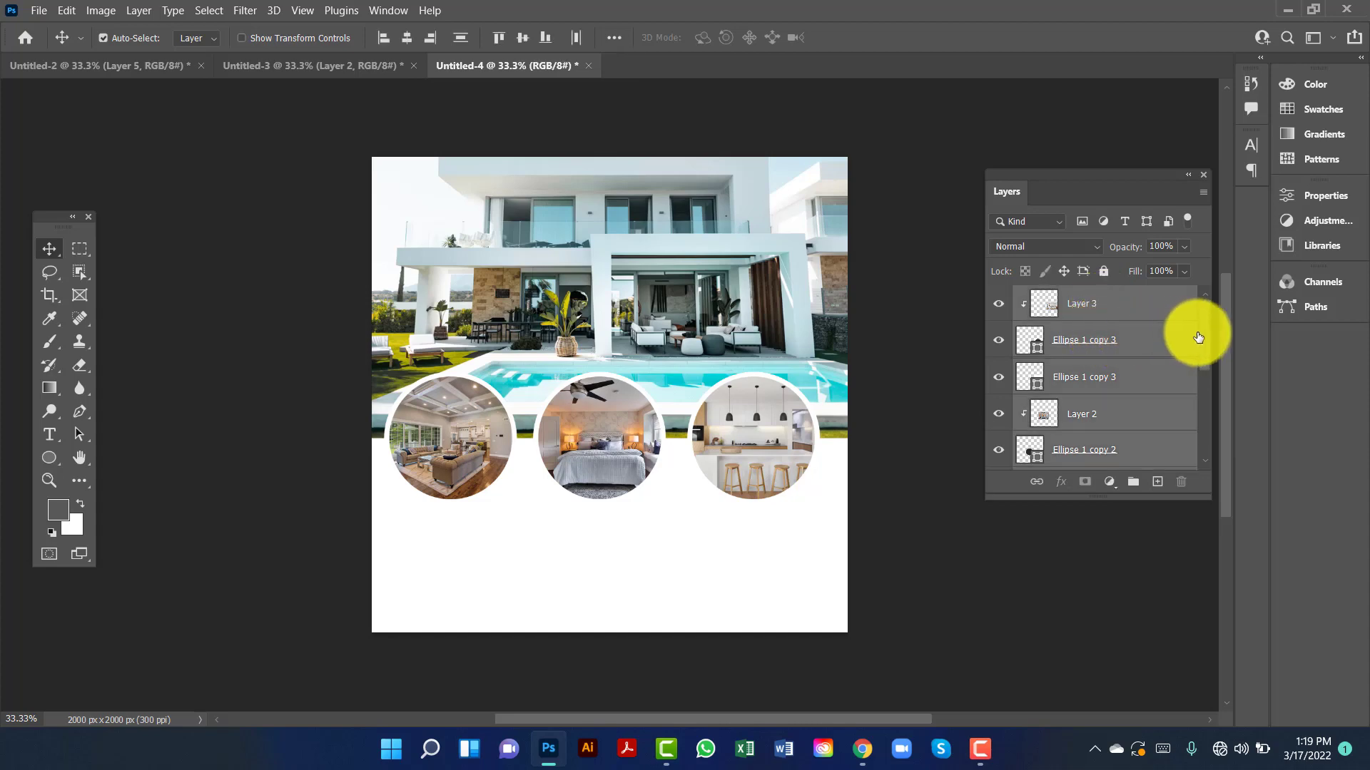
{"action": "mouse_move", "coordinate": [1203, 343]}
{"action": "left_mouse_down"}
{"action": "mouse_move", "coordinate": [1205, 449]}
{"action": "mouse_move", "coordinate": [1212, 336]}
{"action": "left_mouse_up"}
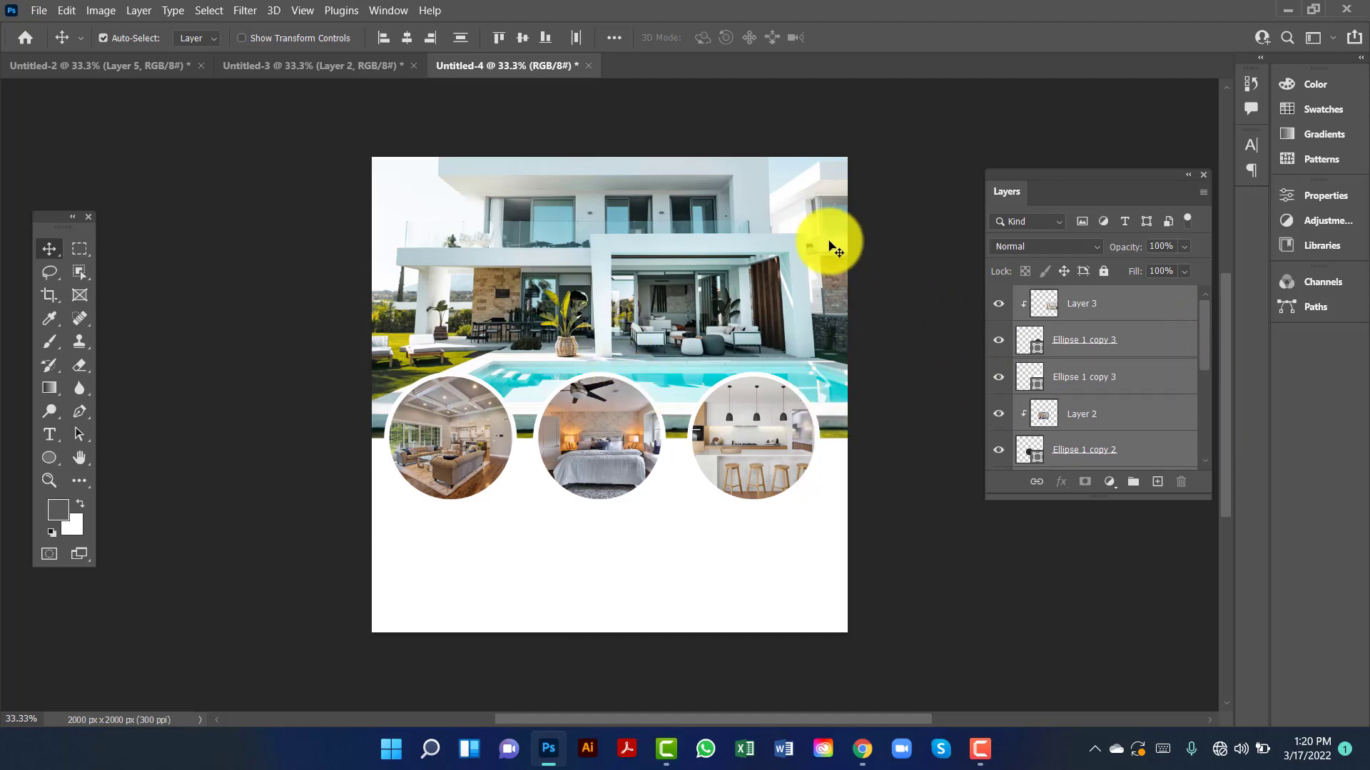
{"action": "key", "text": "ctrl+g"}
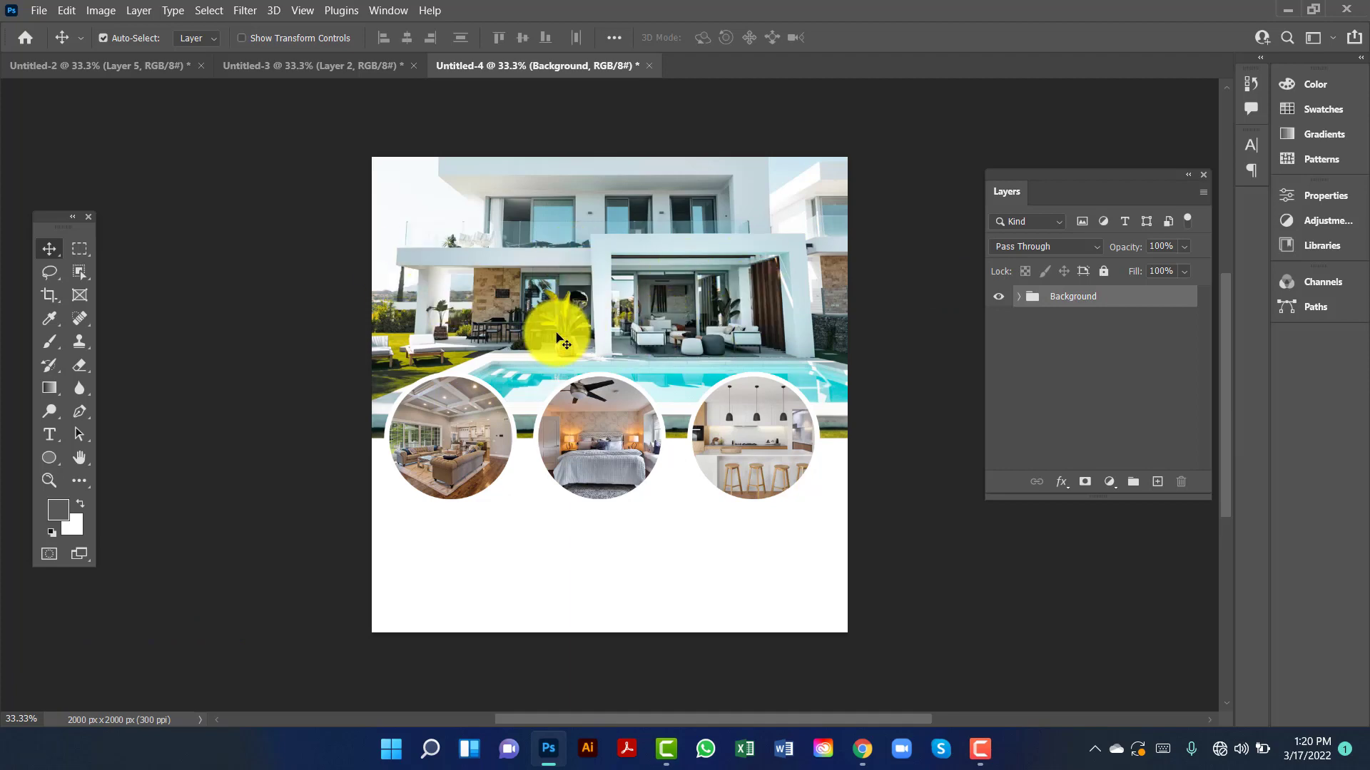
{"action": "left_click", "coordinate": [1103, 272]}
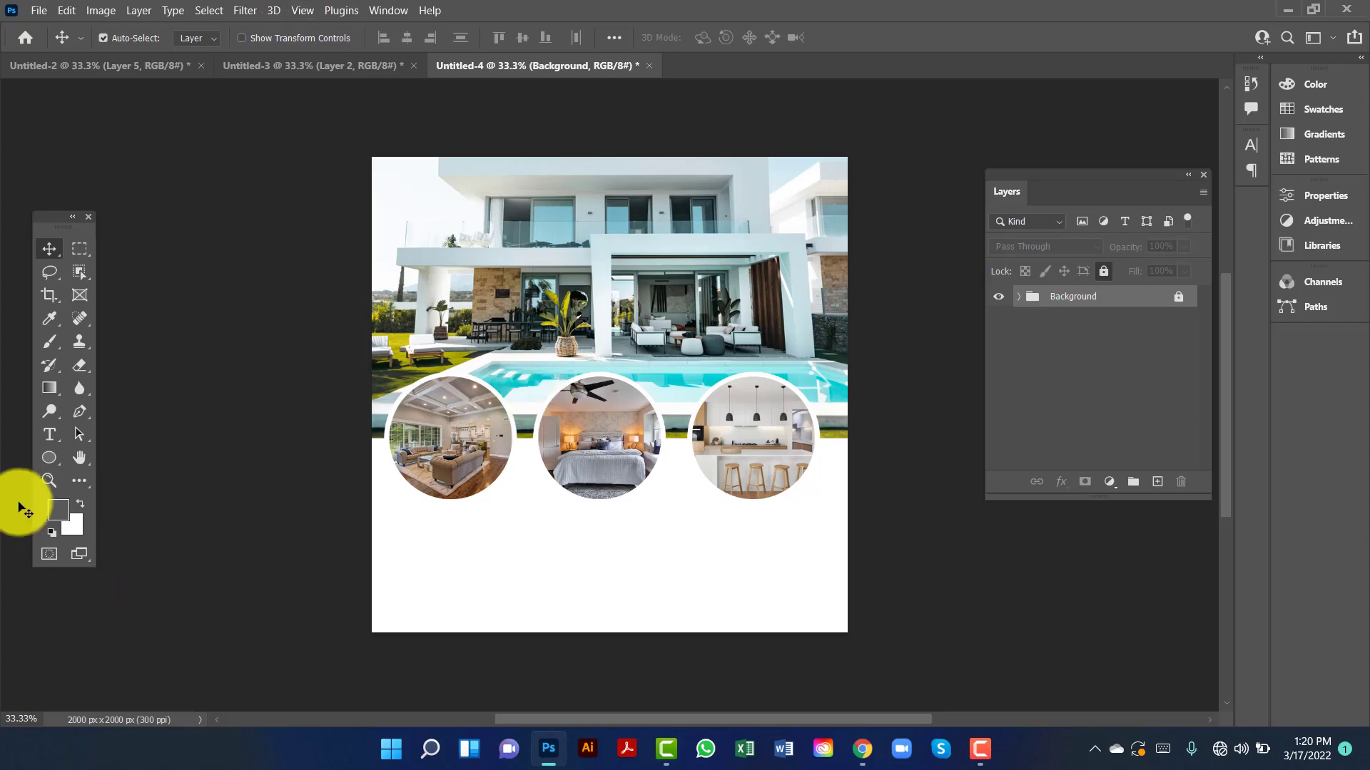
- Draw a rectangle over the top-right half of the page and move Rectangle 1 into the group
{"action": "left_click", "coordinate": [49, 457]}
{"action": "left_click", "coordinate": [104, 457]}
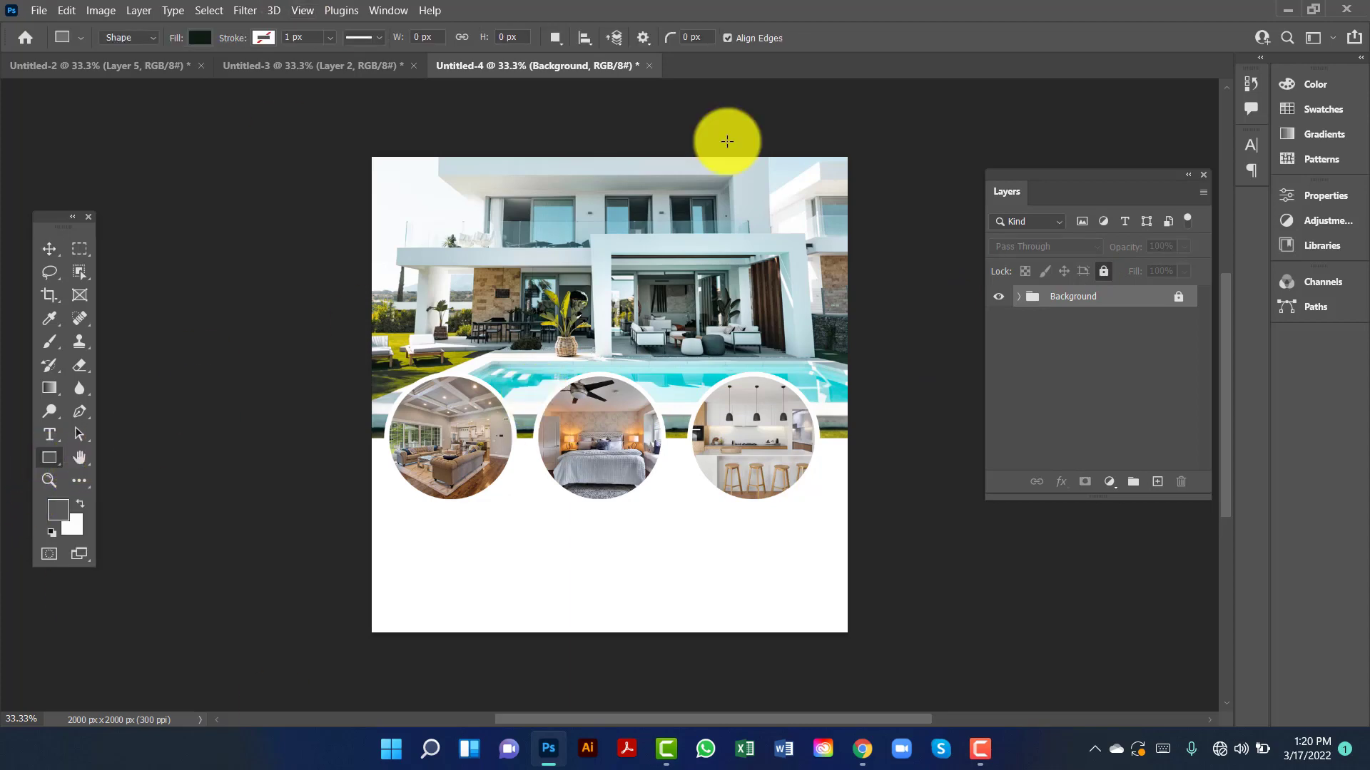
{"action": "left_click_drag", "start_coordinate": [609, 151], "coordinate": [848, 438]}
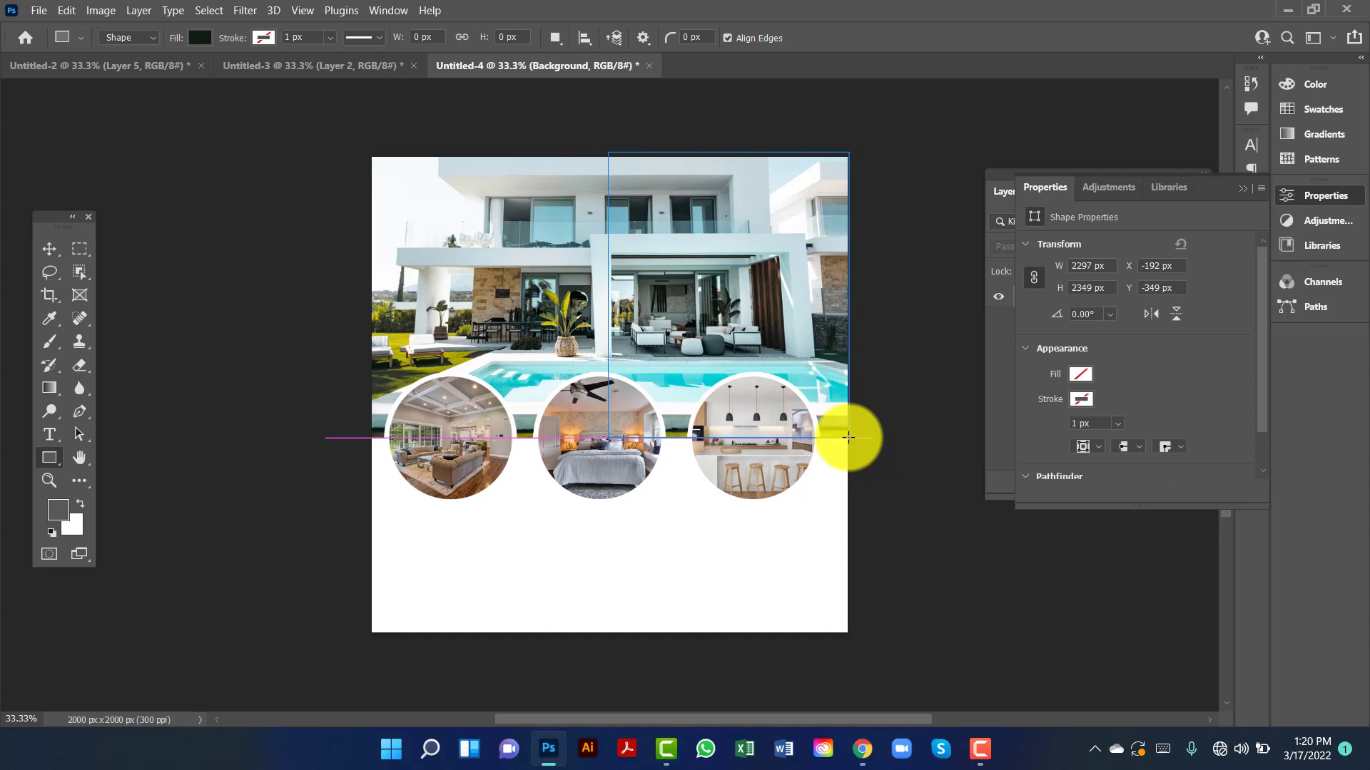
{"action": "left_click", "coordinate": [1241, 191]}
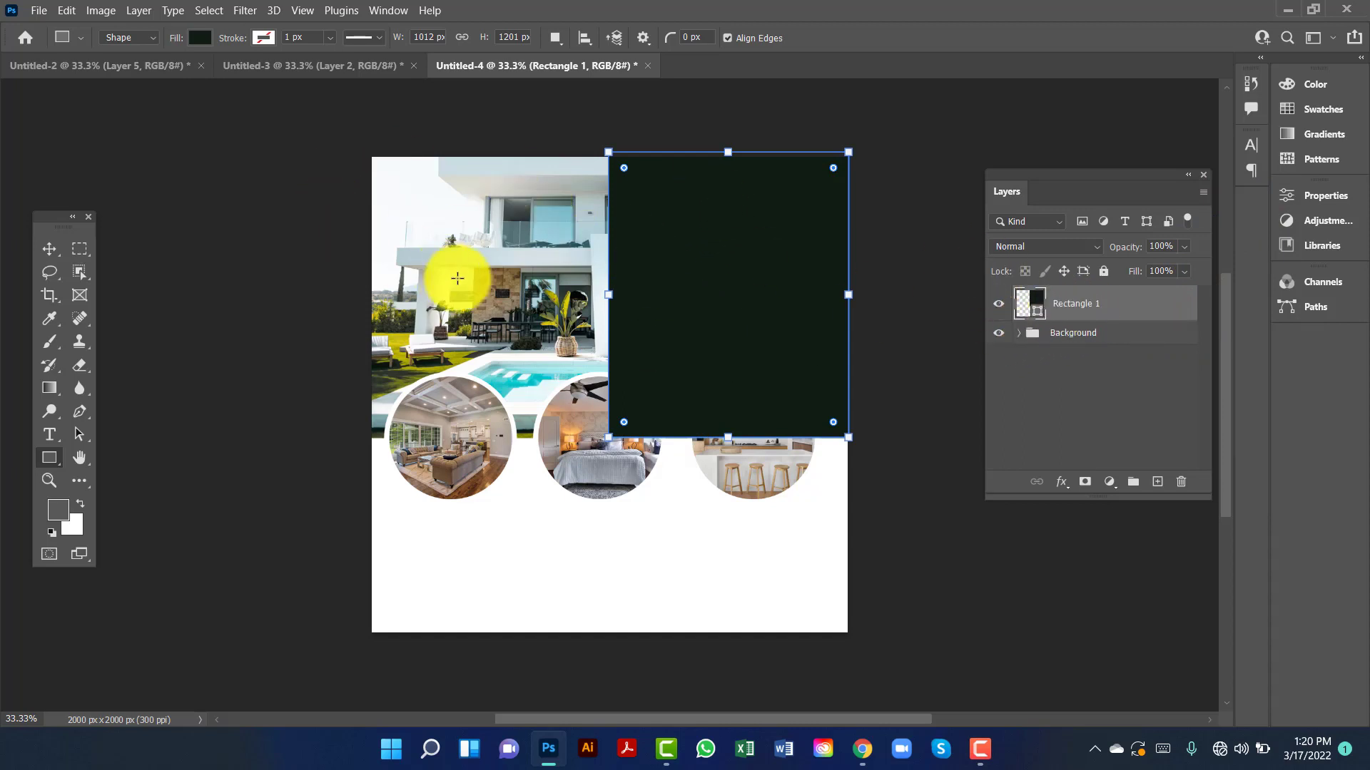
{"action": "left_click_drag", "start_coordinate": [1097, 306], "coordinate": [1085, 327]}
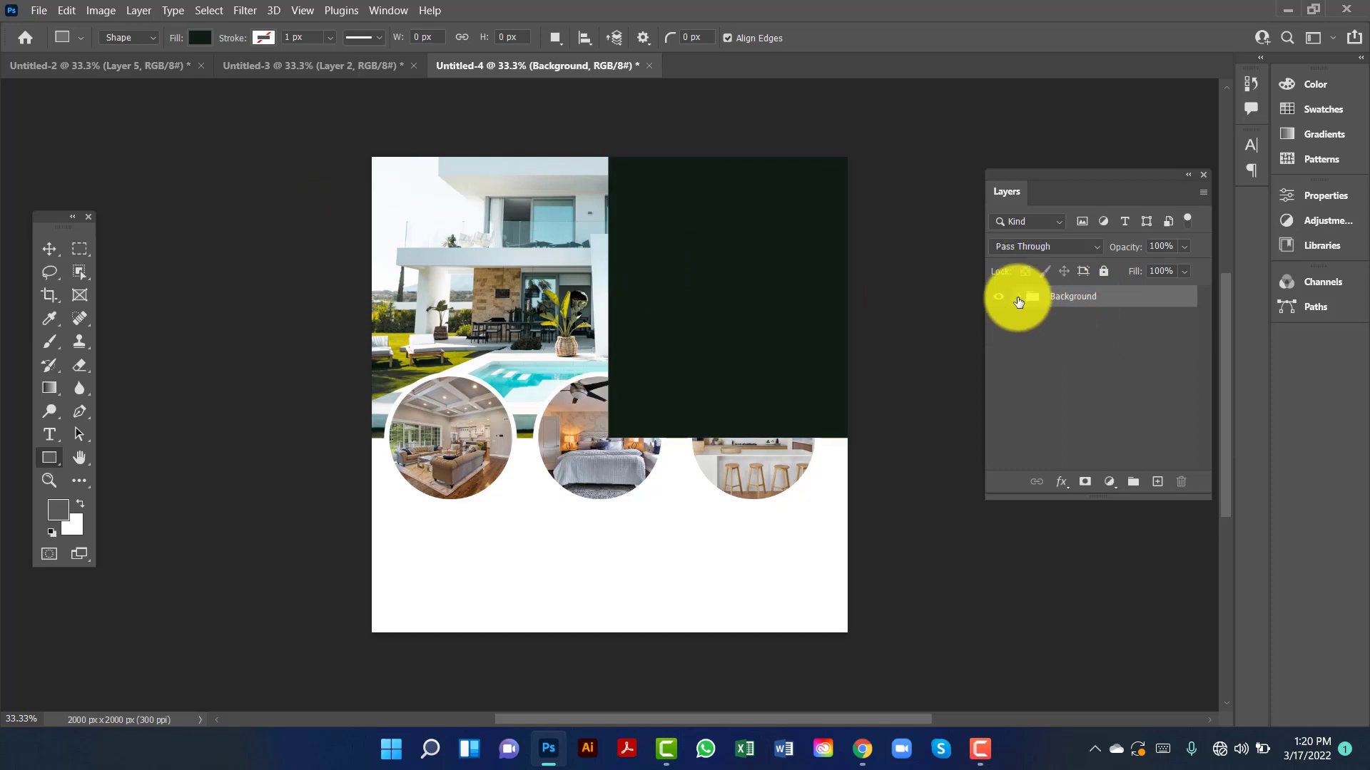
{"action": "left_click", "coordinate": [1018, 298]}
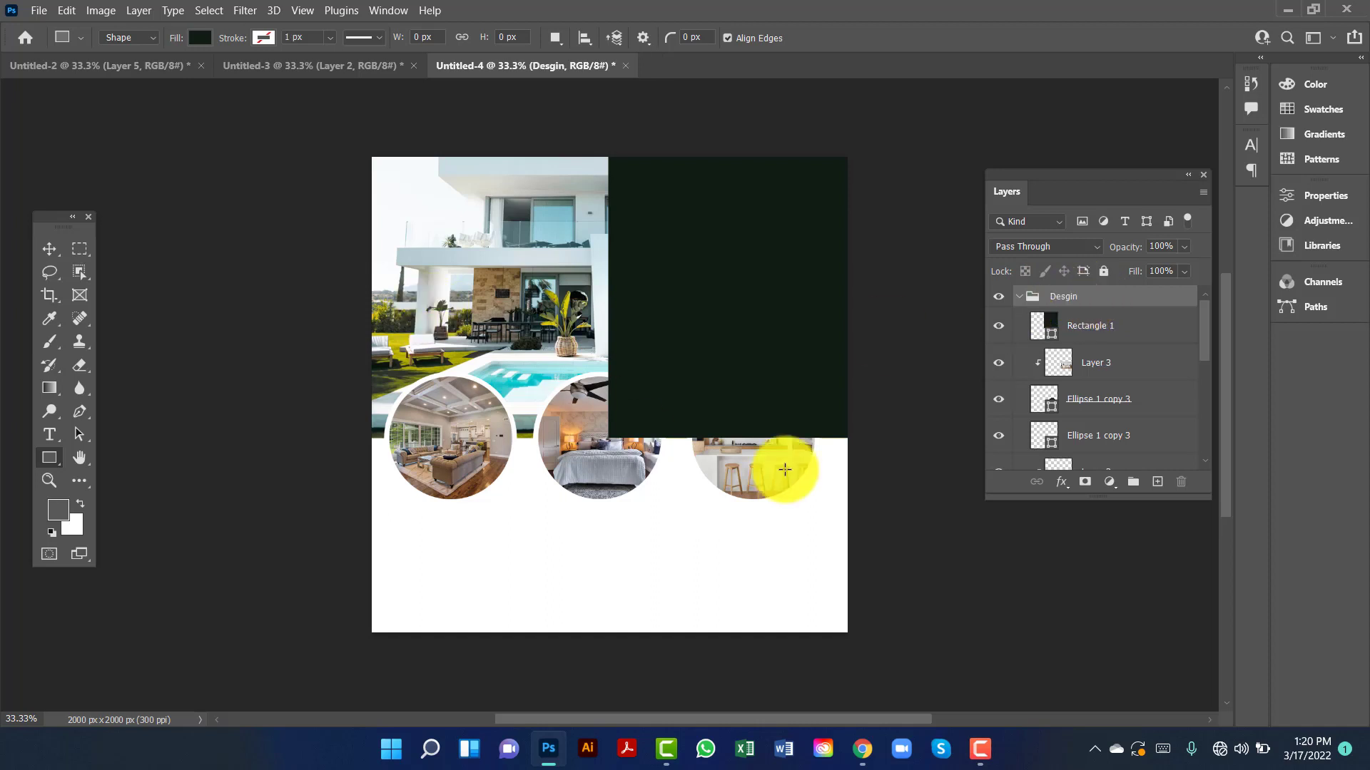
- Fill Rectangle 1 with a teal sampled from the pool water using the Eyedropper
{"action": "left_click", "coordinate": [1104, 327]}
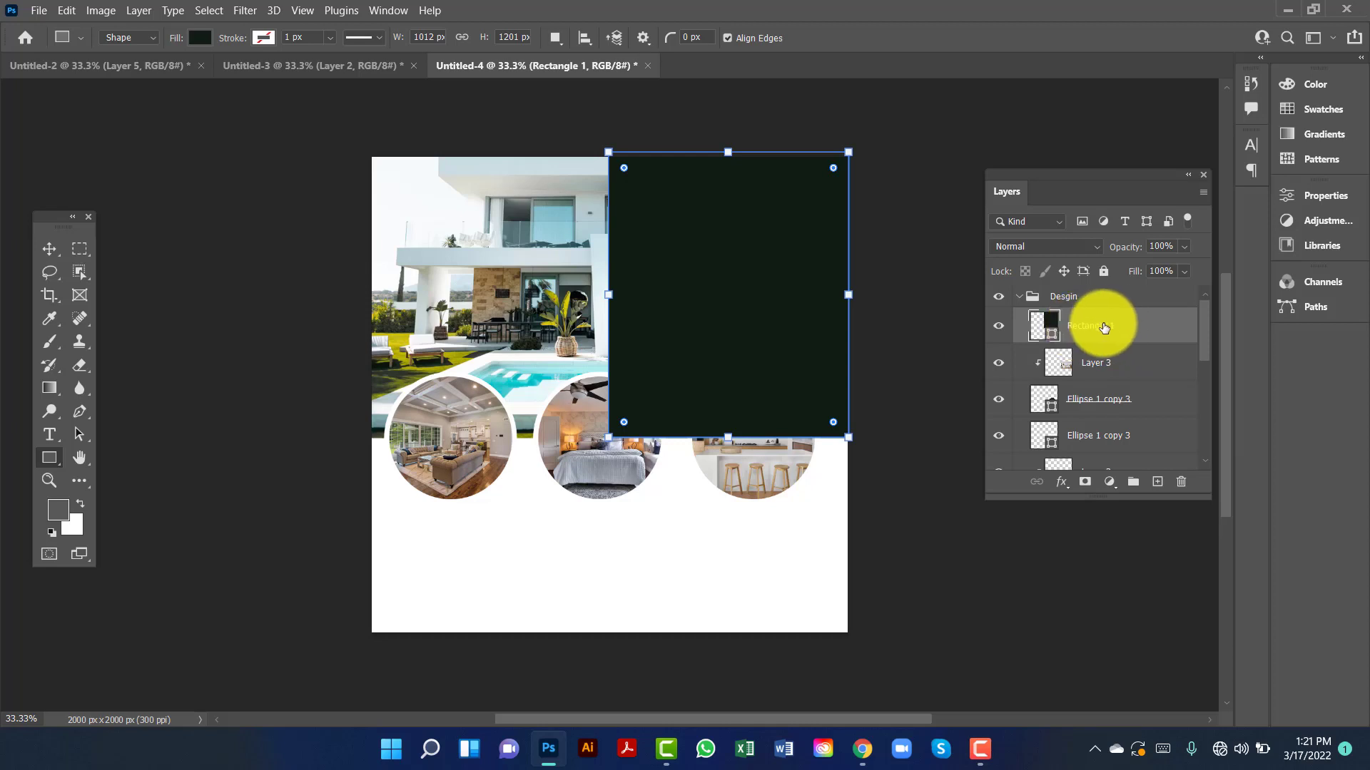
{"action": "left_click", "coordinate": [202, 38]}
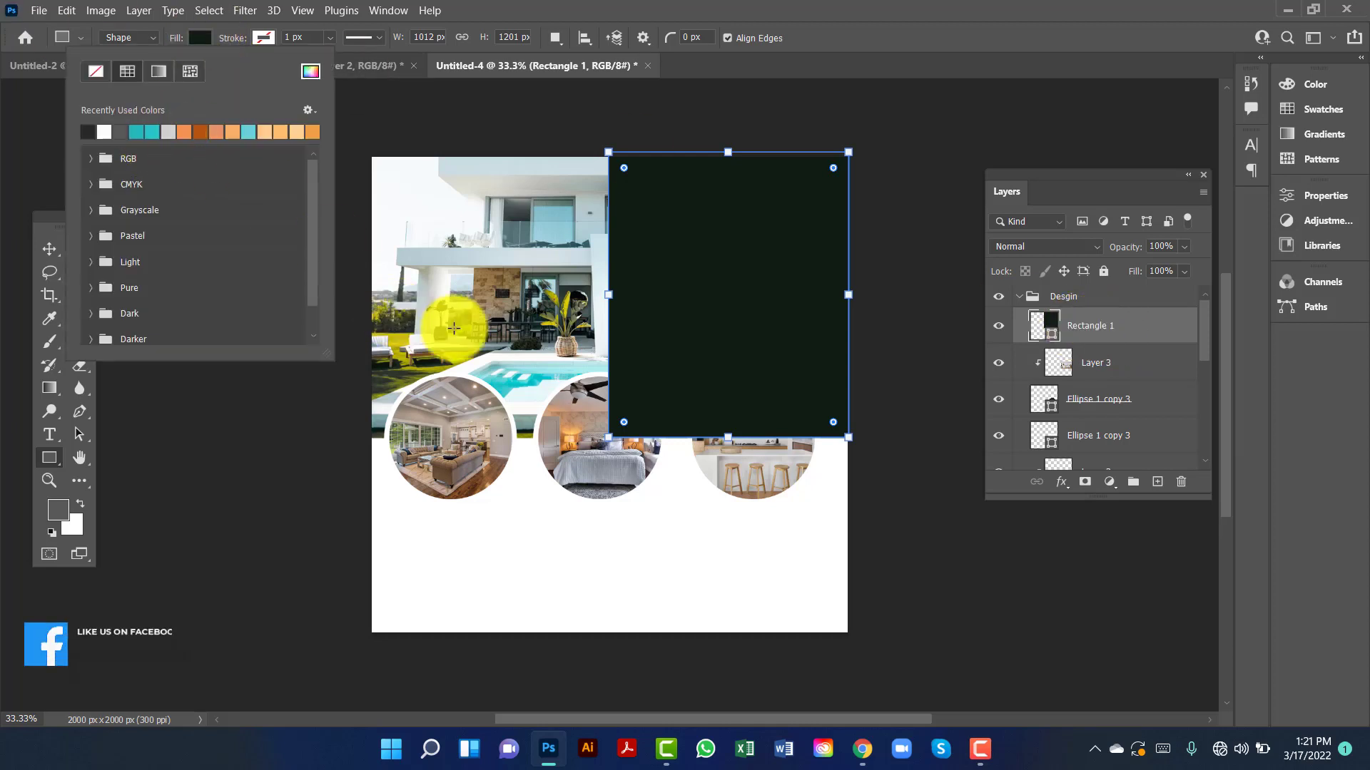
{"action": "left_click", "coordinate": [50, 250]}
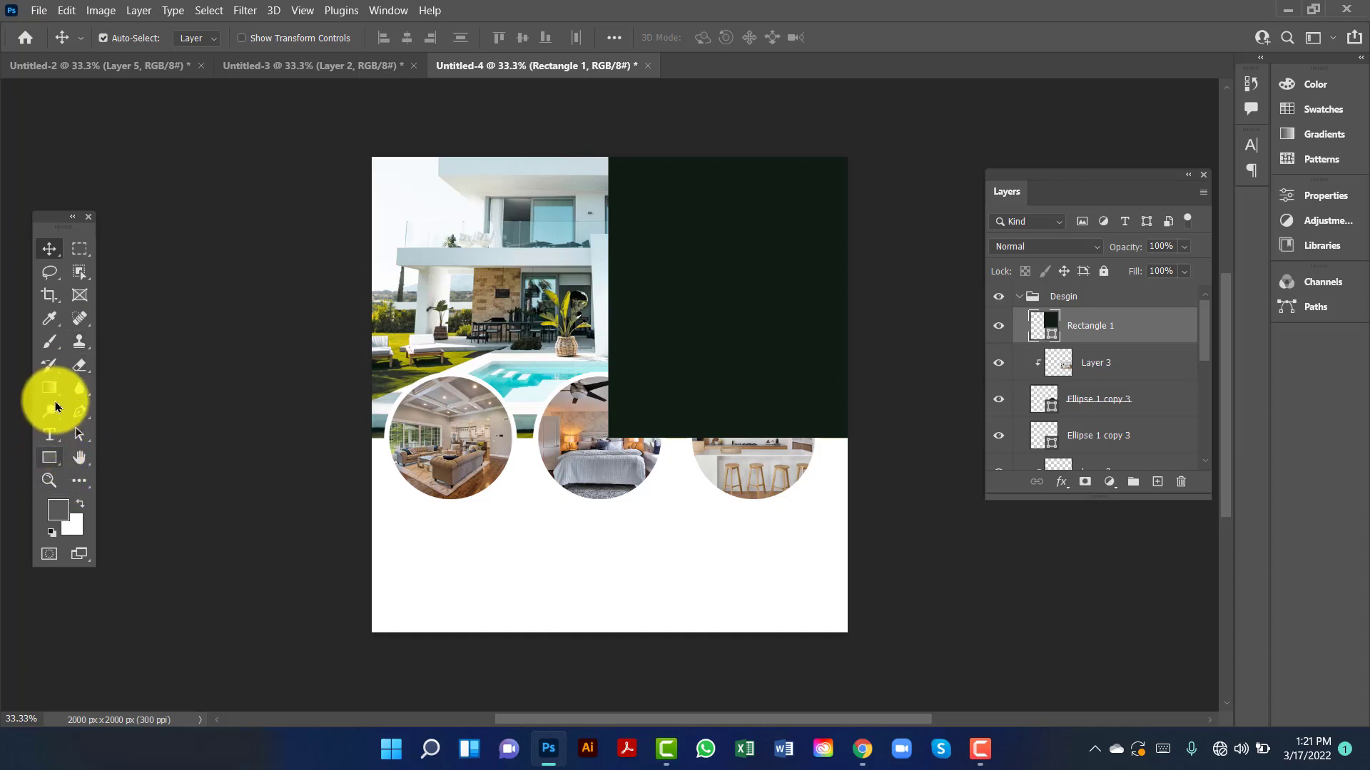
{"action": "left_click", "coordinate": [50, 318]}
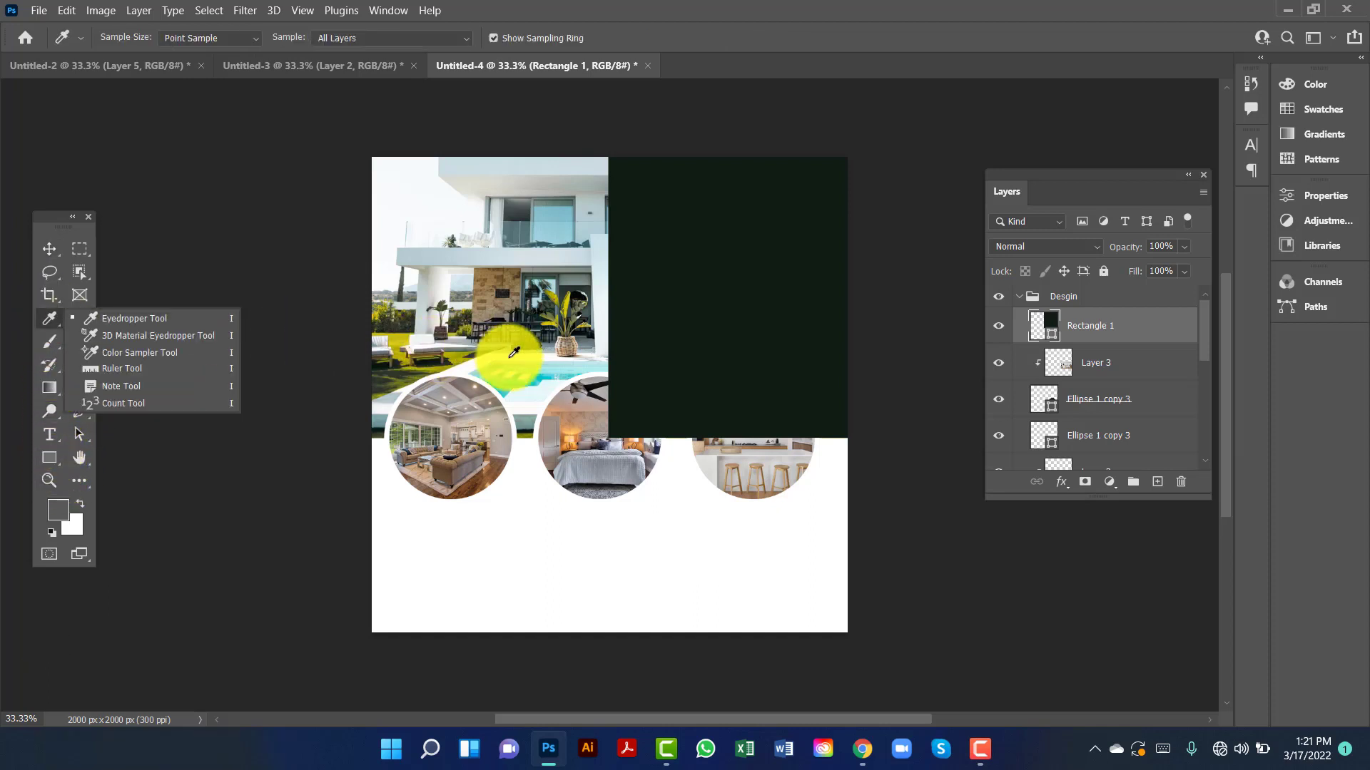
{"action": "left_click", "coordinate": [507, 376]}
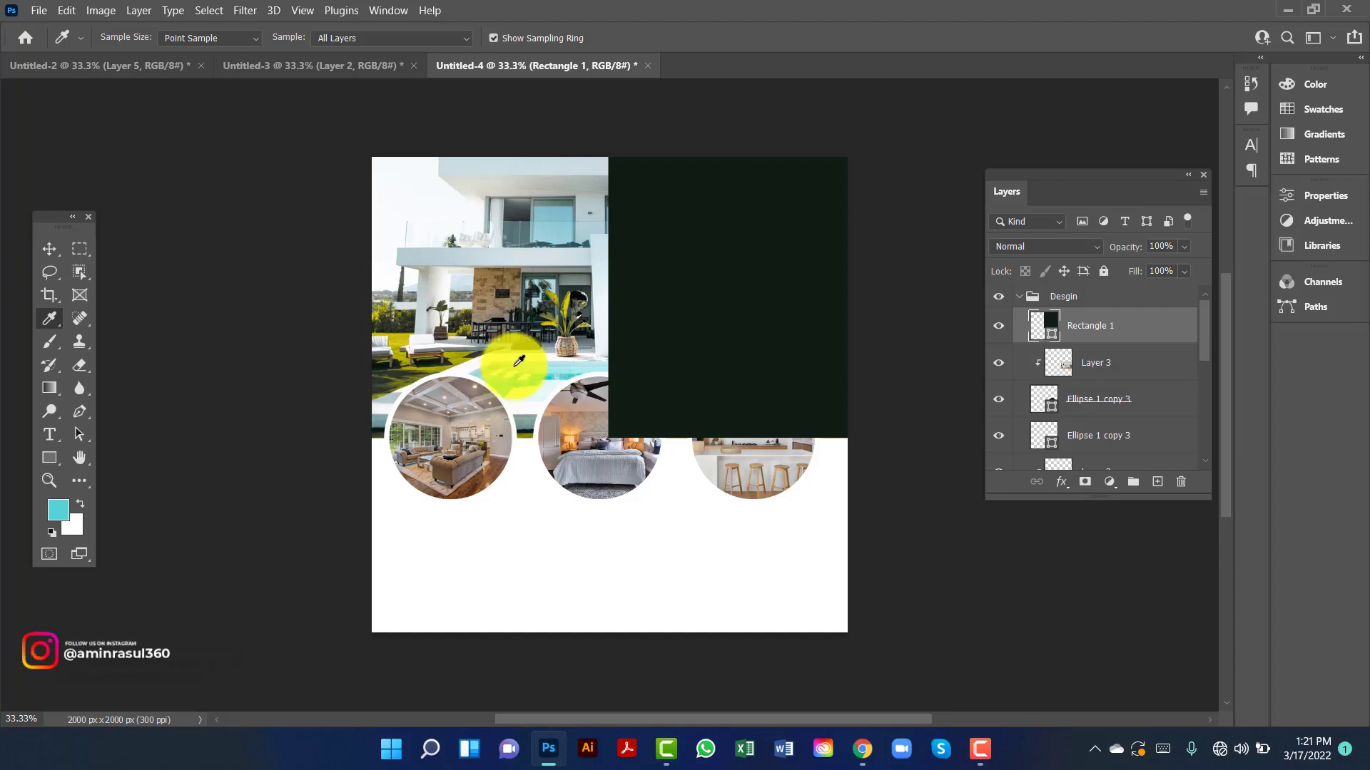
{"action": "left_click", "coordinate": [507, 380]}
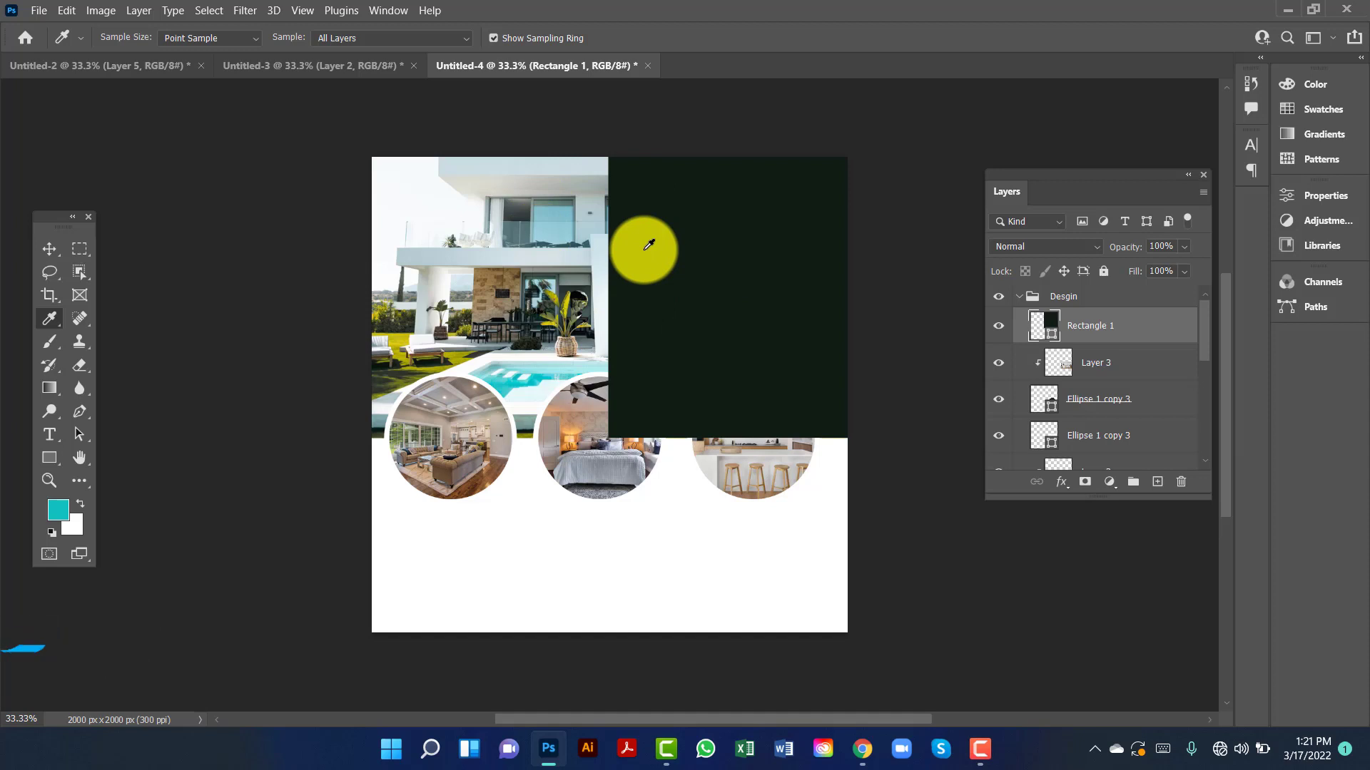
{"action": "key", "text": "alt+BackSpace"}
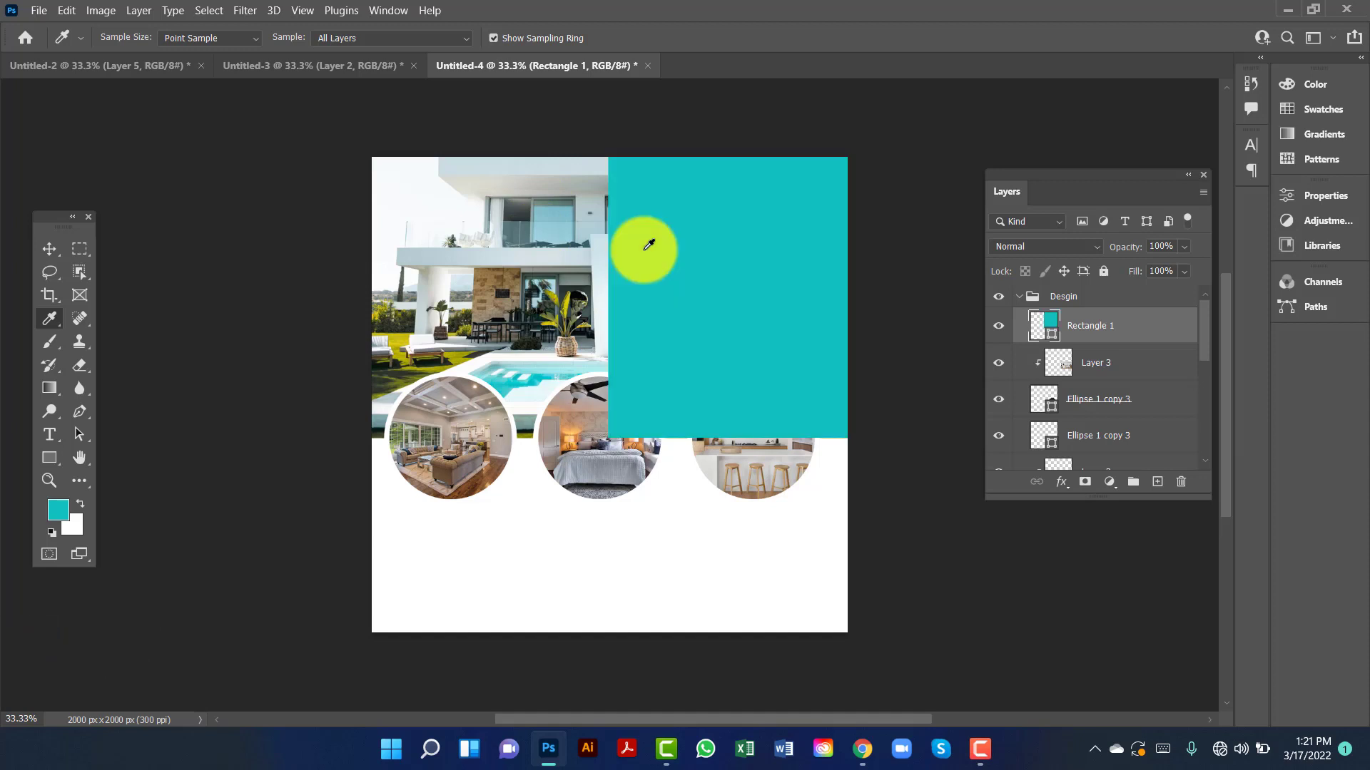
{"action": "left_click", "coordinate": [49, 248]}
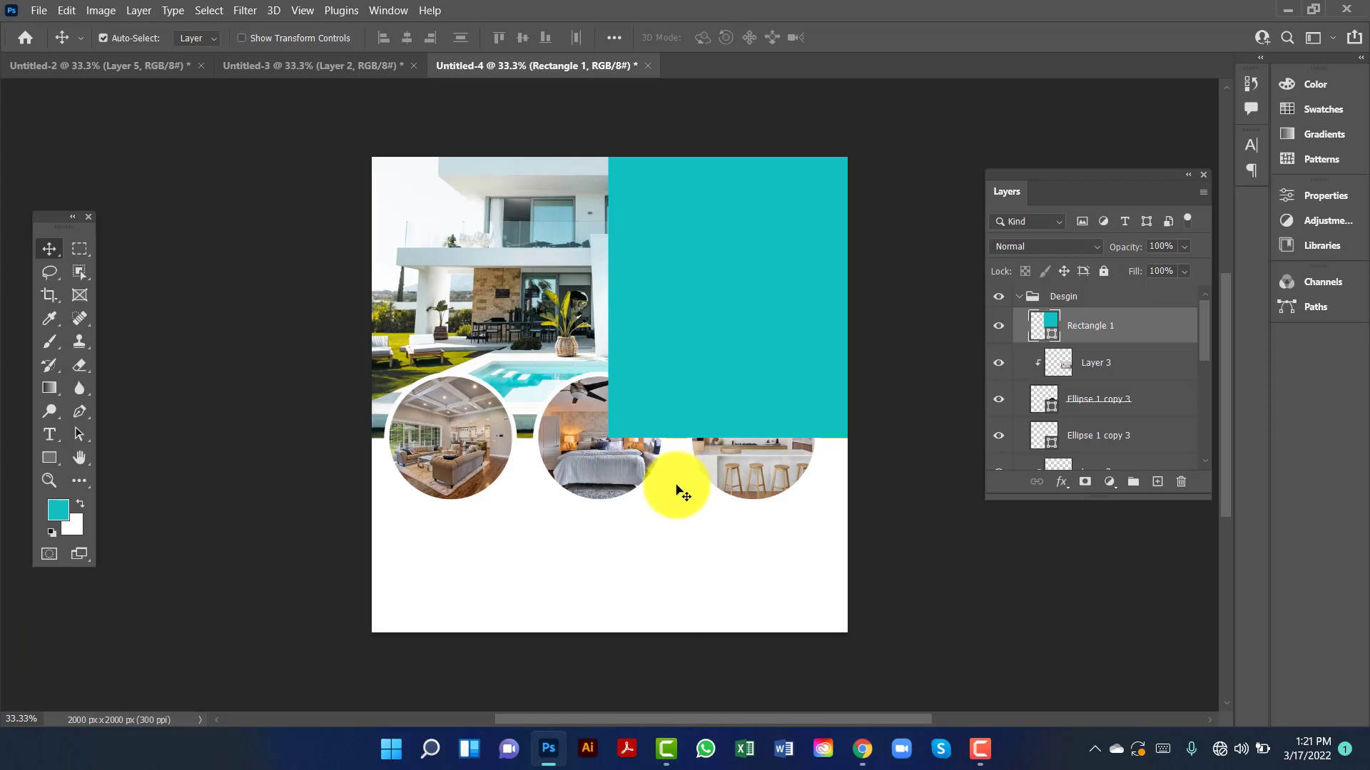
- Send Rectangle 1 down with Ctrl+[ so it sits behind the house photo and the circle photos
{"action": "key", "text": "ctrl"}
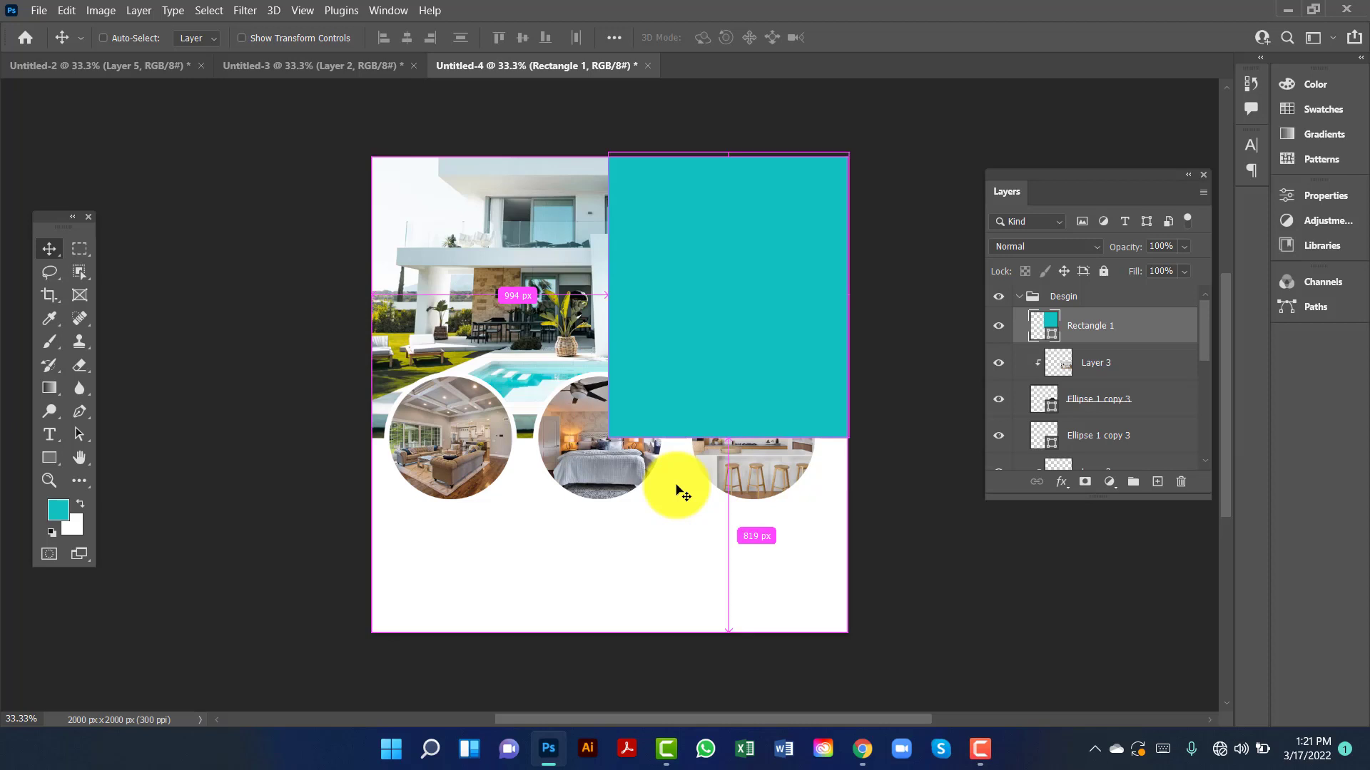
{"action": "key", "text": "ctrl+bracketleft"}
{"action": "key", "text": "ctrl+bracketleft"}
{"action": "key", "text": "ctrl+bracketleft"}
{"action": "key", "text": "ctrl+bracketleft"}
{"action": "key", "text": "ctrl+bracketleft"}
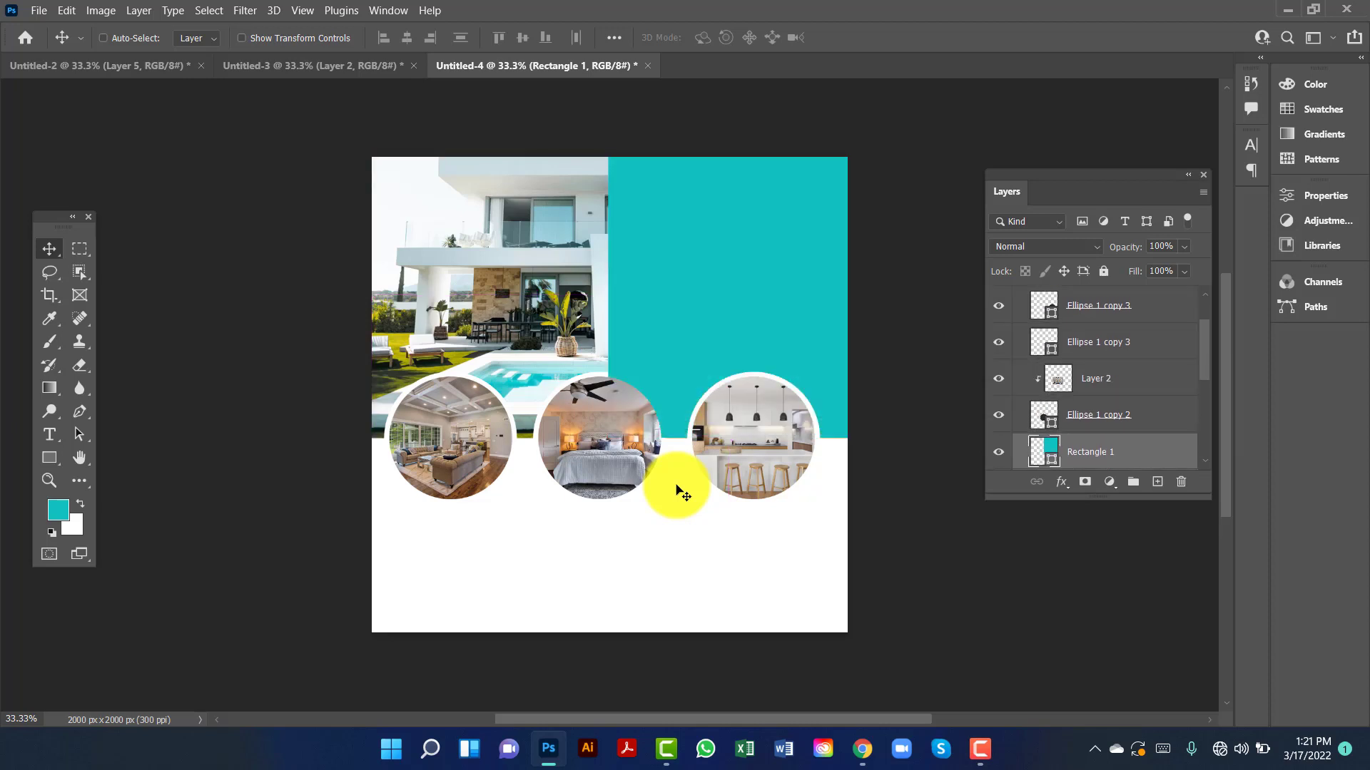
{"action": "key", "text": "ctrl+bracketleft"}
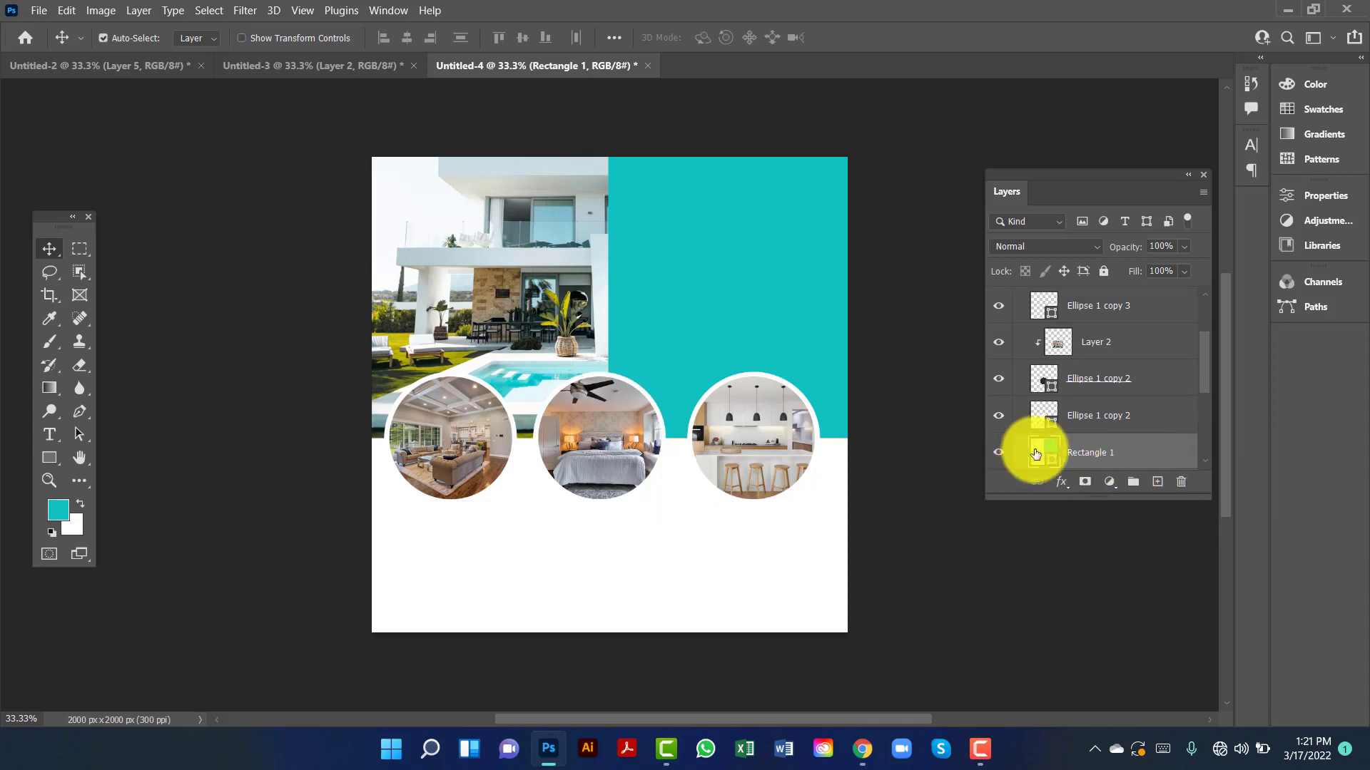
- Set the teal panel's opacity to 55% and collapse the Desgin group
{"action": "left_click", "coordinate": [1185, 249]}
{"action": "mouse_move", "coordinate": [1184, 266]}
{"action": "left_mouse_down"}
{"action": "mouse_move", "coordinate": [1132, 279]}
{"action": "mouse_move", "coordinate": [1163, 276]}
{"action": "left_mouse_up"}
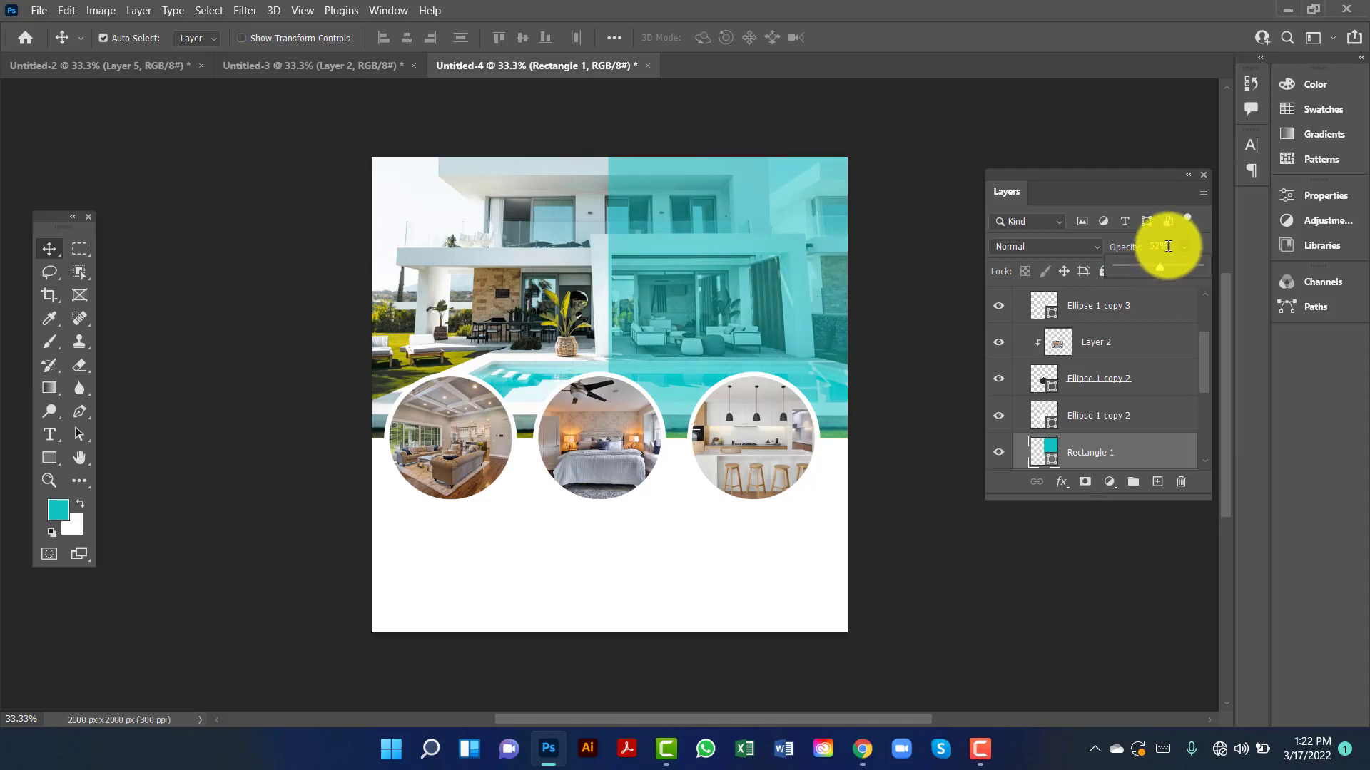
{"action": "type", "text": "55"}
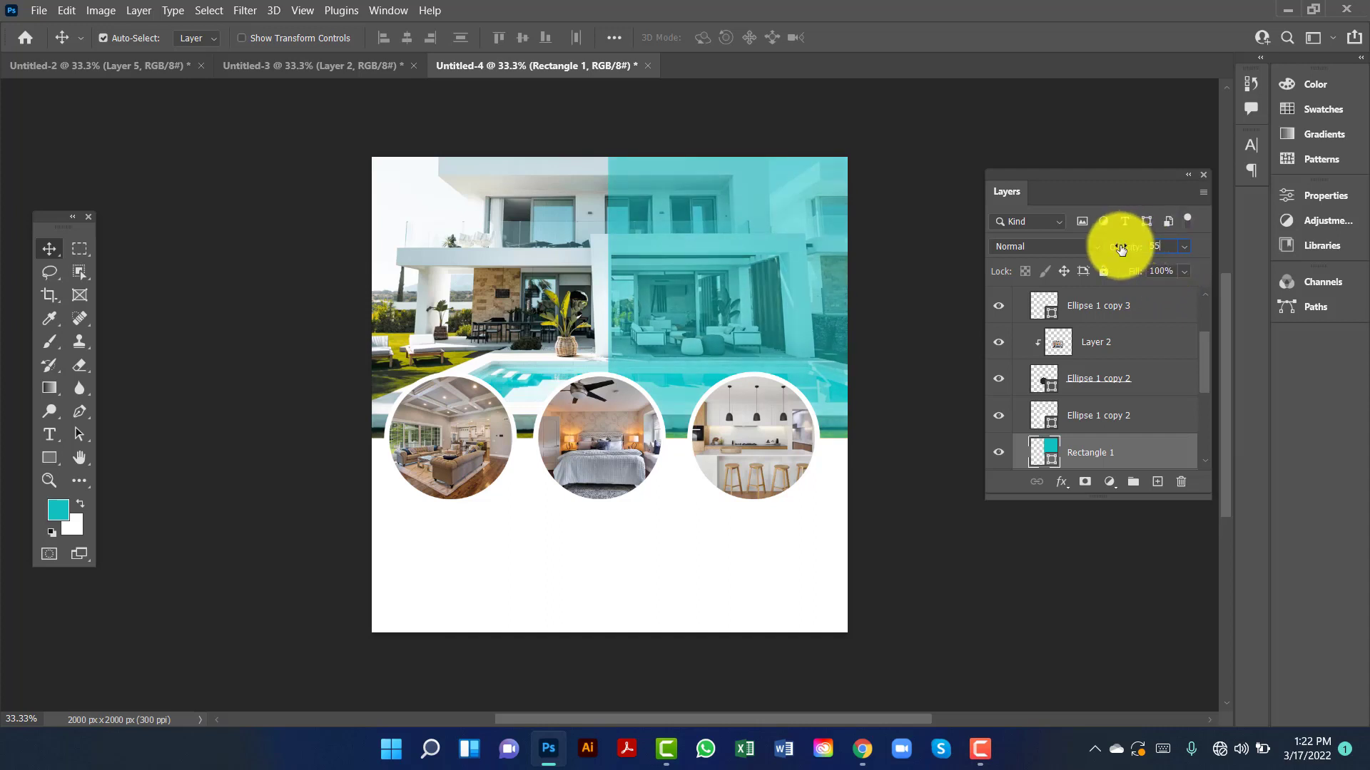
{"action": "scroll", "coordinate": [1131, 379], "scroll_direction": "up", "scroll_amount": 3}
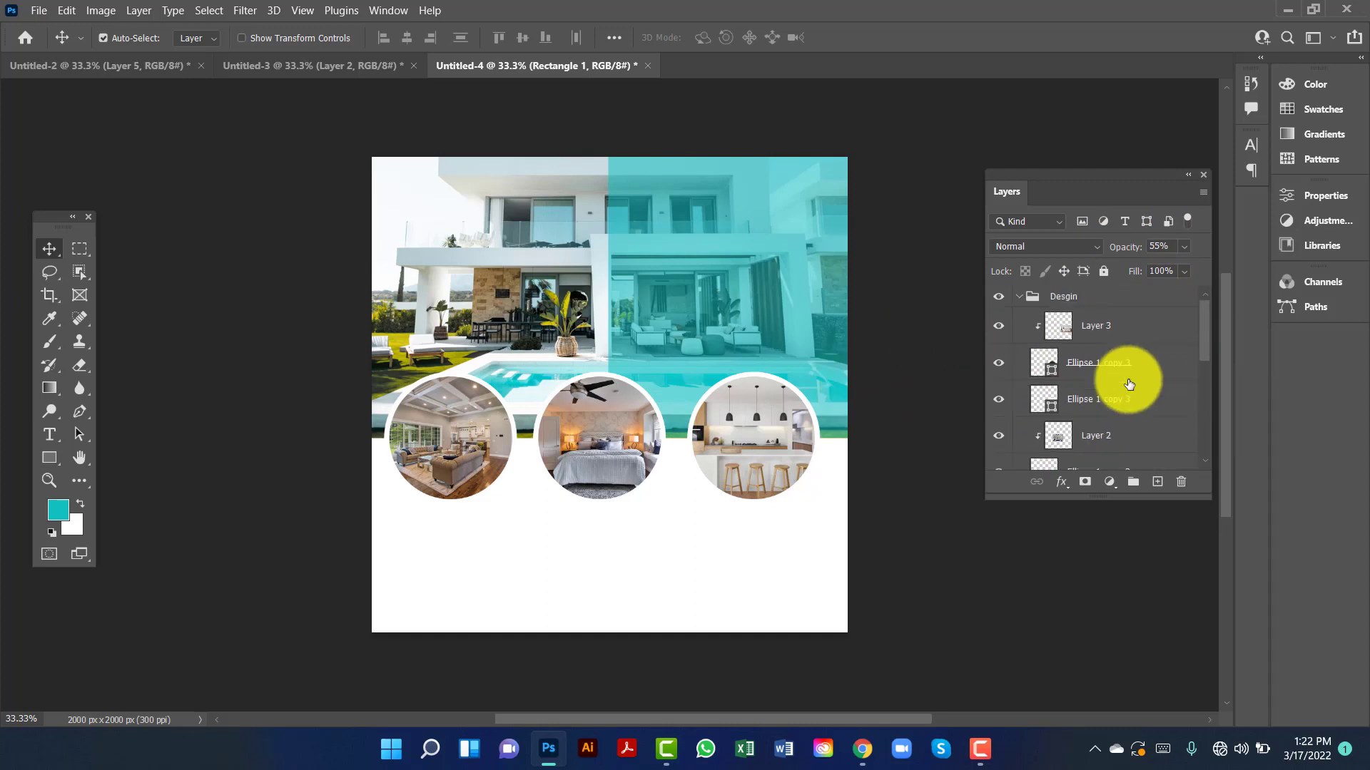
{"action": "left_click", "coordinate": [1018, 296]}
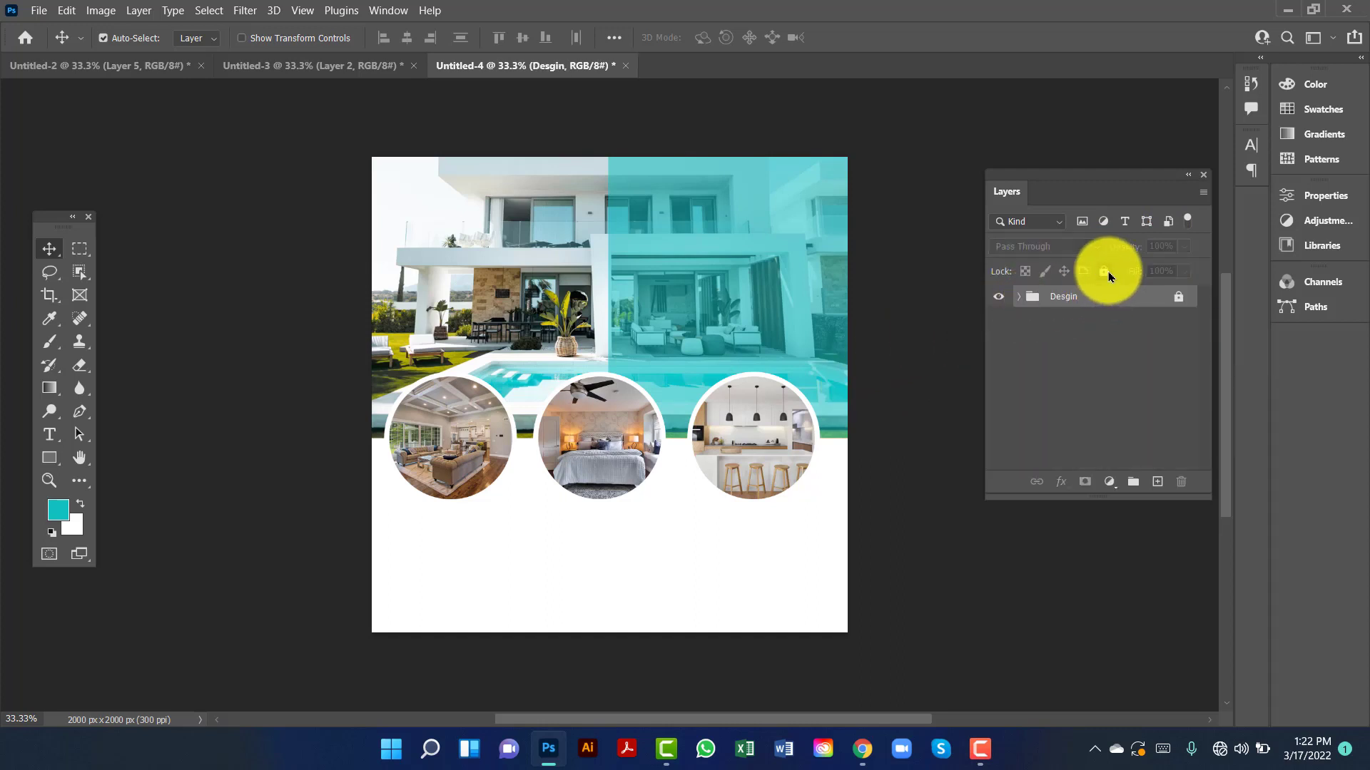
- Choose the Horizontal Type Tool with a near-white text colour, #def9f9
{"action": "left_click", "coordinate": [47, 435]}
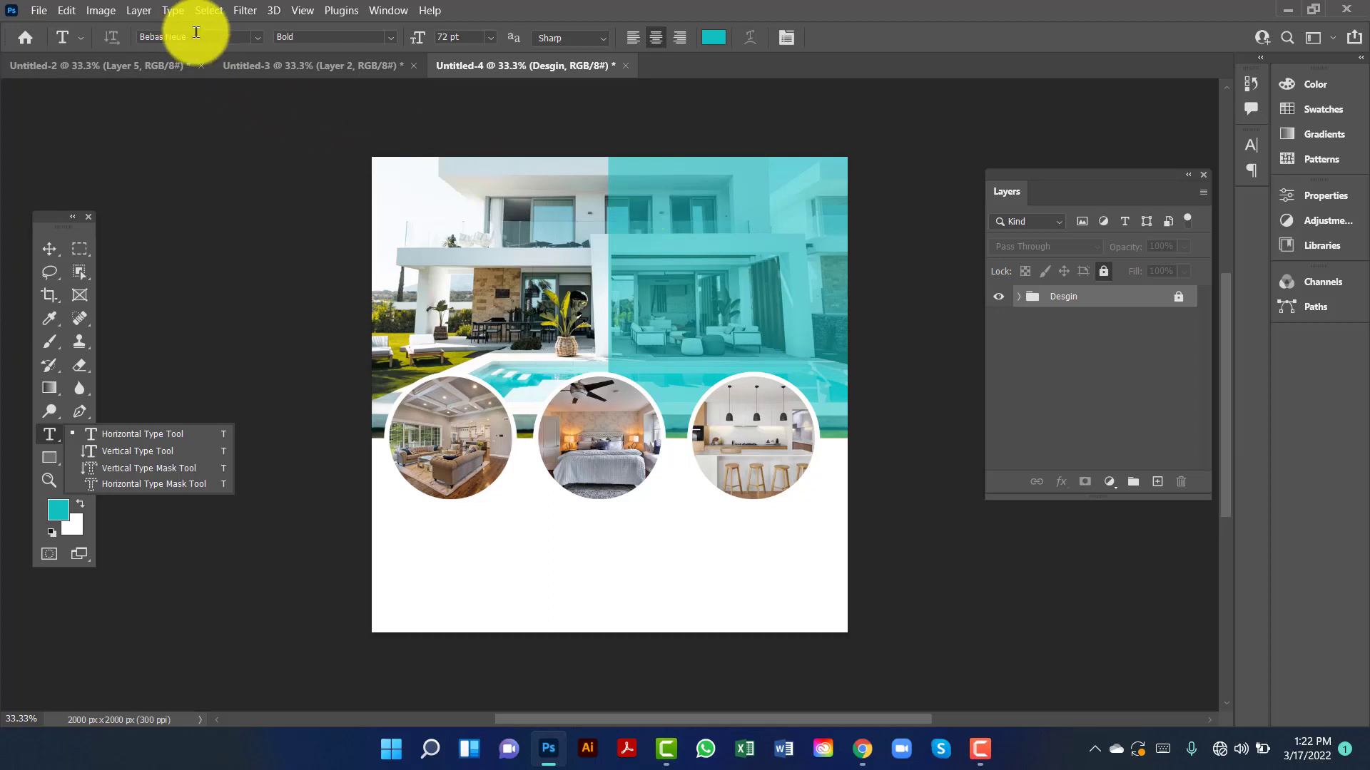
{"action": "left_click", "coordinate": [714, 38]}
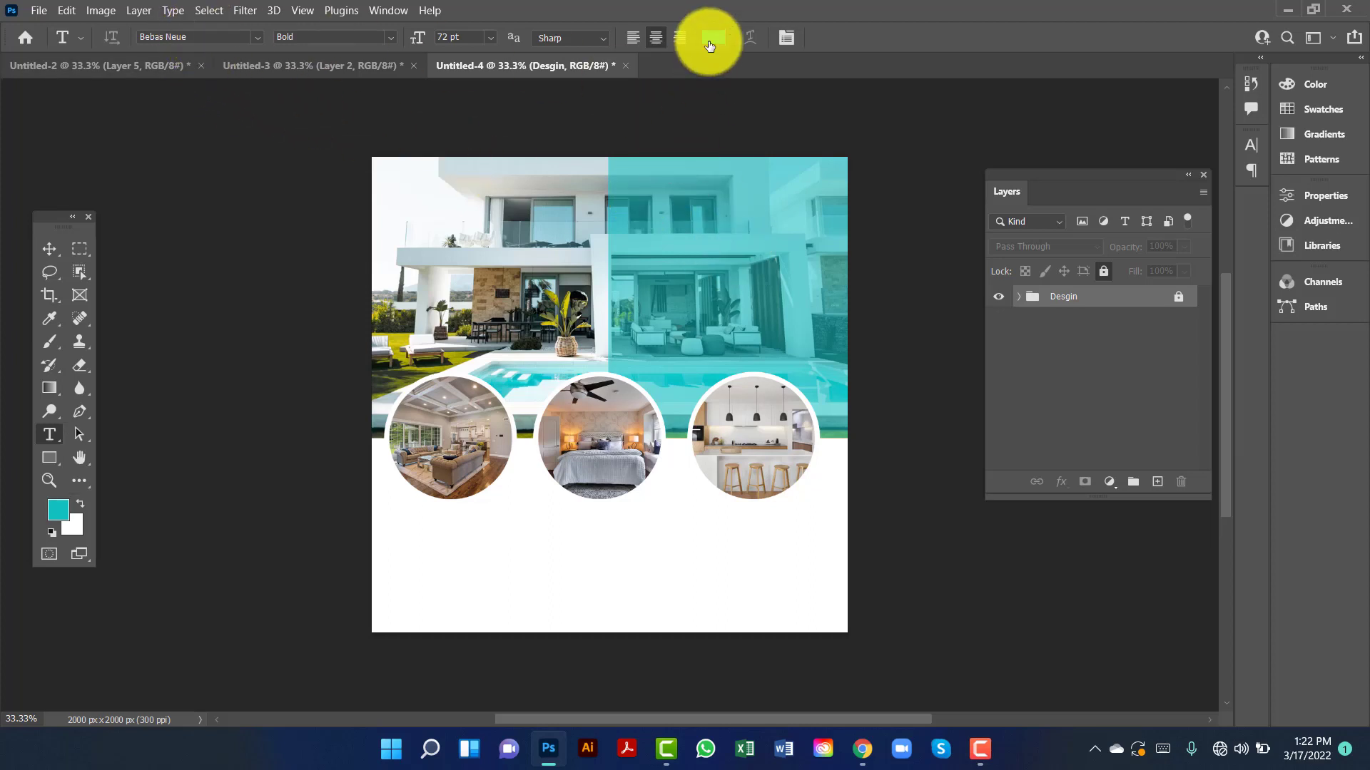
{"action": "left_click", "coordinate": [921, 162]}
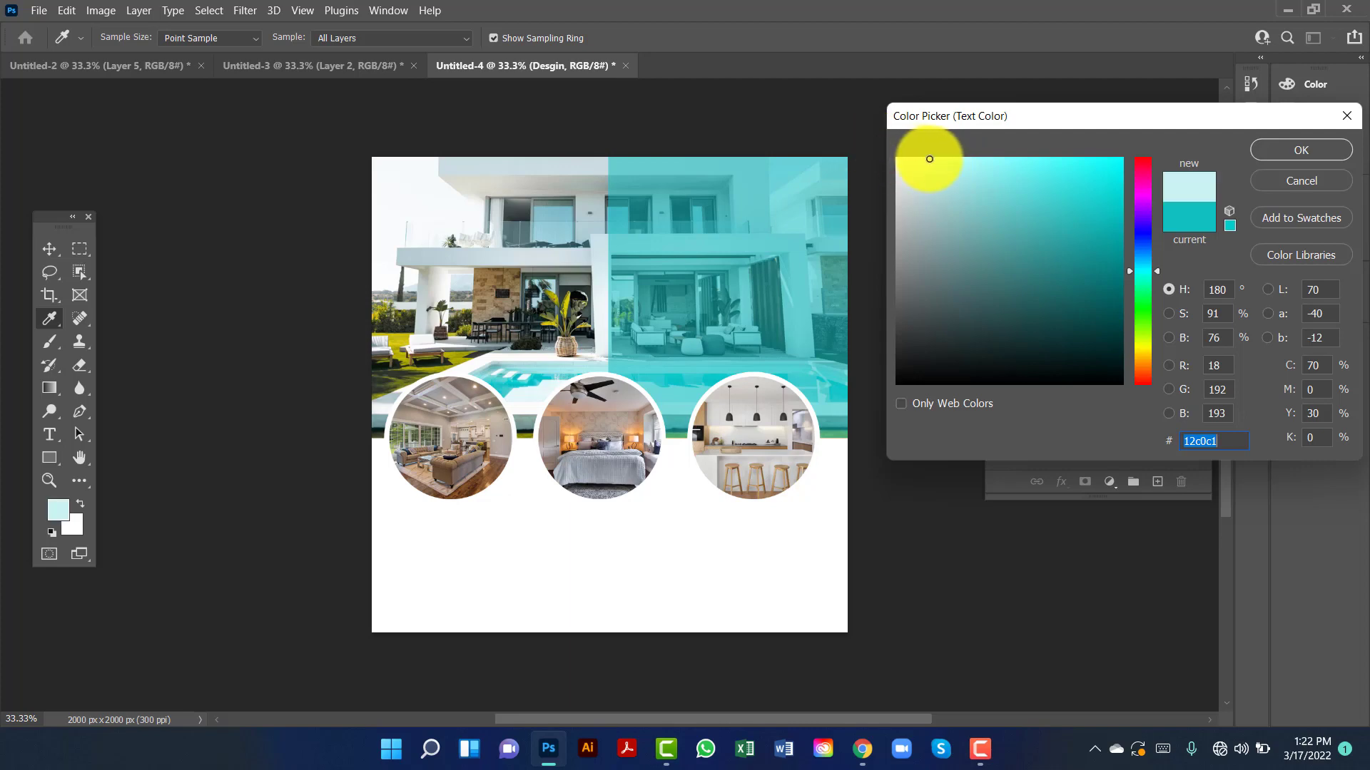
{"action": "left_click", "coordinate": [1301, 150]}
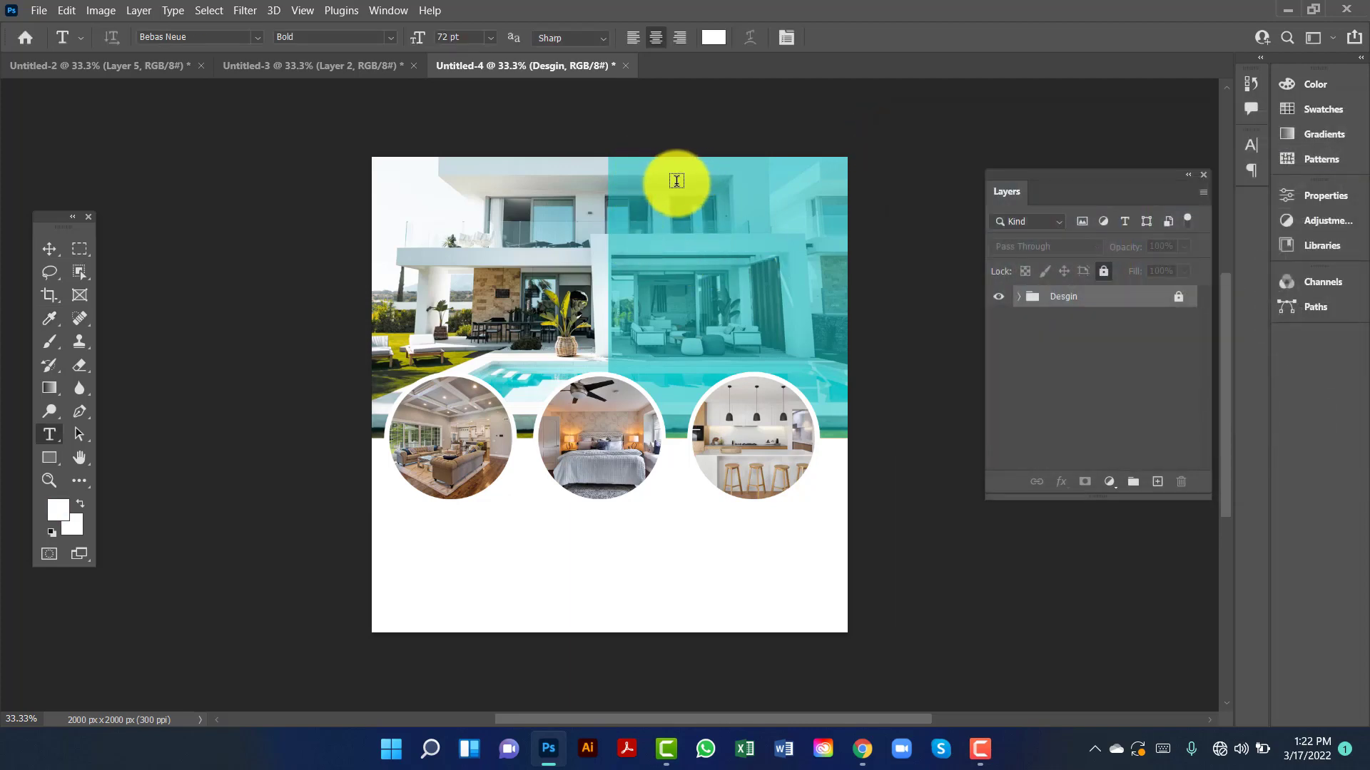
- Start a 30 pt text layer at the top of the teal panel and type MODERN HOME
{"action": "left_click", "coordinate": [676, 181]}
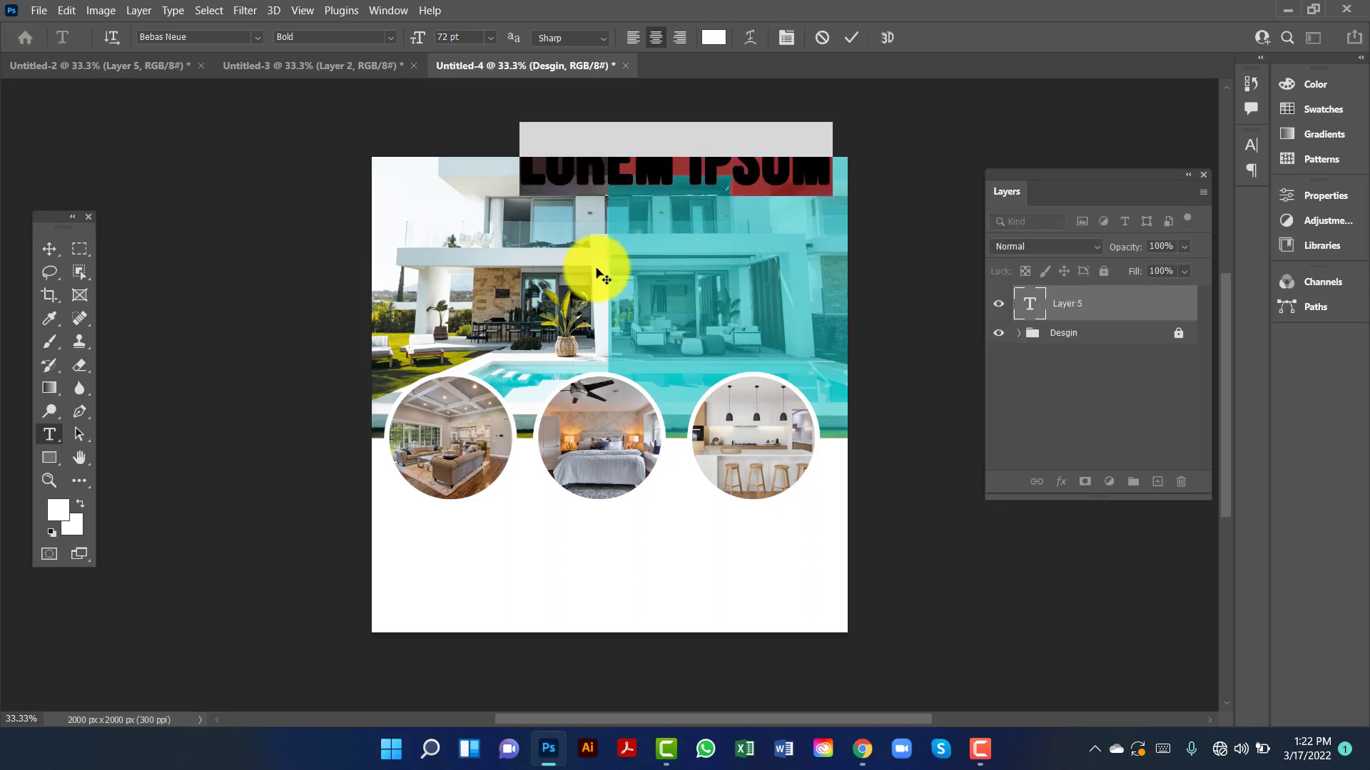
{"action": "left_click", "coordinate": [491, 39]}
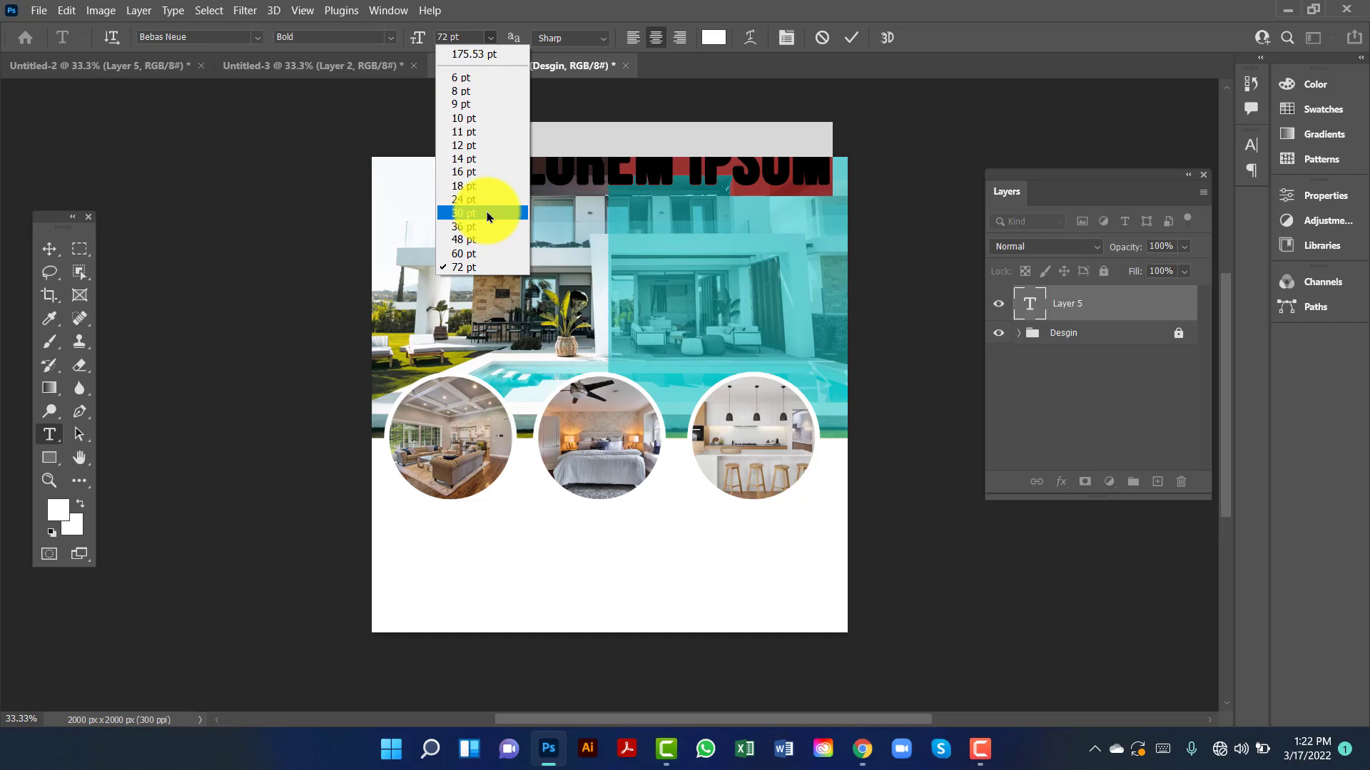
{"action": "left_click", "coordinate": [490, 214]}
{"action": "left_click", "coordinate": [490, 39]}
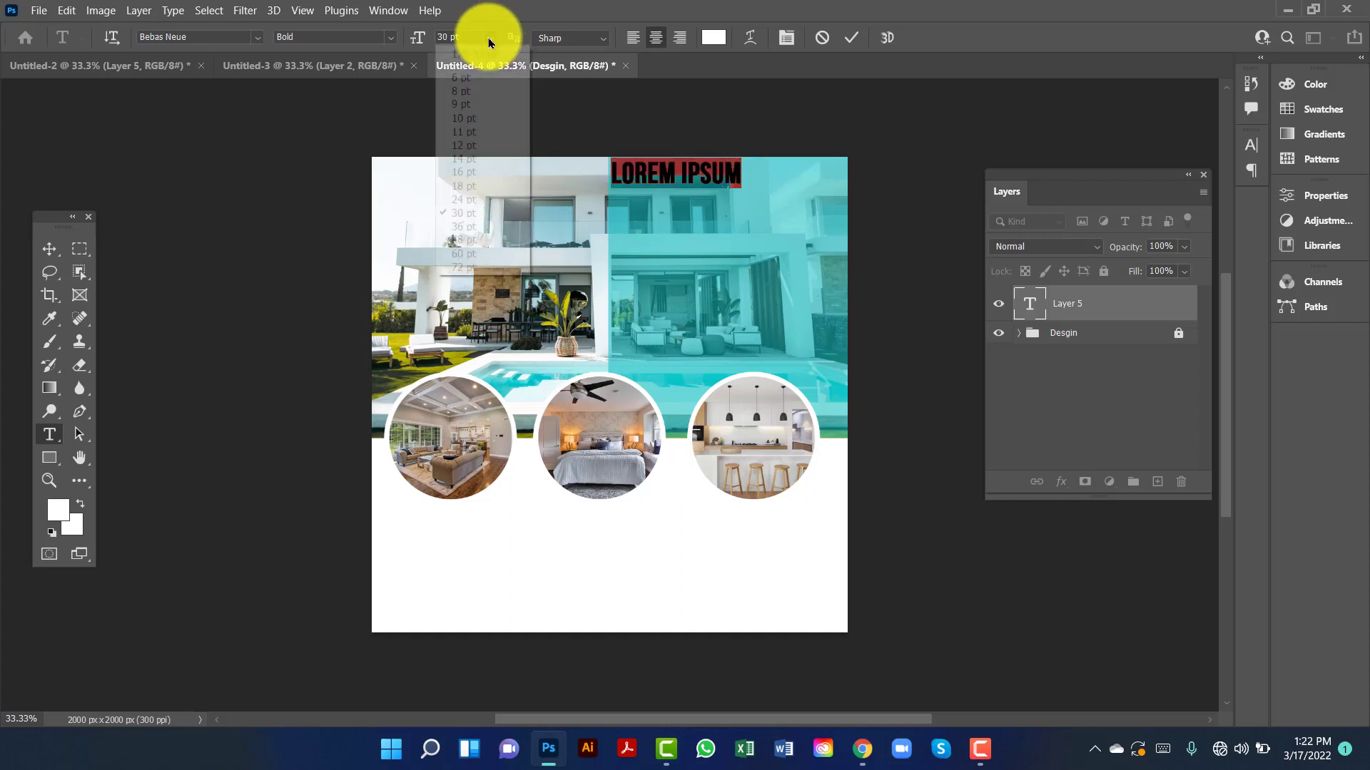
{"action": "left_click", "coordinate": [489, 38]}
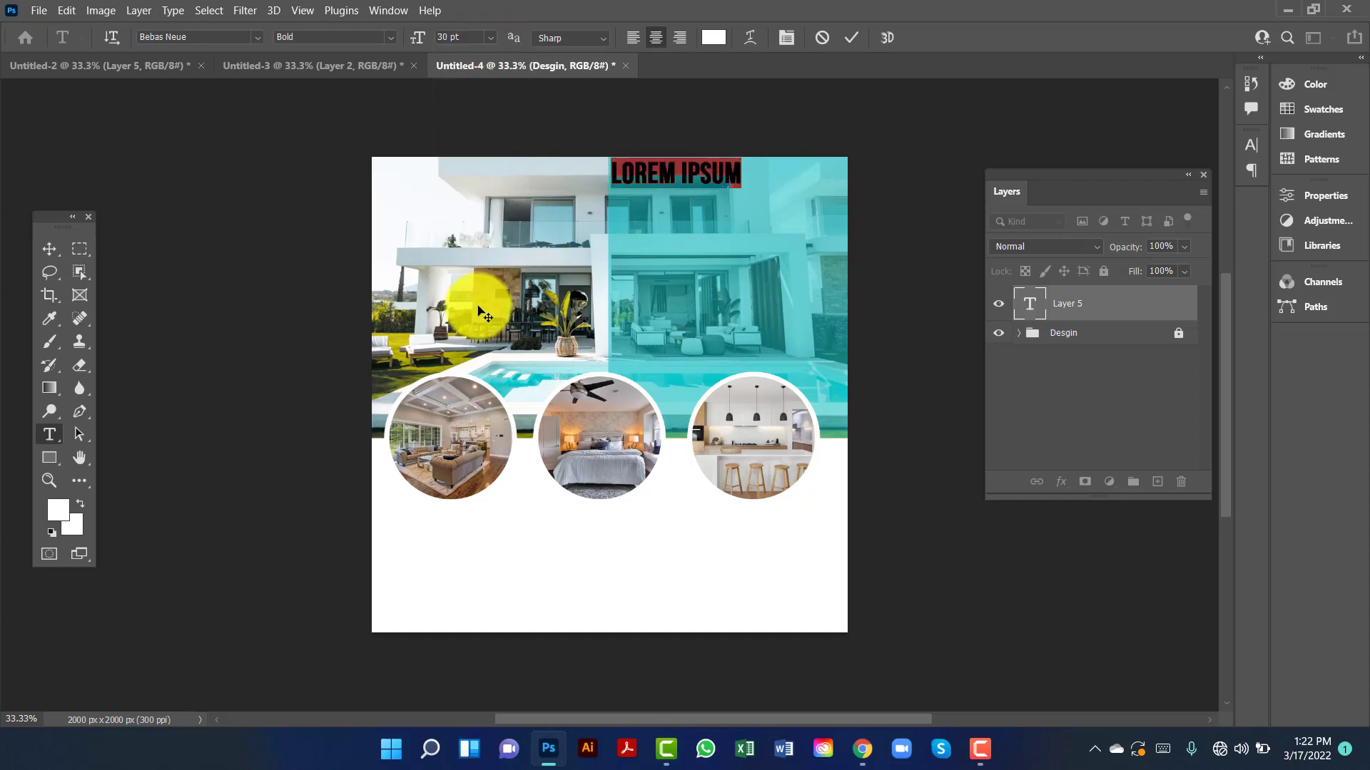
{"action": "type", "text": "MODER"}
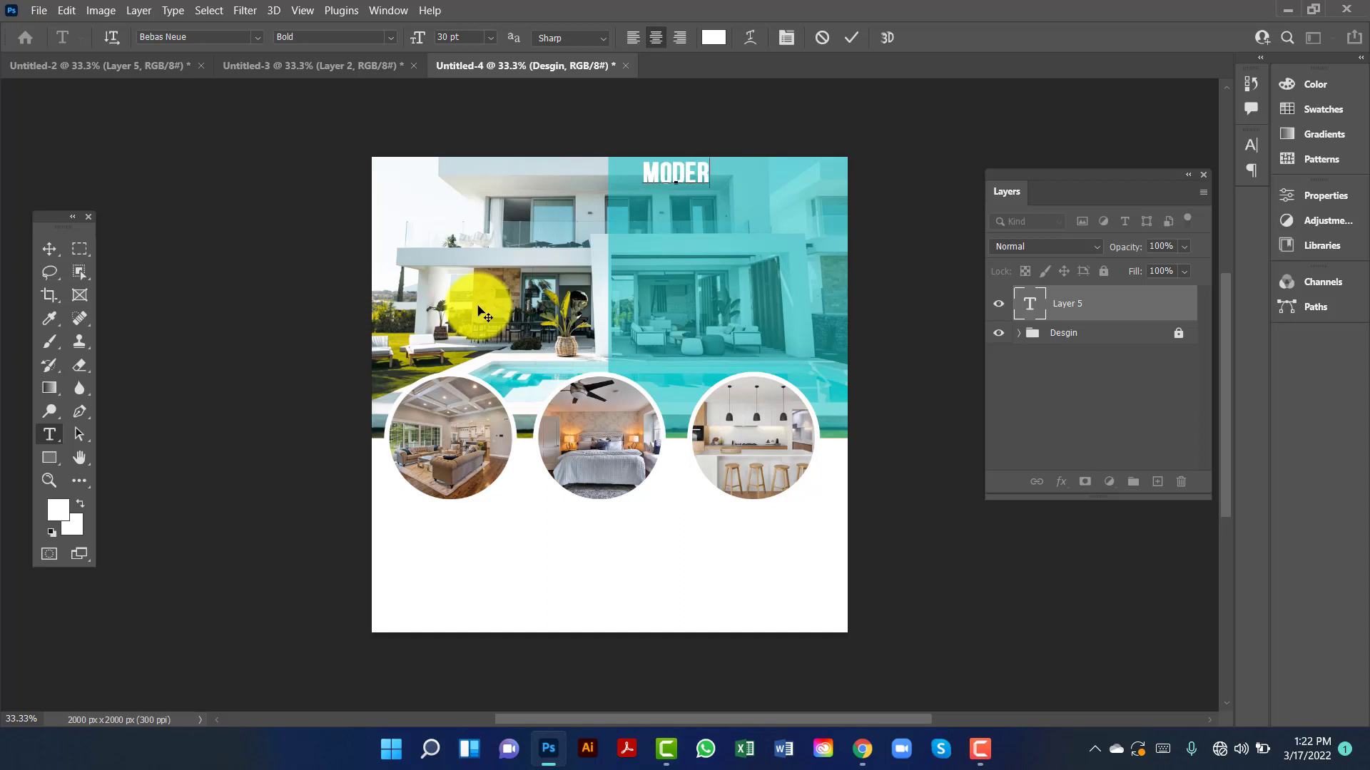
{"action": "type", "text": "N HOME"}
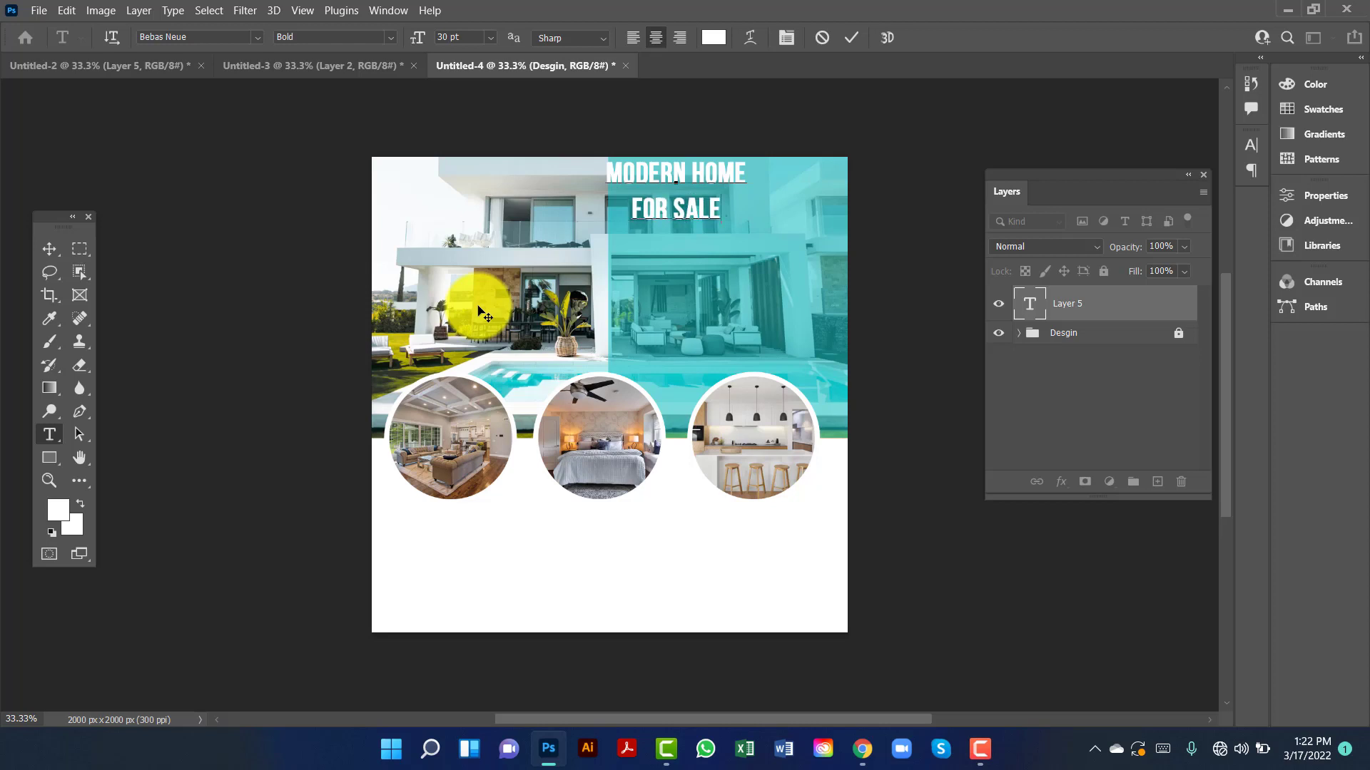
- Move the headline onto the teal panel and scale it up to about 133%
{"action": "left_click", "coordinate": [49, 248]}
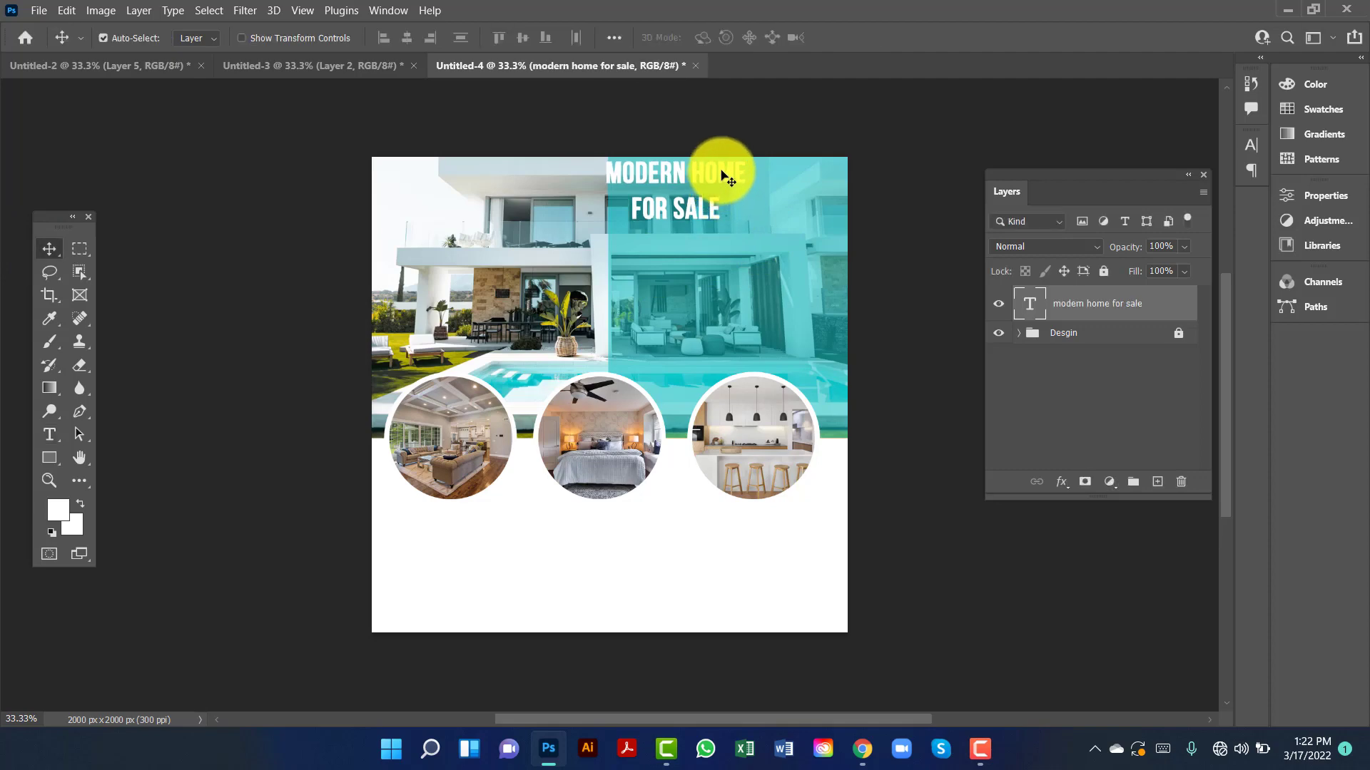
{"action": "left_click_drag", "start_coordinate": [722, 173], "coordinate": [751, 192]}
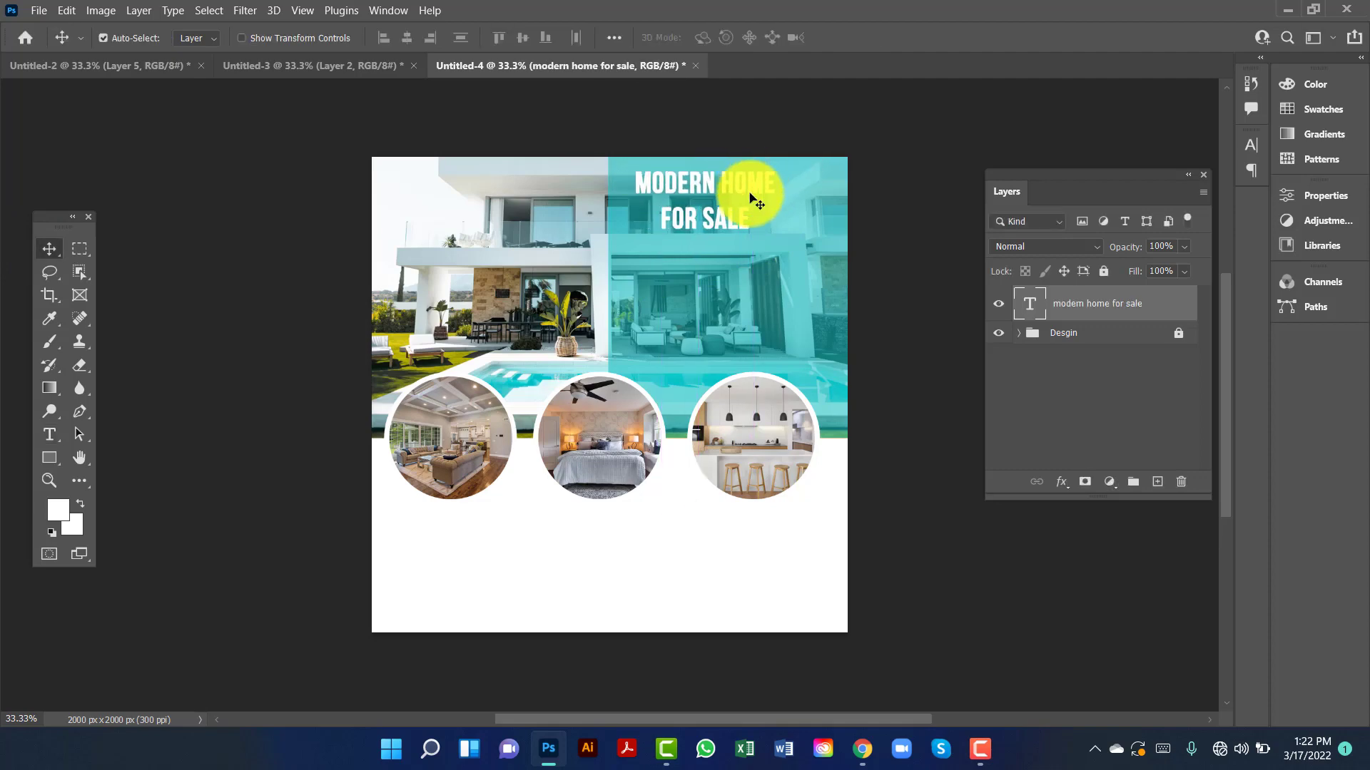
{"action": "key", "text": "ctrl+t"}
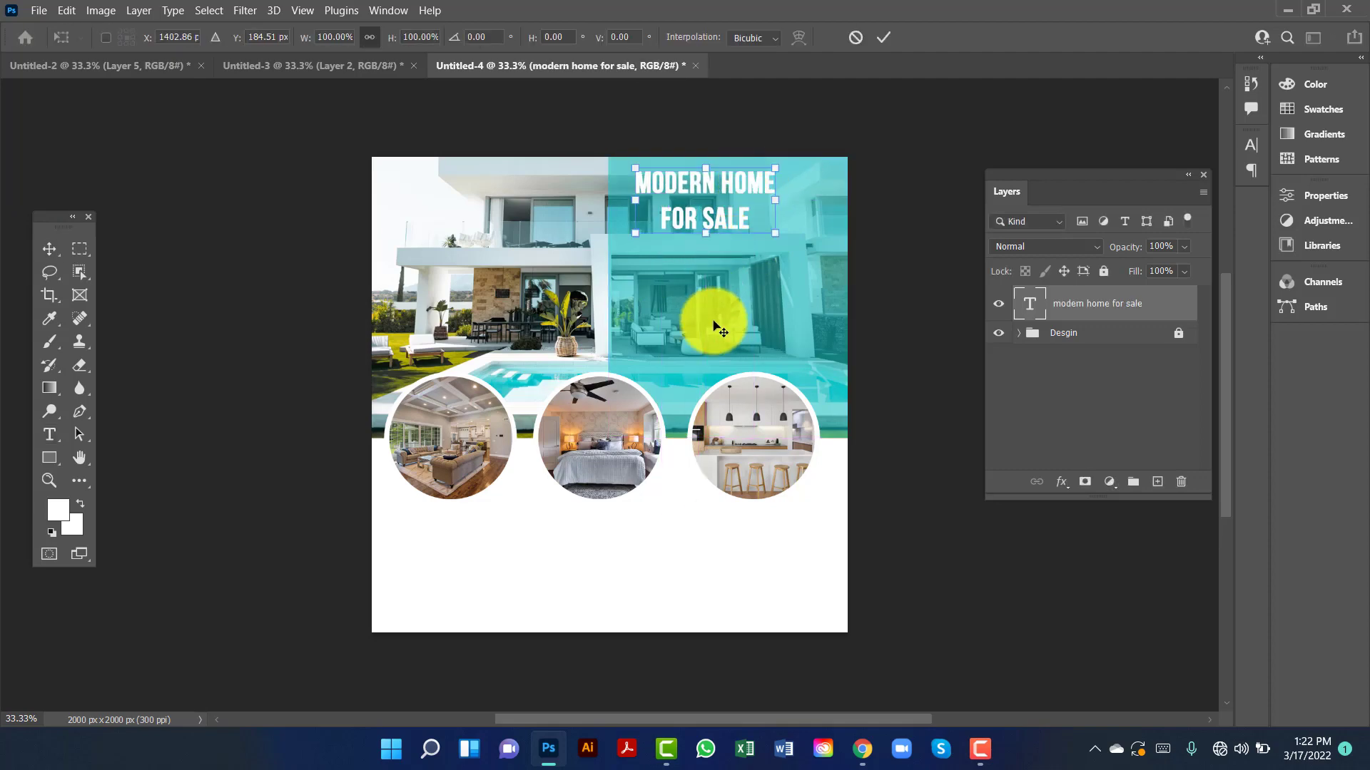
{"action": "left_click_drag", "start_coordinate": [778, 248], "coordinate": [817, 269]}
{"action": "mouse_move", "coordinate": [771, 191]}
{"action": "left_mouse_down"}
{"action": "mouse_move", "coordinate": [764, 174]}
{"action": "mouse_move", "coordinate": [772, 186]}
{"action": "left_mouse_up"}
{"action": "key", "text": "Return"}
- Fine-tune the headline's position so it sits centred at the top of the teal panel
{"action": "double_click", "coordinate": [772, 192]}
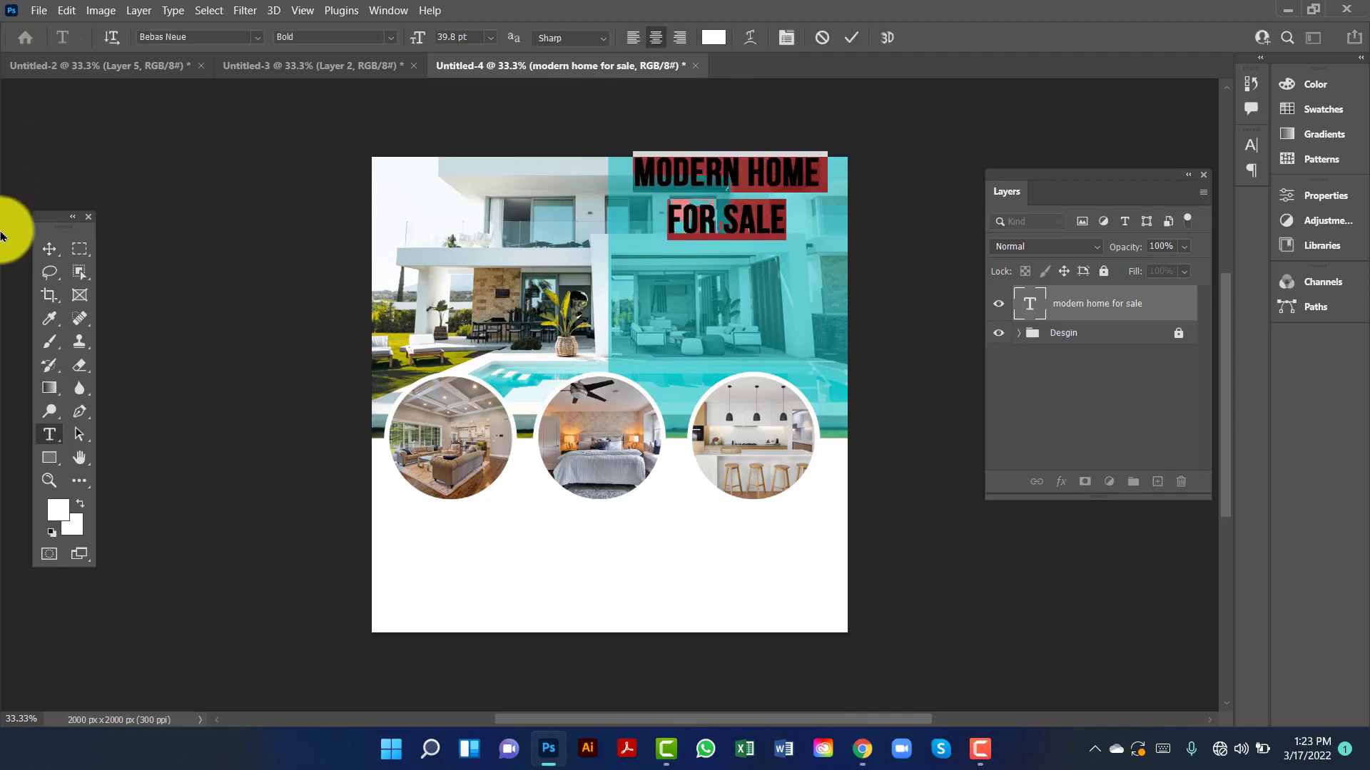
{"action": "left_click", "coordinate": [748, 243]}
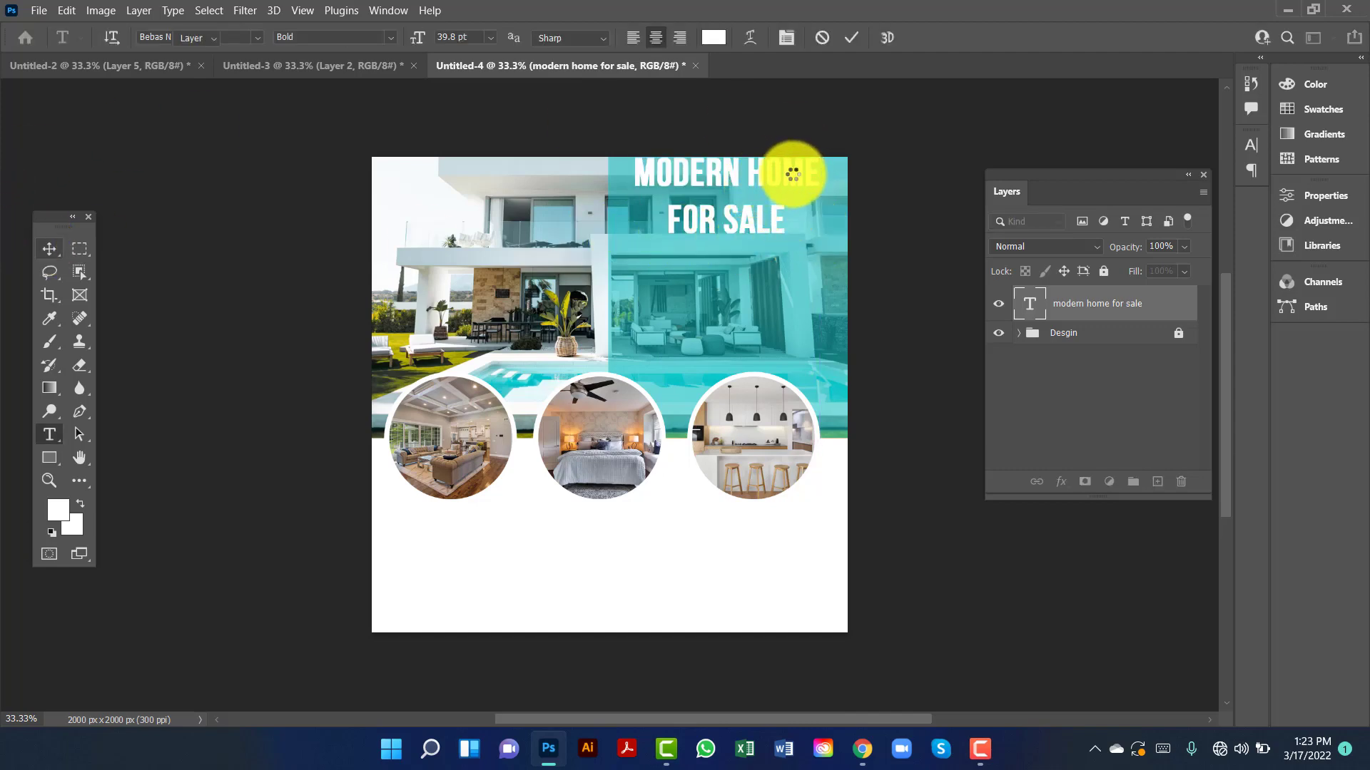
{"action": "key", "text": "ctrl+Return"}
{"action": "left_click_drag", "start_coordinate": [768, 175], "coordinate": [769, 182]}
{"action": "key", "text": "shift+Up"}
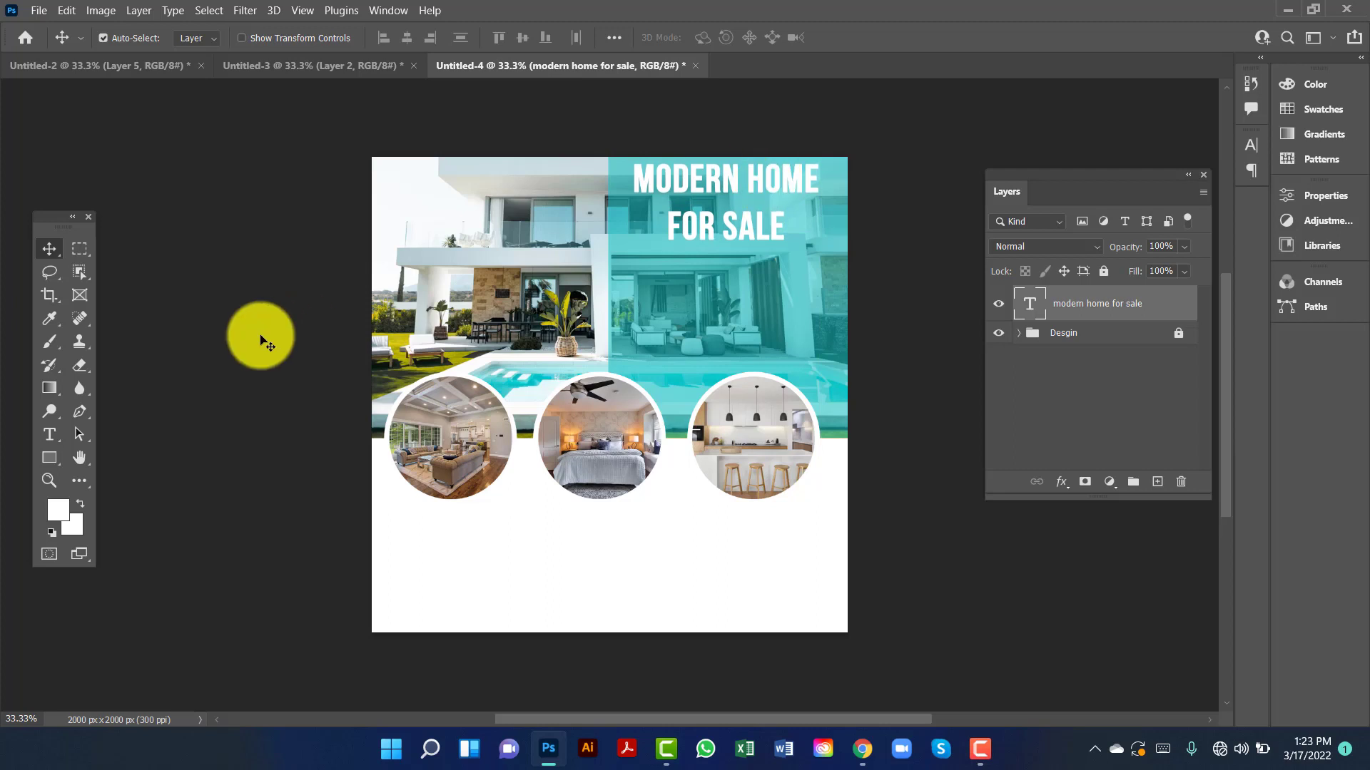
{"action": "left_click", "coordinate": [260, 336]}
- Draw Ellipse 2, a small white circle, below the headline near the teal panel's left edge
{"action": "left_click", "coordinate": [47, 458]}
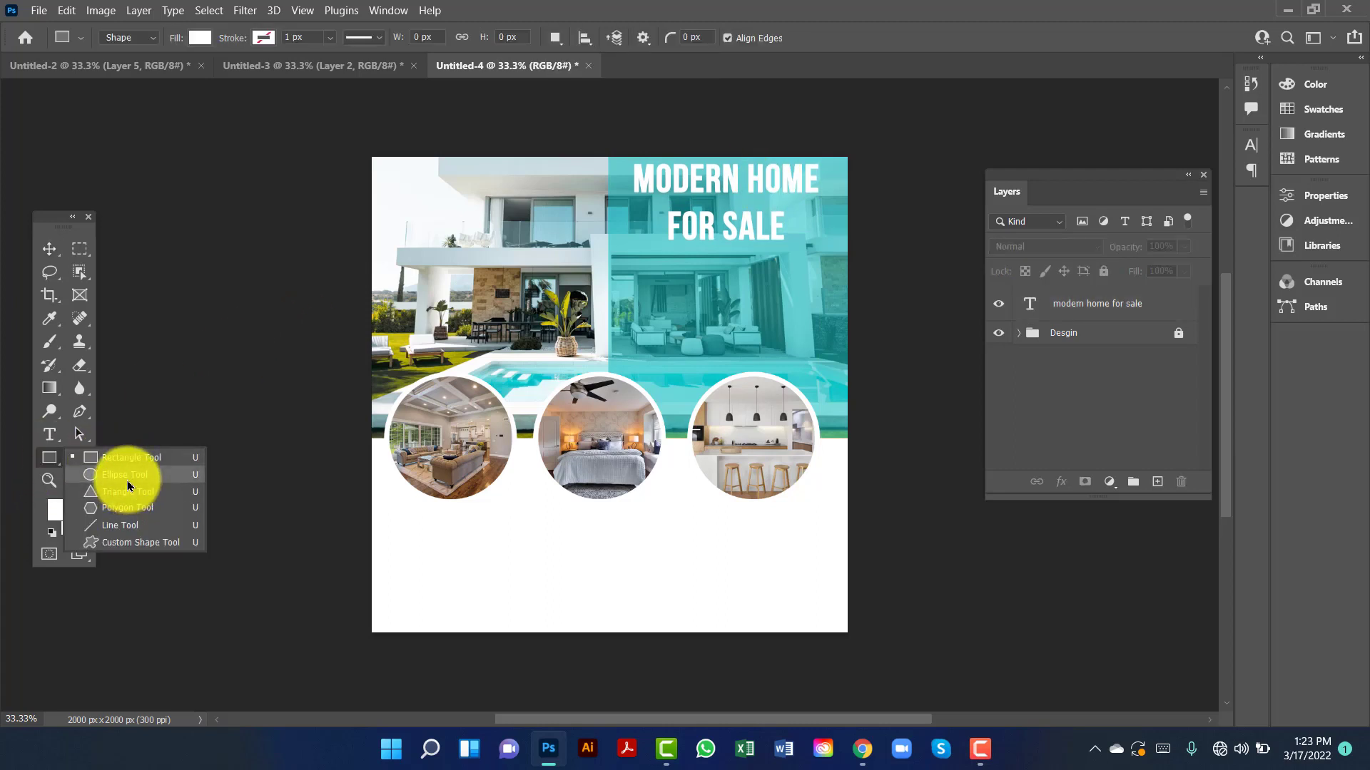
{"action": "left_click", "coordinate": [123, 474]}
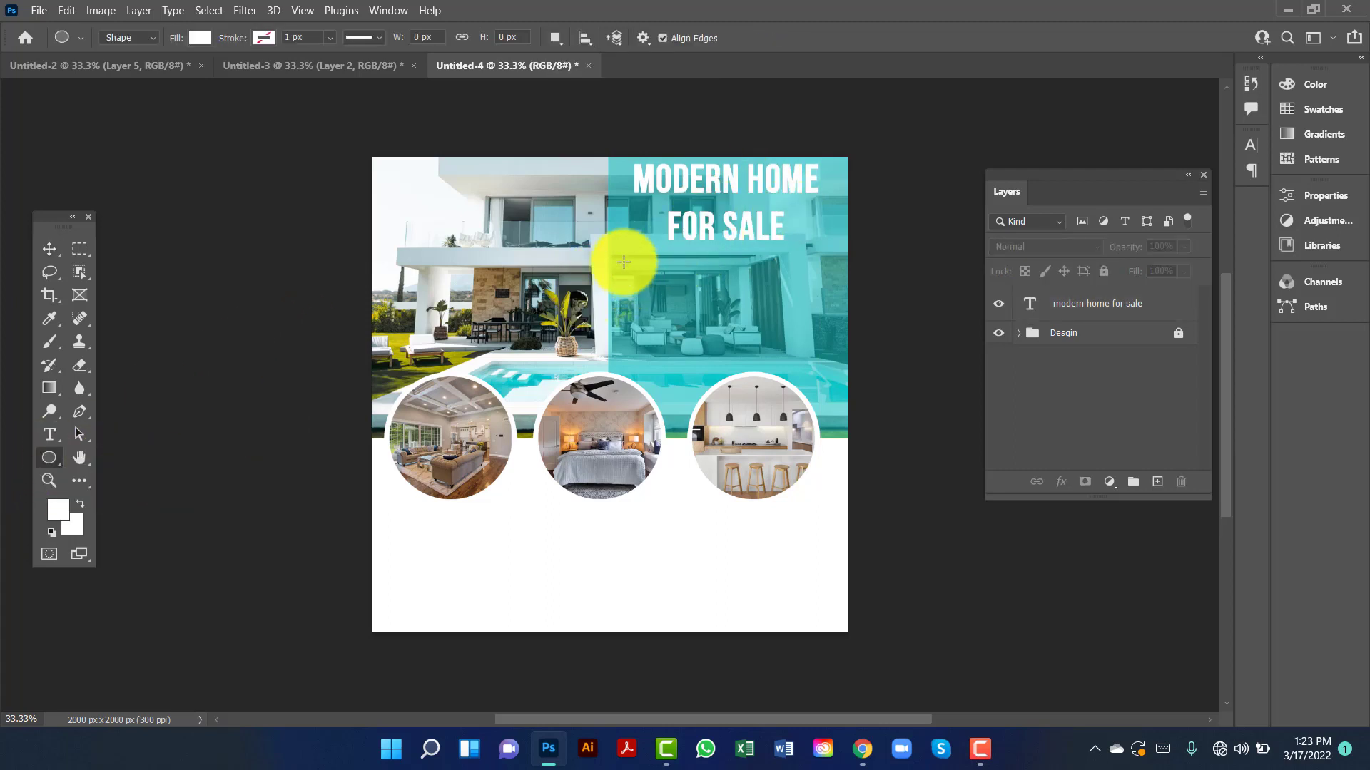
{"action": "mouse_move", "coordinate": [624, 261]}
{"action": "left_mouse_down"}
{"action": "mouse_move", "coordinate": [645, 282]}
{"action": "mouse_move", "coordinate": [632, 269]}
{"action": "left_mouse_up"}
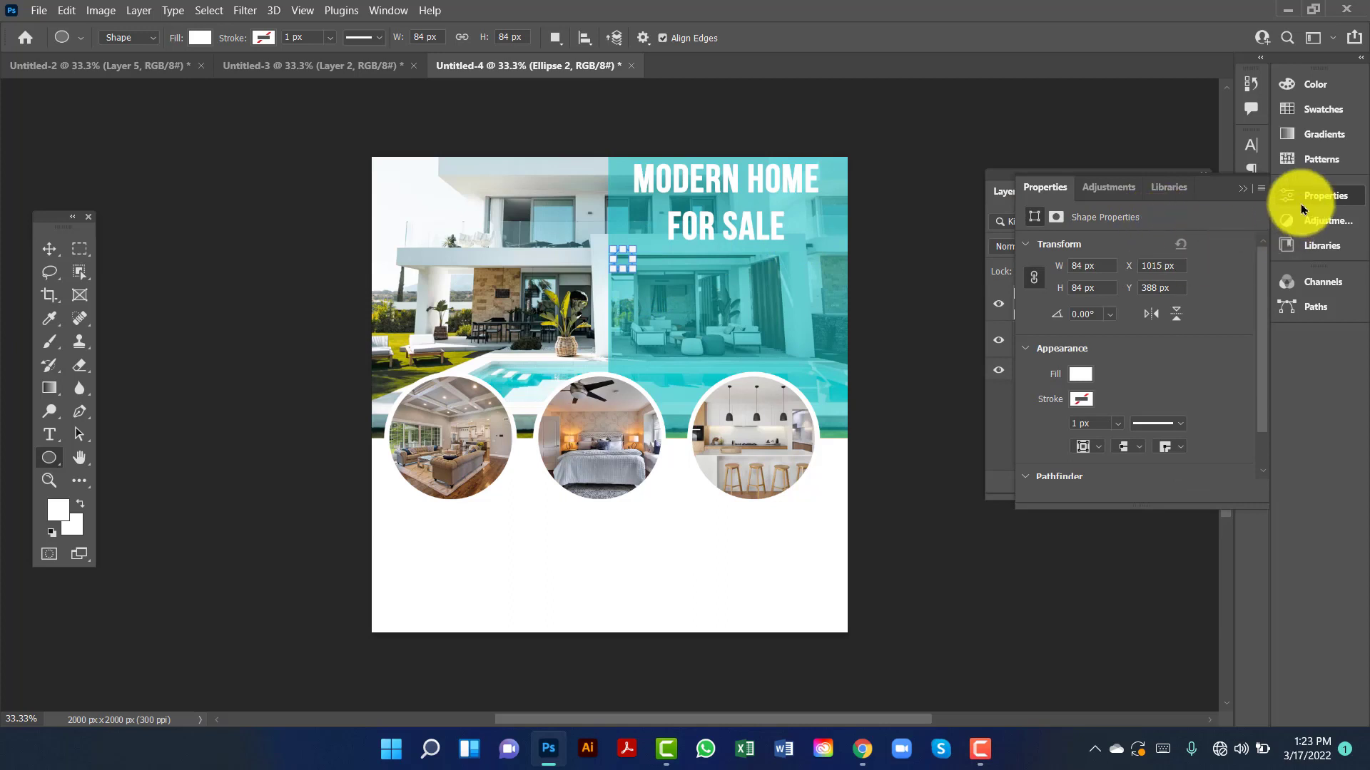
{"action": "left_click", "coordinate": [1242, 188]}
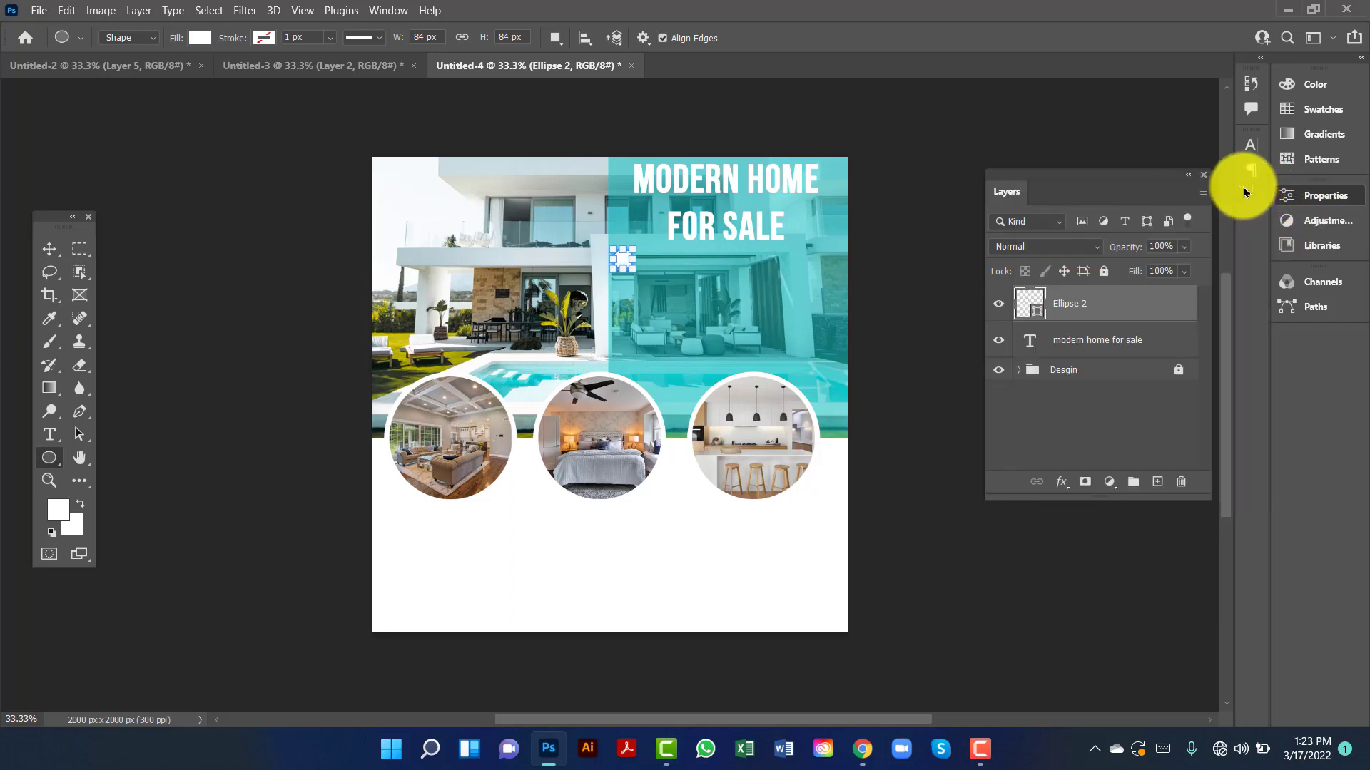
{"action": "left_click", "coordinate": [49, 248]}
{"action": "left_click", "coordinate": [648, 257]}
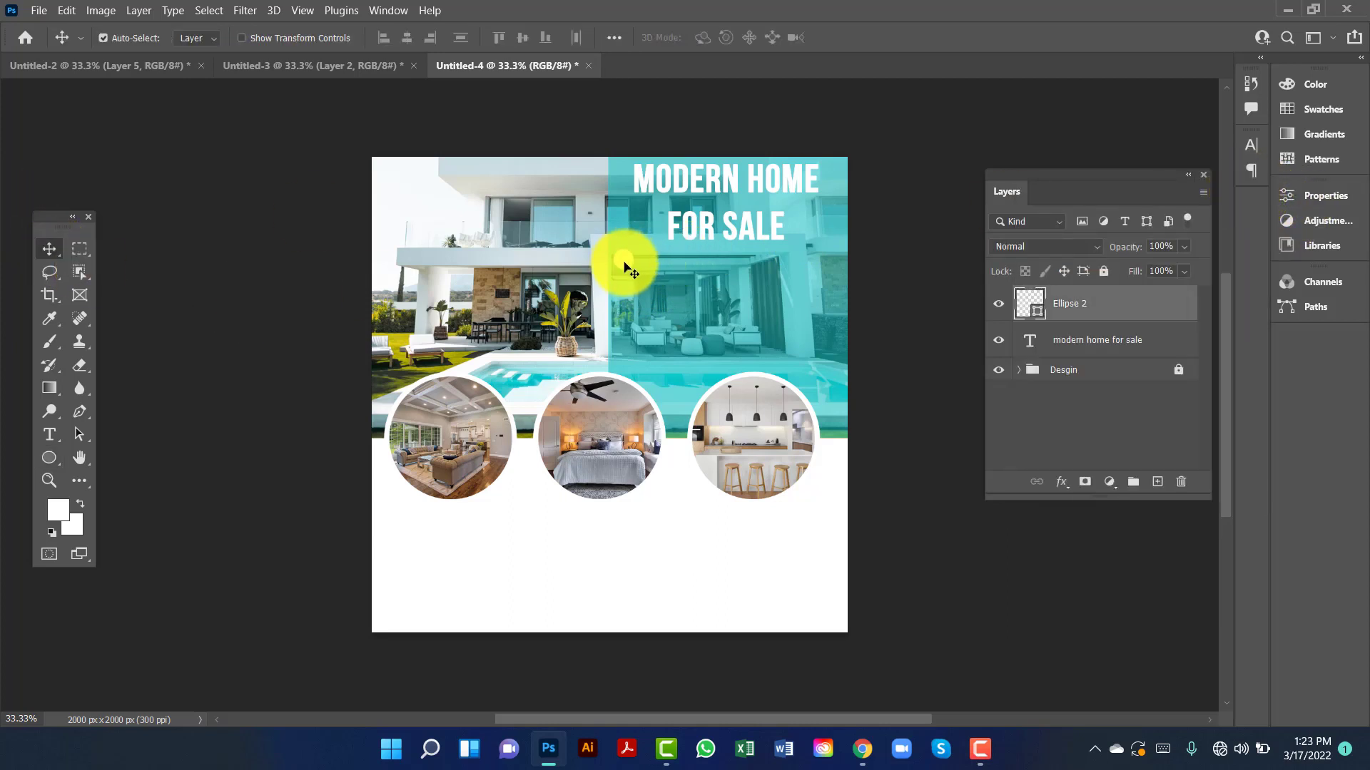
{"action": "left_click_drag", "start_coordinate": [623, 265], "coordinate": [623, 267]}
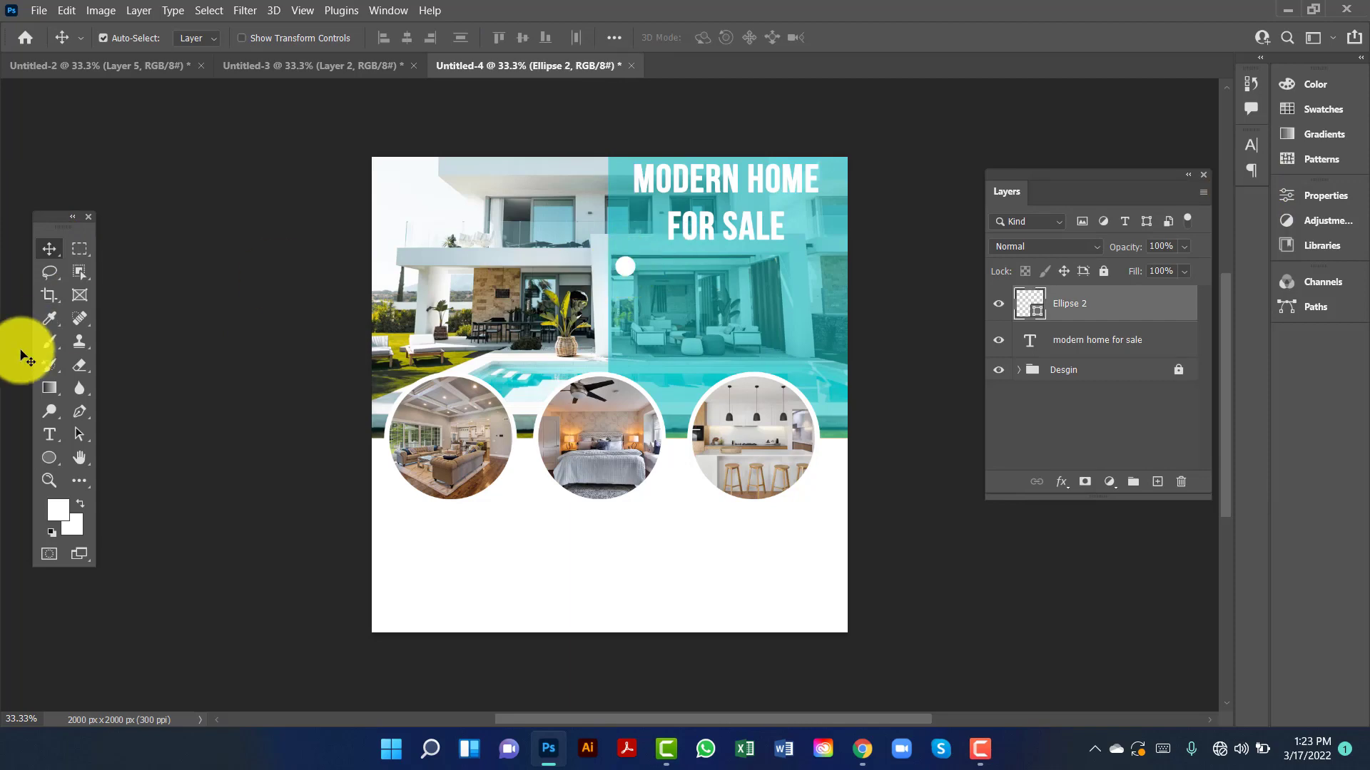
- Add a left-aligned text line reading 5 BEDROOMS beside the white dot
{"action": "left_click", "coordinate": [48, 434]}
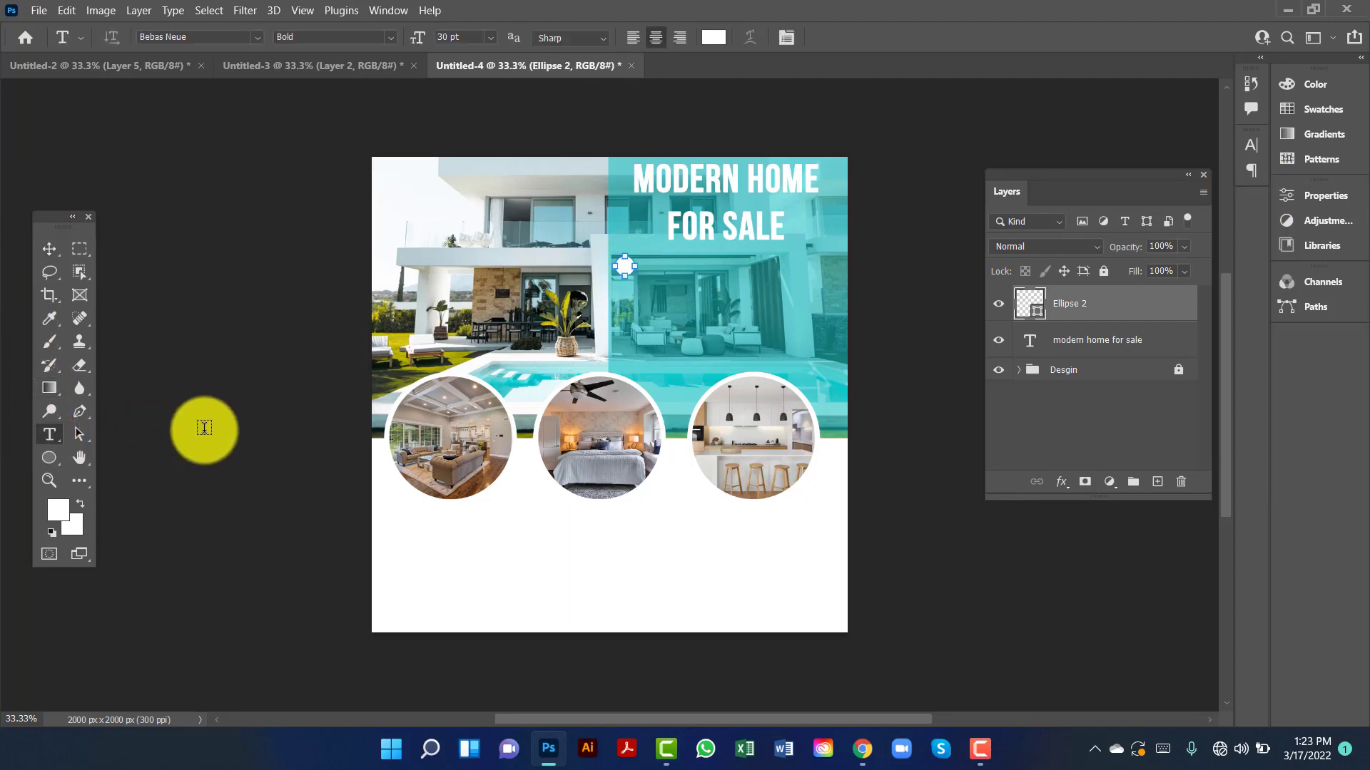
{"action": "left_click", "coordinate": [655, 268]}
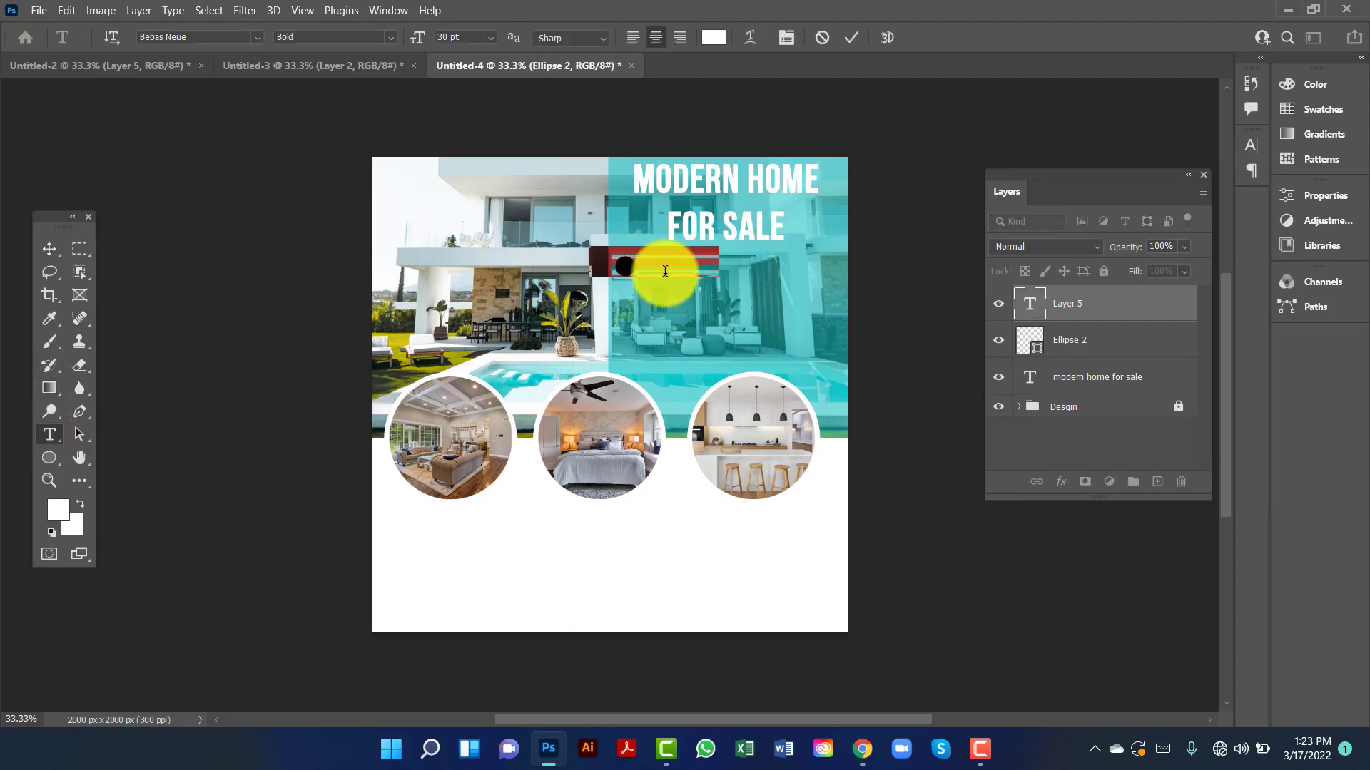
{"action": "left_click", "coordinate": [634, 37]}
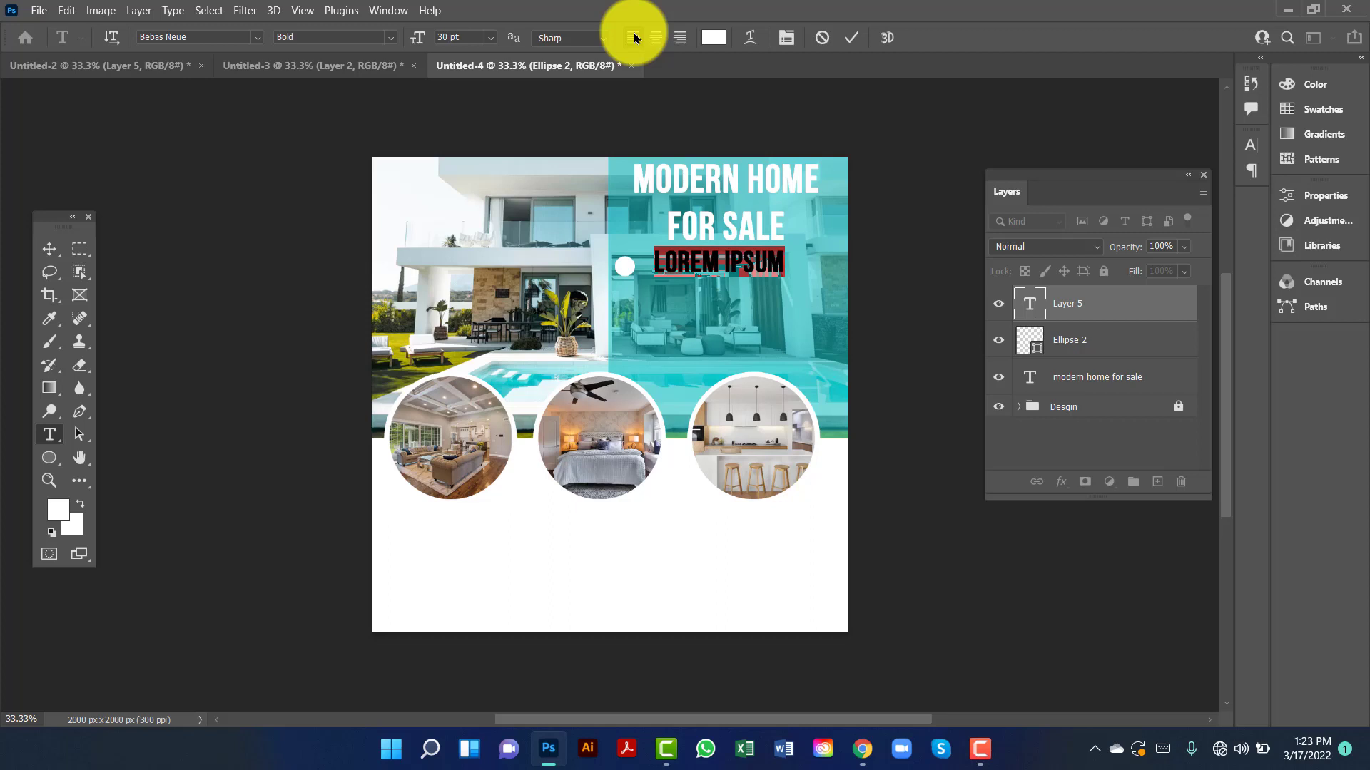
{"action": "type", "text": "5 B"}
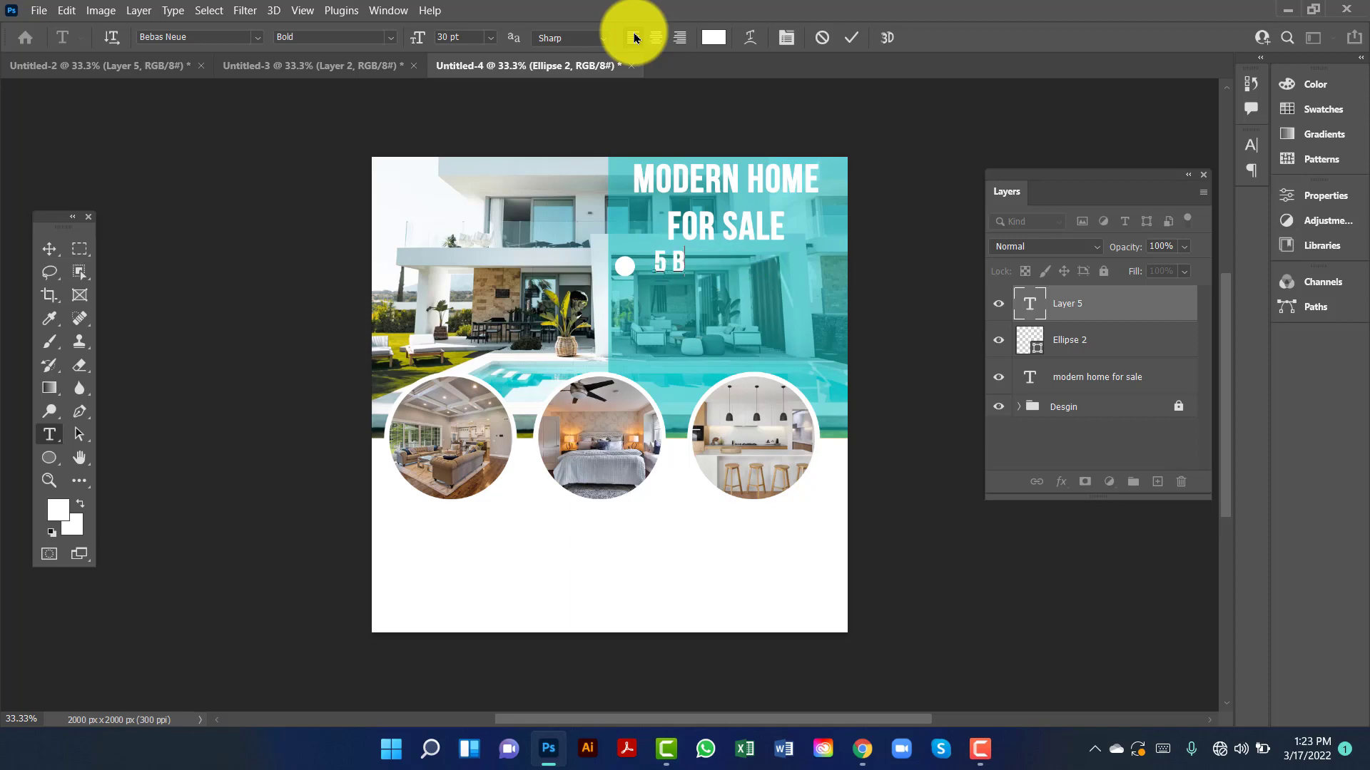
{"action": "type", "text": "S"}
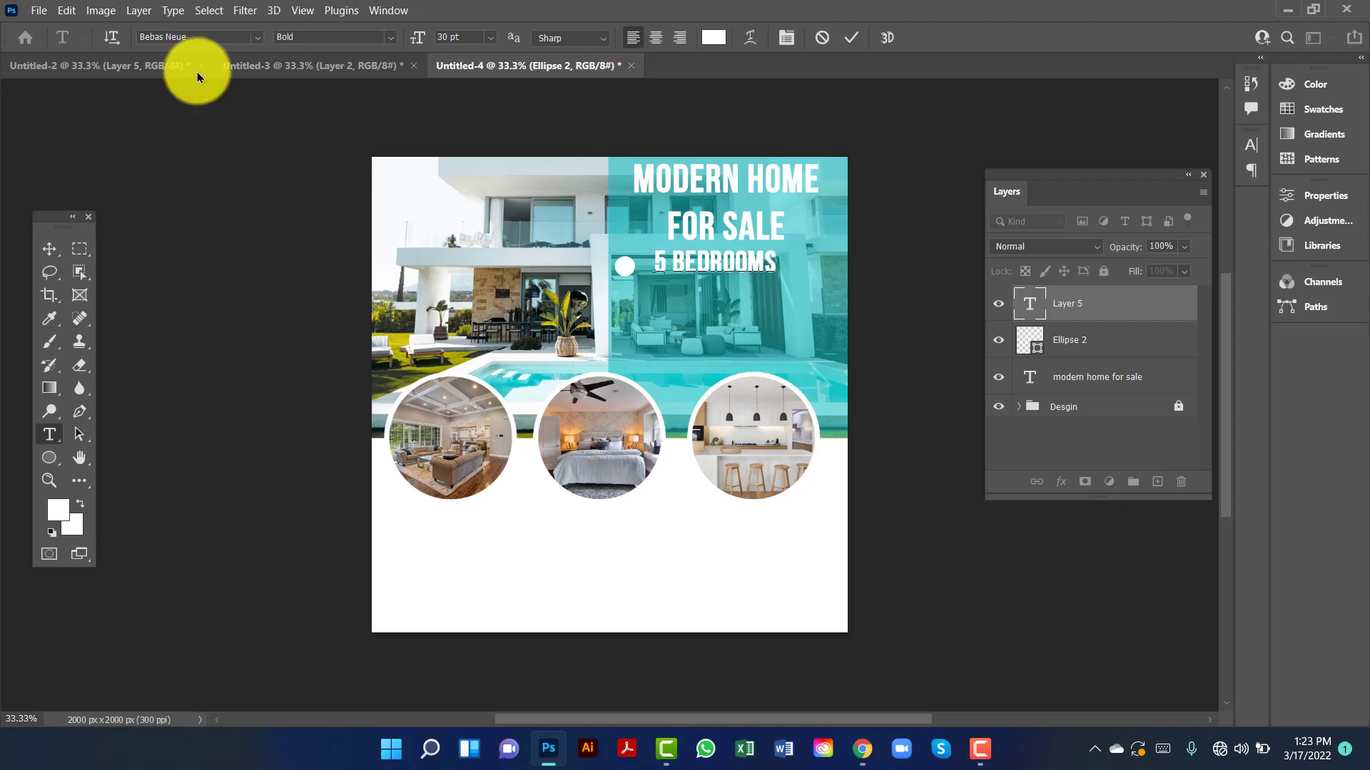
{"action": "left_click", "coordinate": [49, 249]}
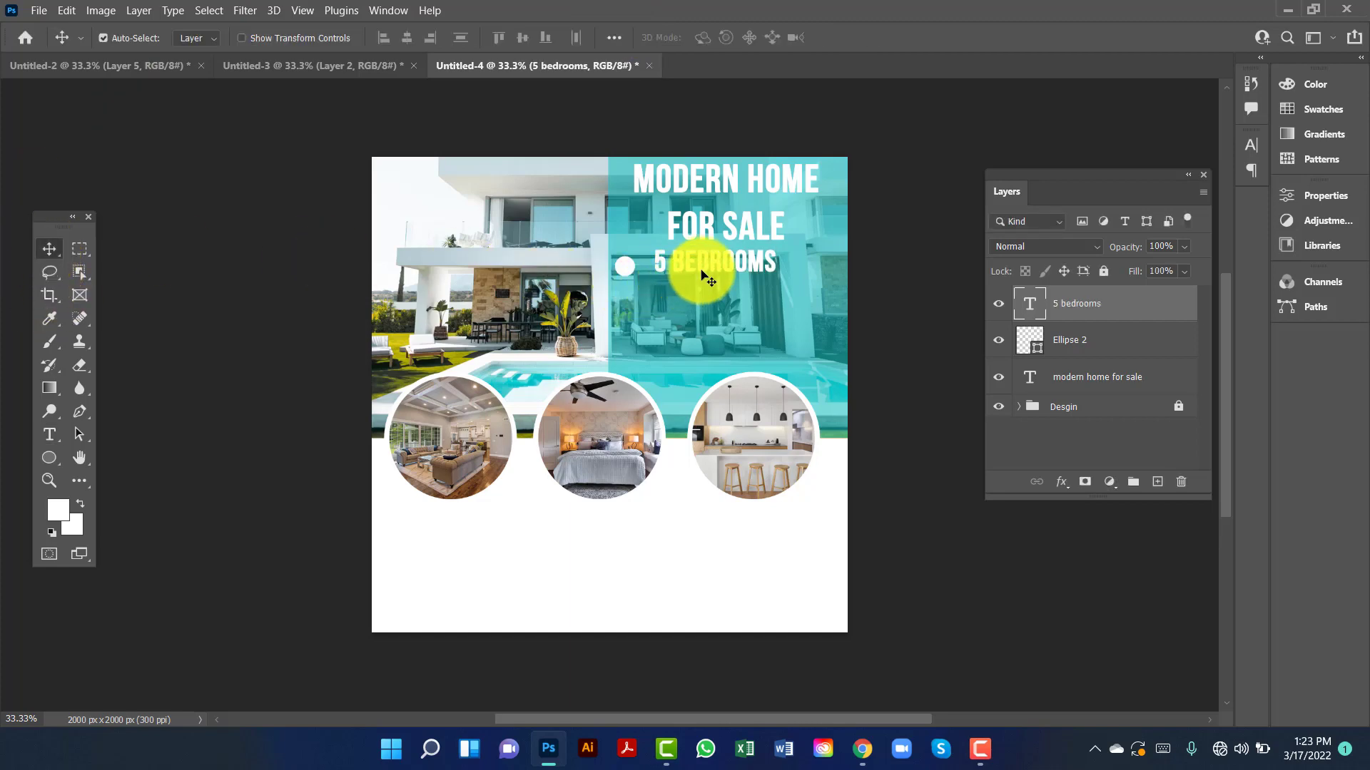
- Nudge the 5 BEDROOMS text lower and scale it down to about 89%
{"action": "left_click_drag", "start_coordinate": [700, 271], "coordinate": [696, 276]}
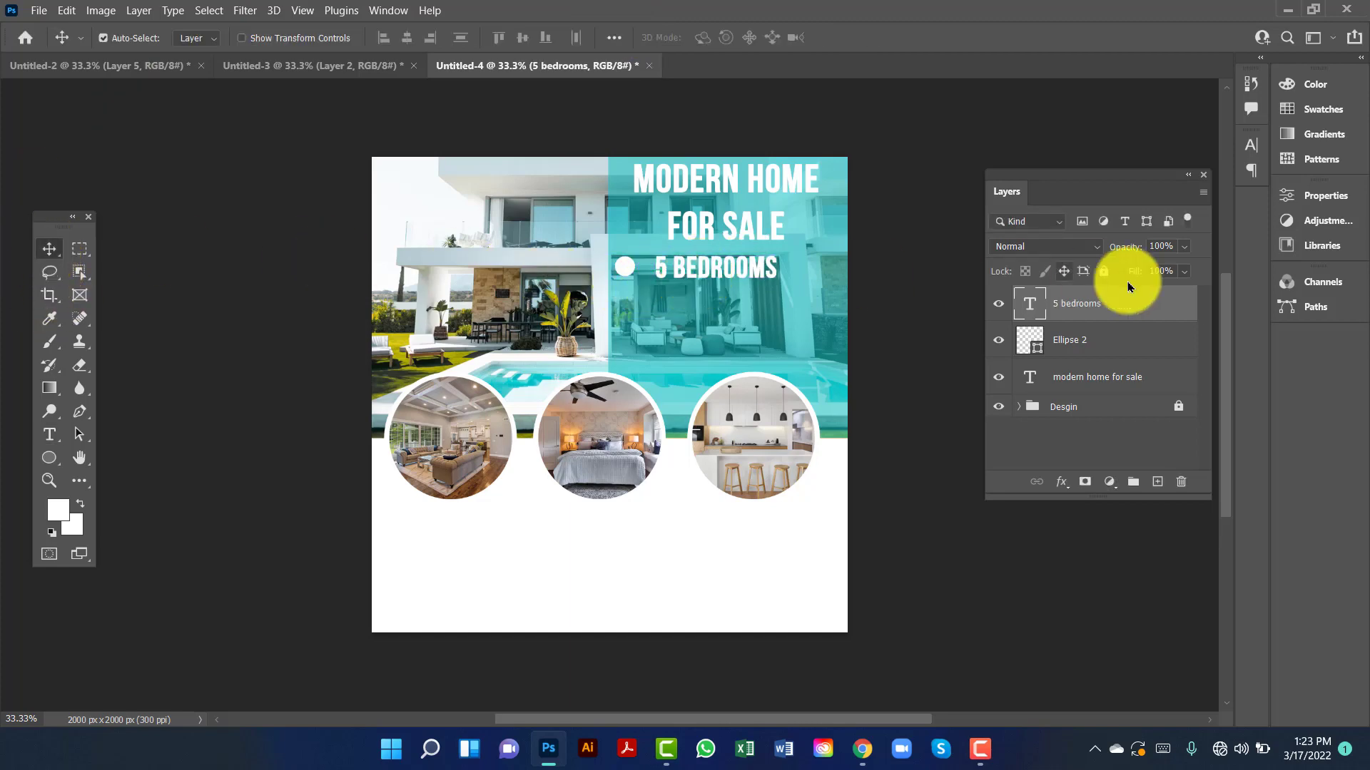
{"action": "key", "text": "ctrl+t"}
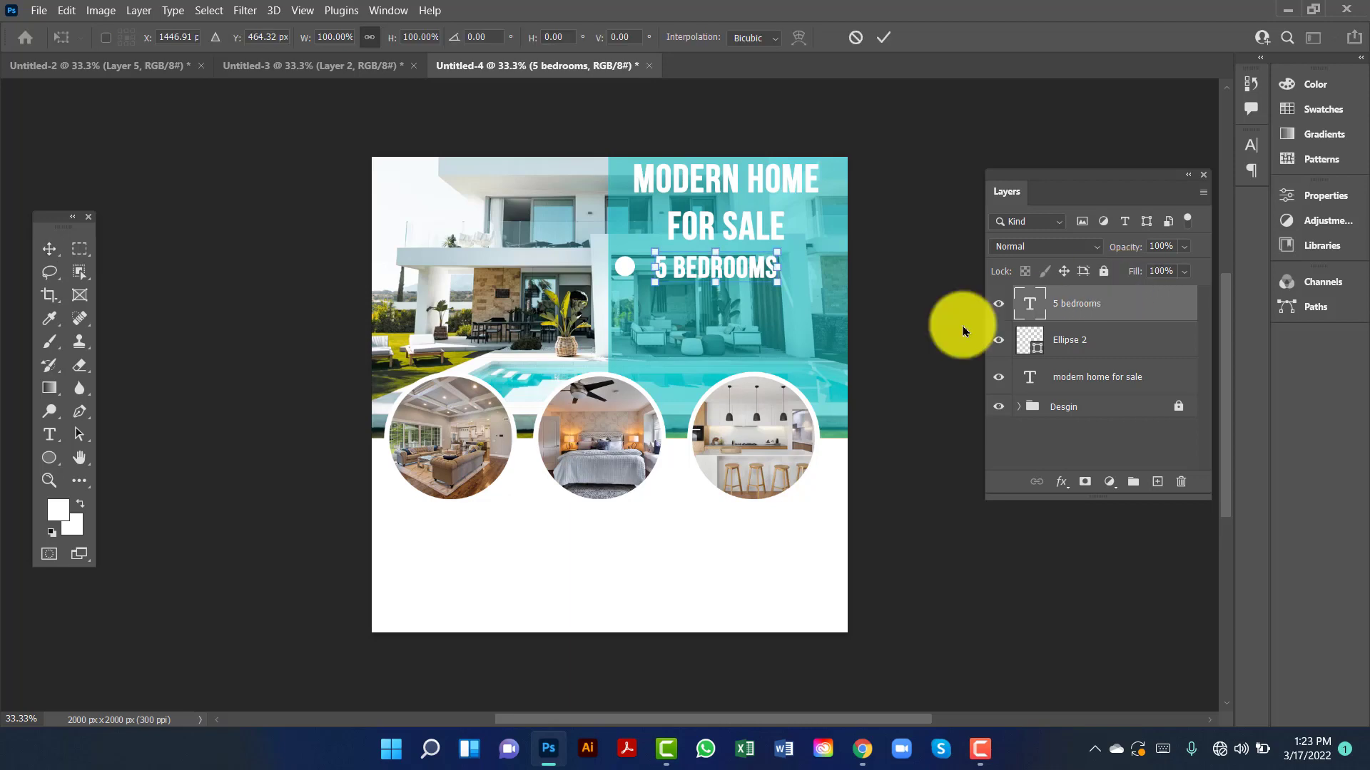
{"action": "left_click_drag", "start_coordinate": [778, 283], "coordinate": [742, 269]}
{"action": "key", "text": "Return"}
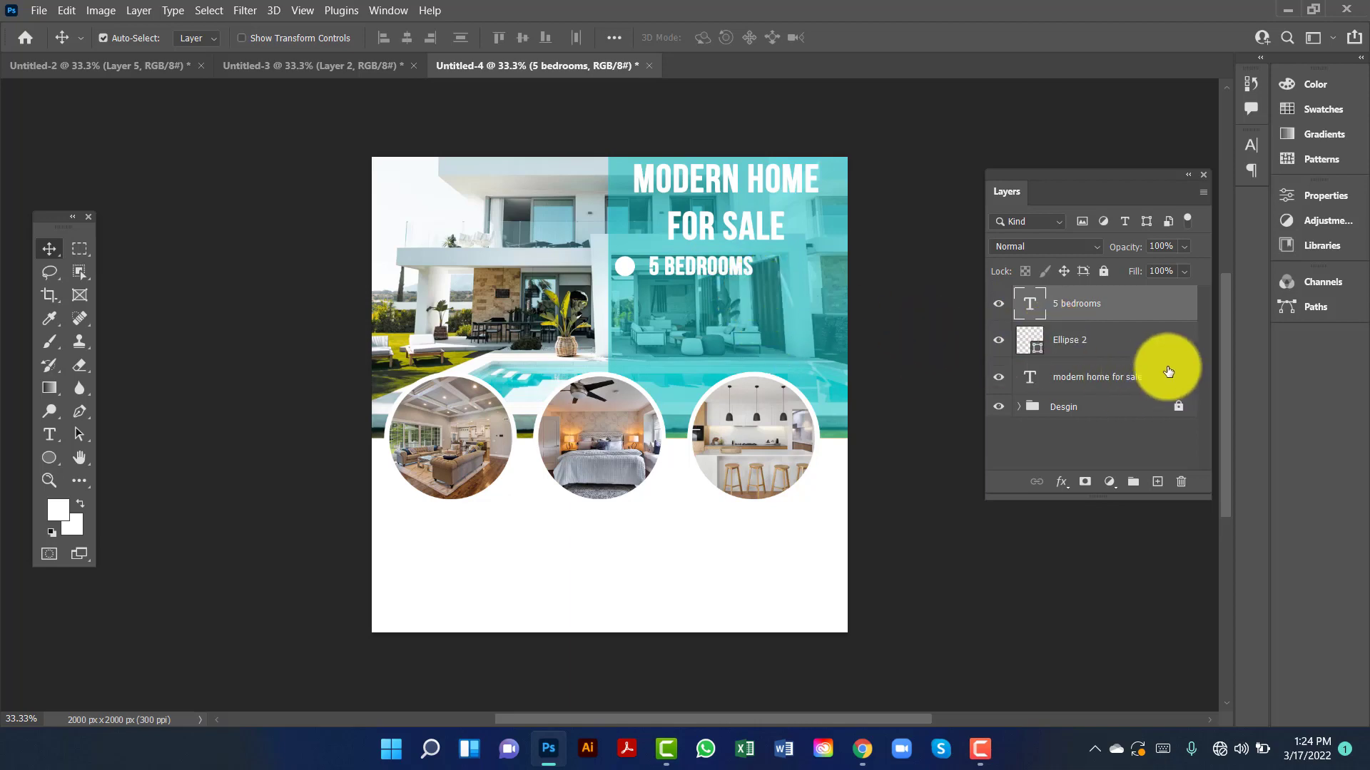
- Select Ellipse 2 with the 5 BEDROOMS text and Alt-drag two copies of the row downward
{"action": "left_click", "coordinate": [1122, 343], "text": "ctrl"}
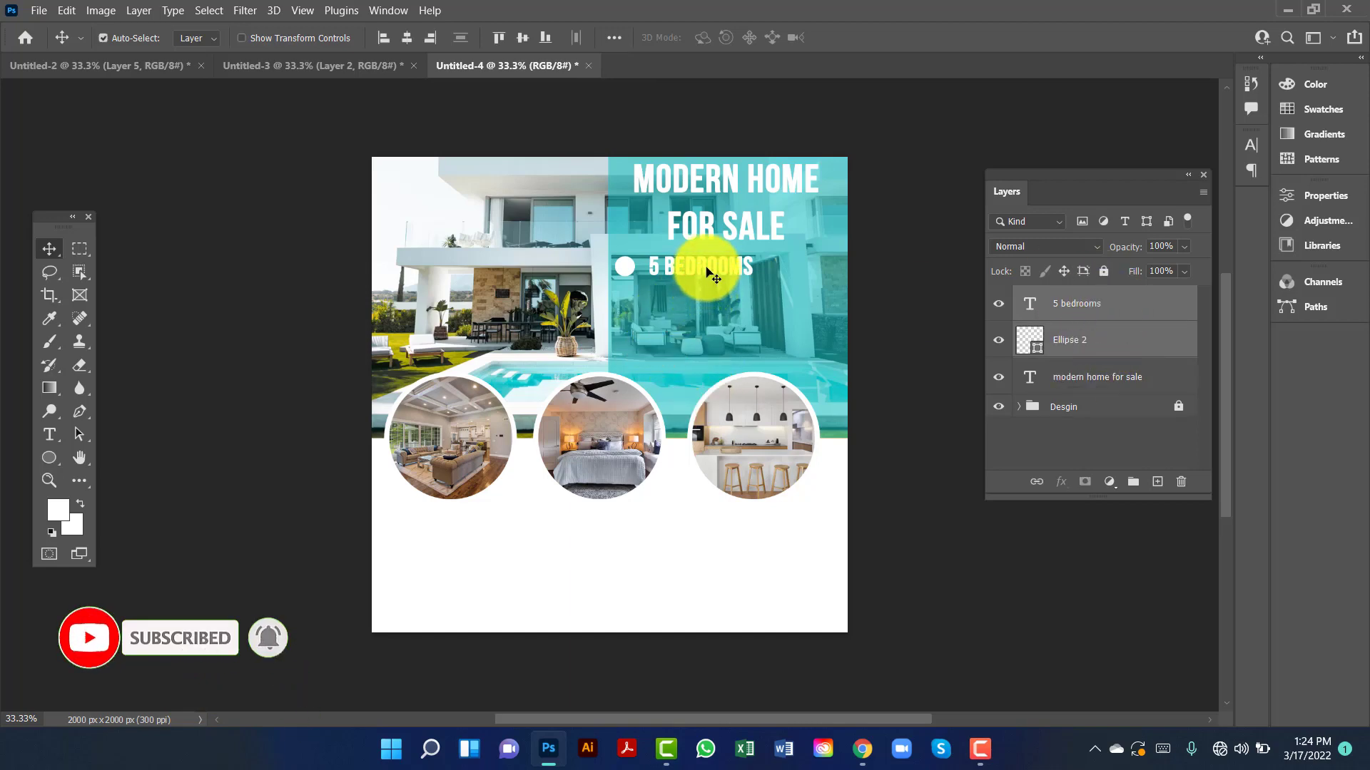
{"action": "left_click_drag", "start_coordinate": [697, 268], "coordinate": [695, 297]}
{"action": "left_click_drag", "start_coordinate": [695, 297], "coordinate": [692, 335]}
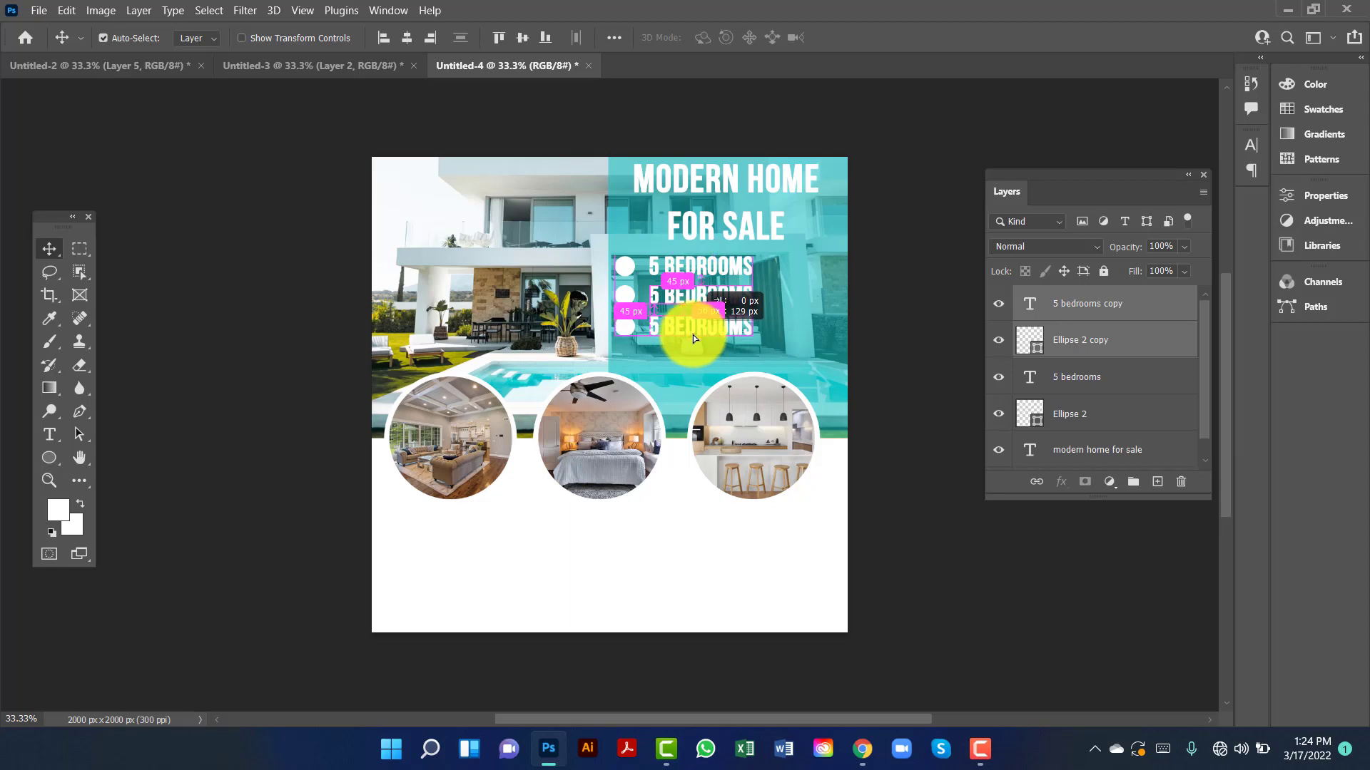
{"action": "left_click_drag", "start_coordinate": [692, 335], "coordinate": [692, 335]}
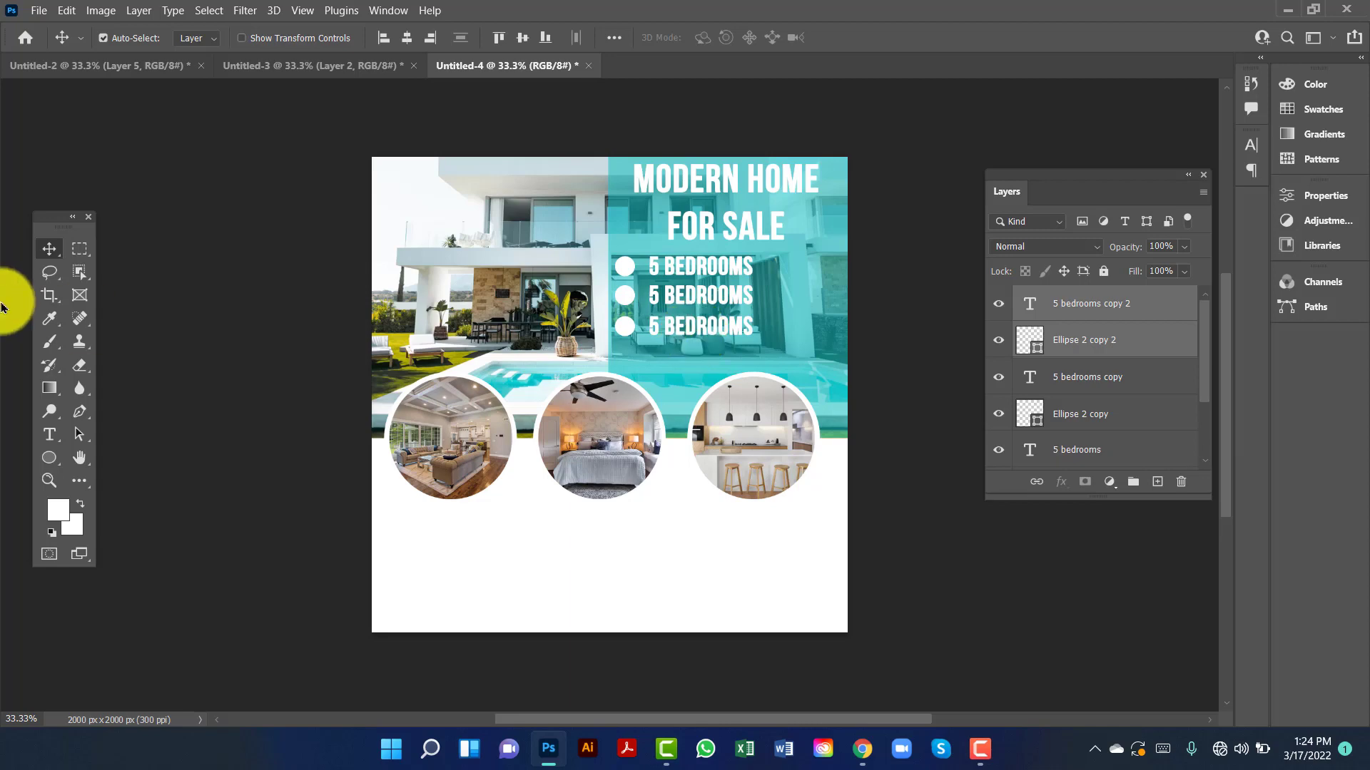
- Retype the second bullet as LIVING ROOM and the third as 3 BATHROOMS
{"action": "left_click", "coordinate": [51, 437]}
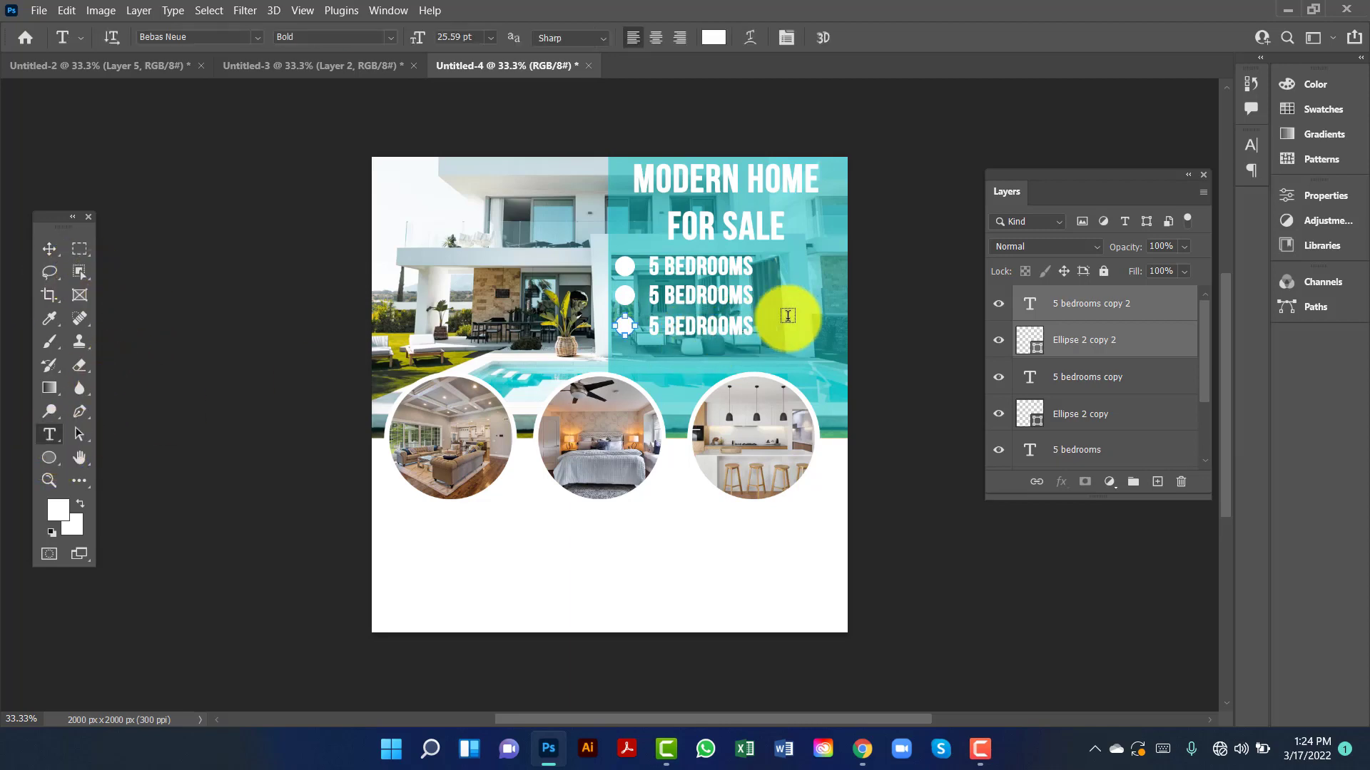
{"action": "left_click_drag", "start_coordinate": [753, 298], "coordinate": [592, 298]}
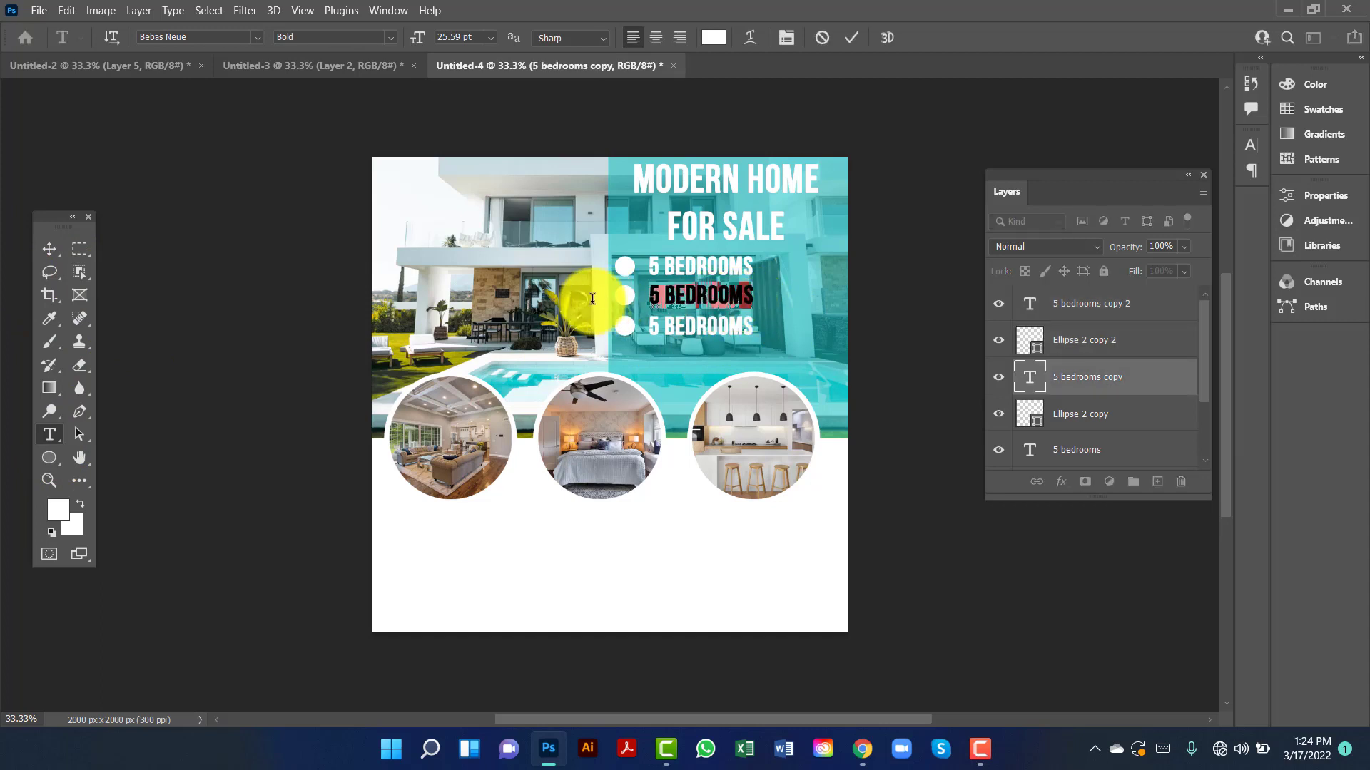
{"action": "type", "text": "L"}
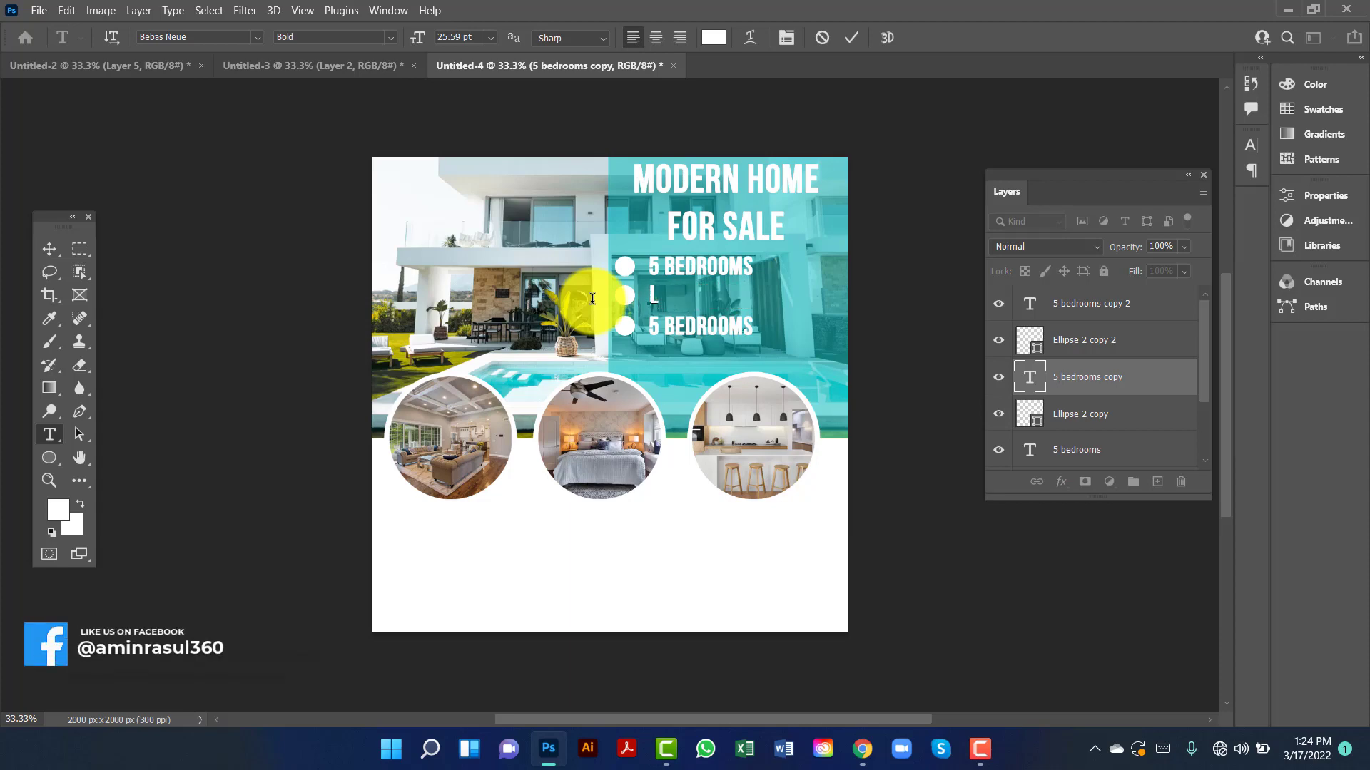
{"action": "type", "text": "IVING ROOM"}
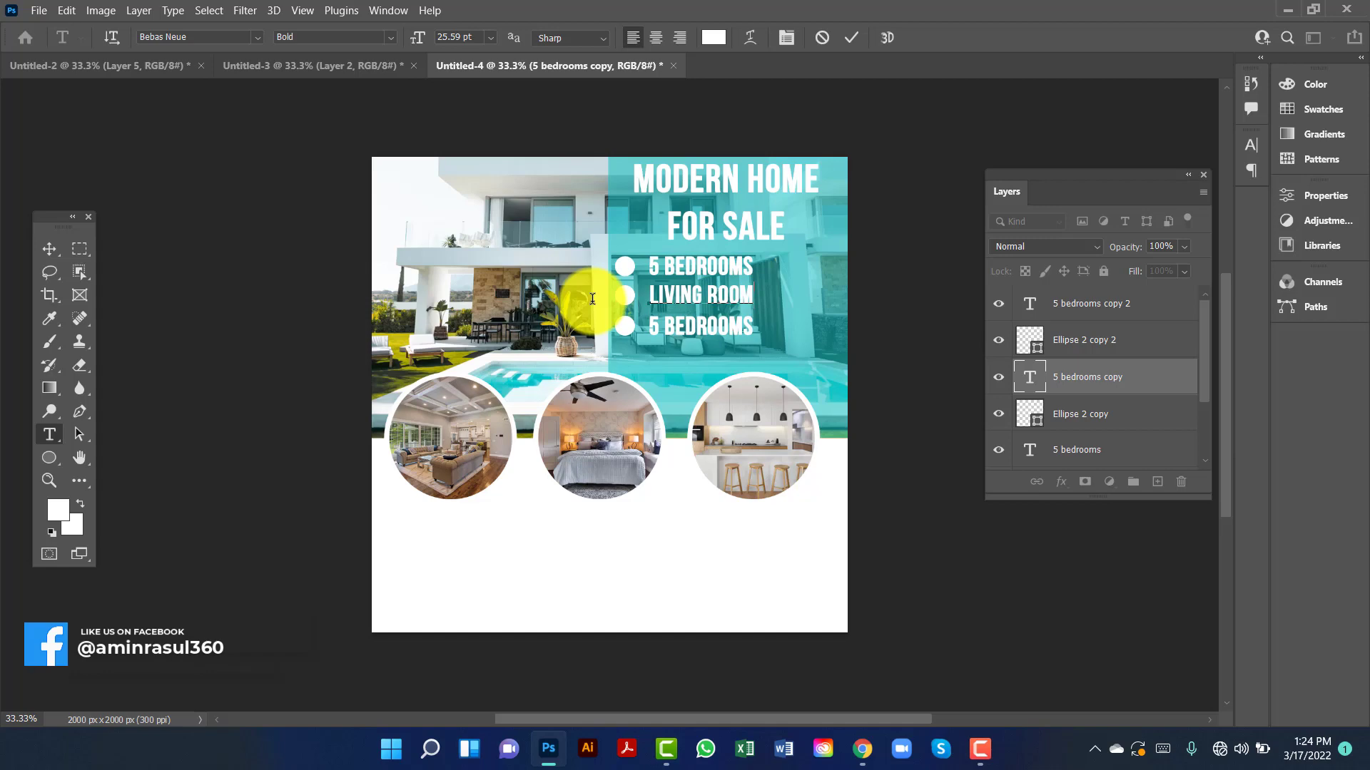
{"action": "left_click", "coordinate": [1029, 306]}
{"action": "double_click", "coordinate": [1030, 306]}
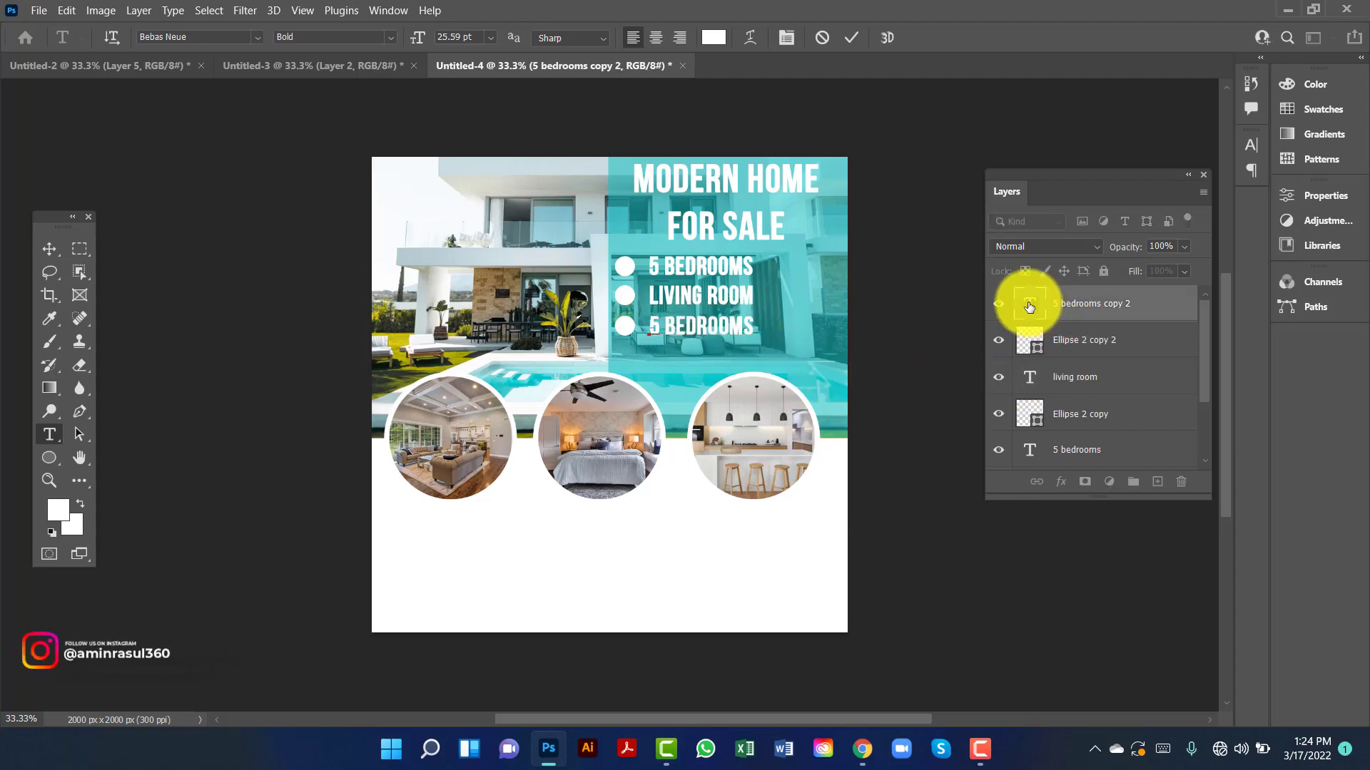
{"action": "type", "text": "3 BATHROOMS"}
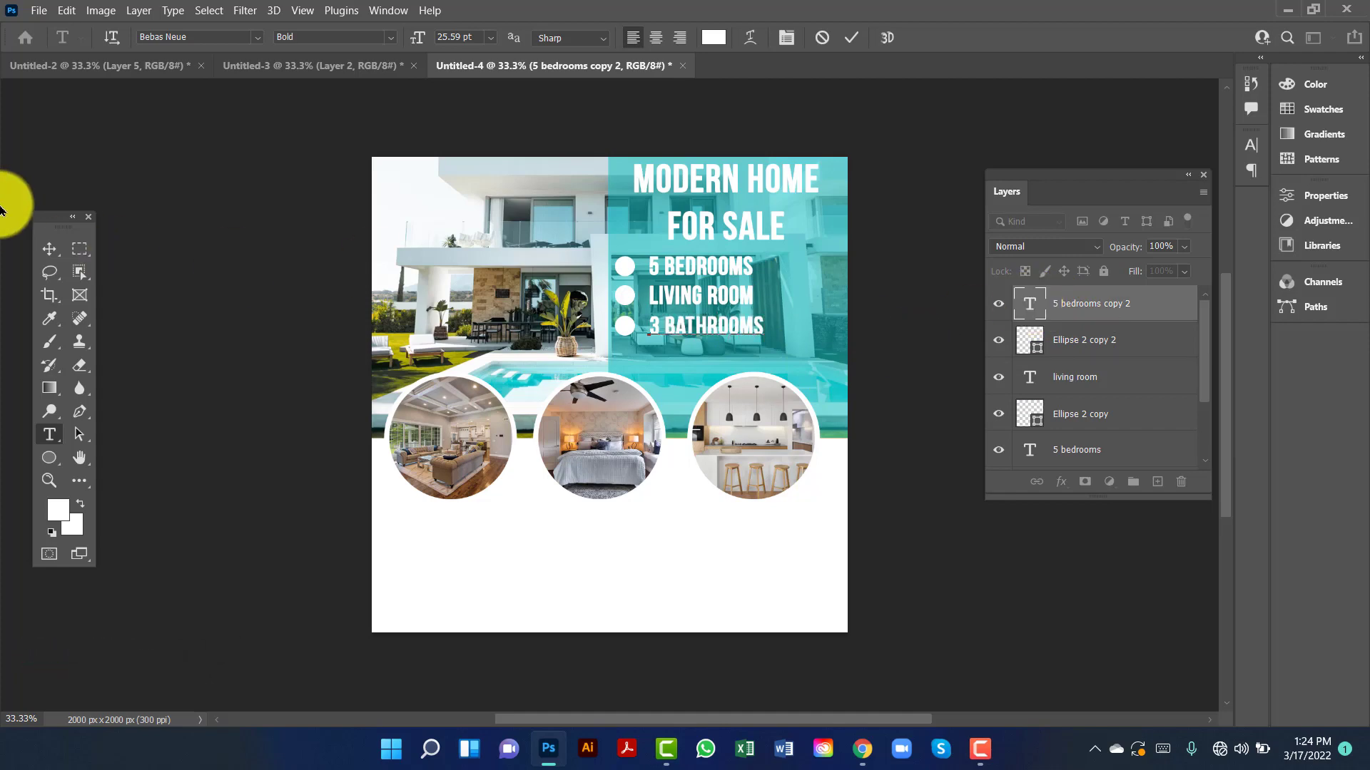
{"action": "left_click", "coordinate": [45, 254]}
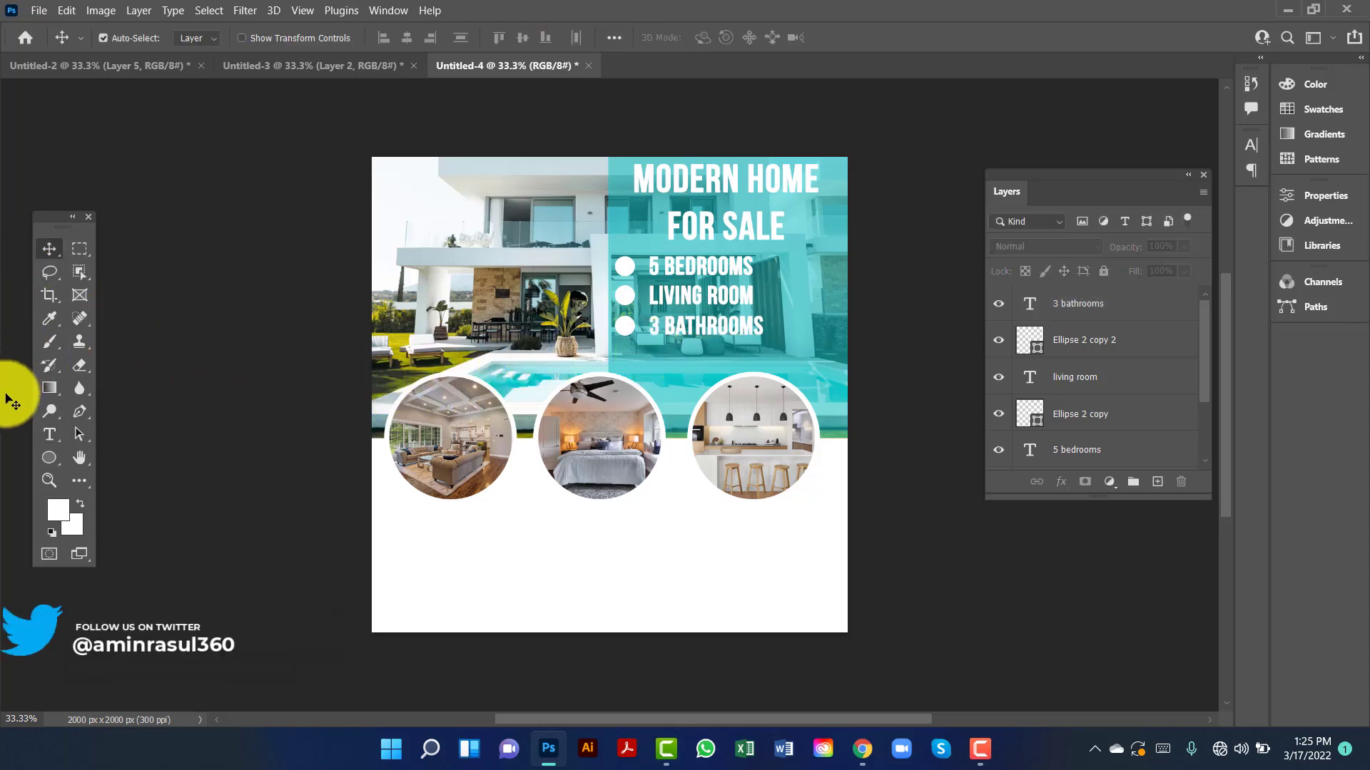
- Draw a rectangle across the bottom of the post with the Rectangle Tool
{"action": "left_click", "coordinate": [48, 466]}
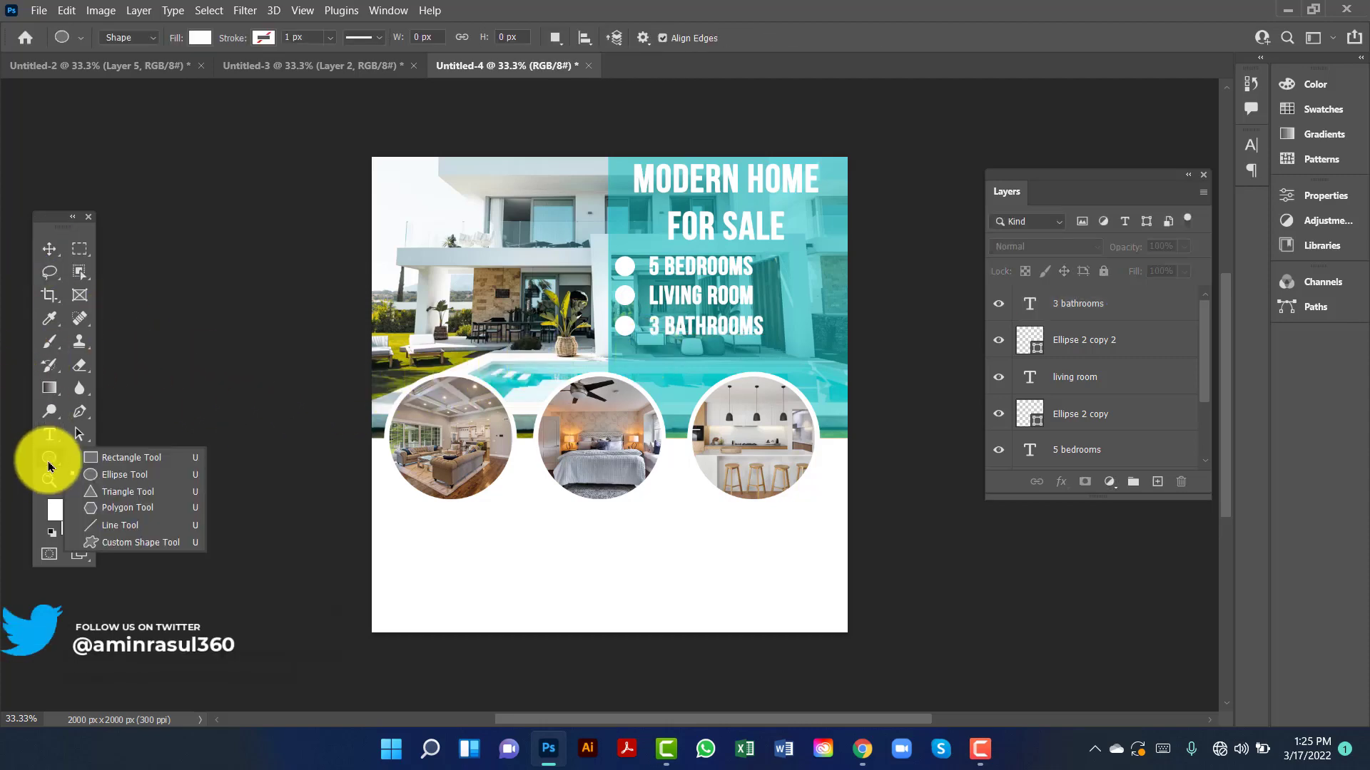
{"action": "left_click", "coordinate": [42, 250]}
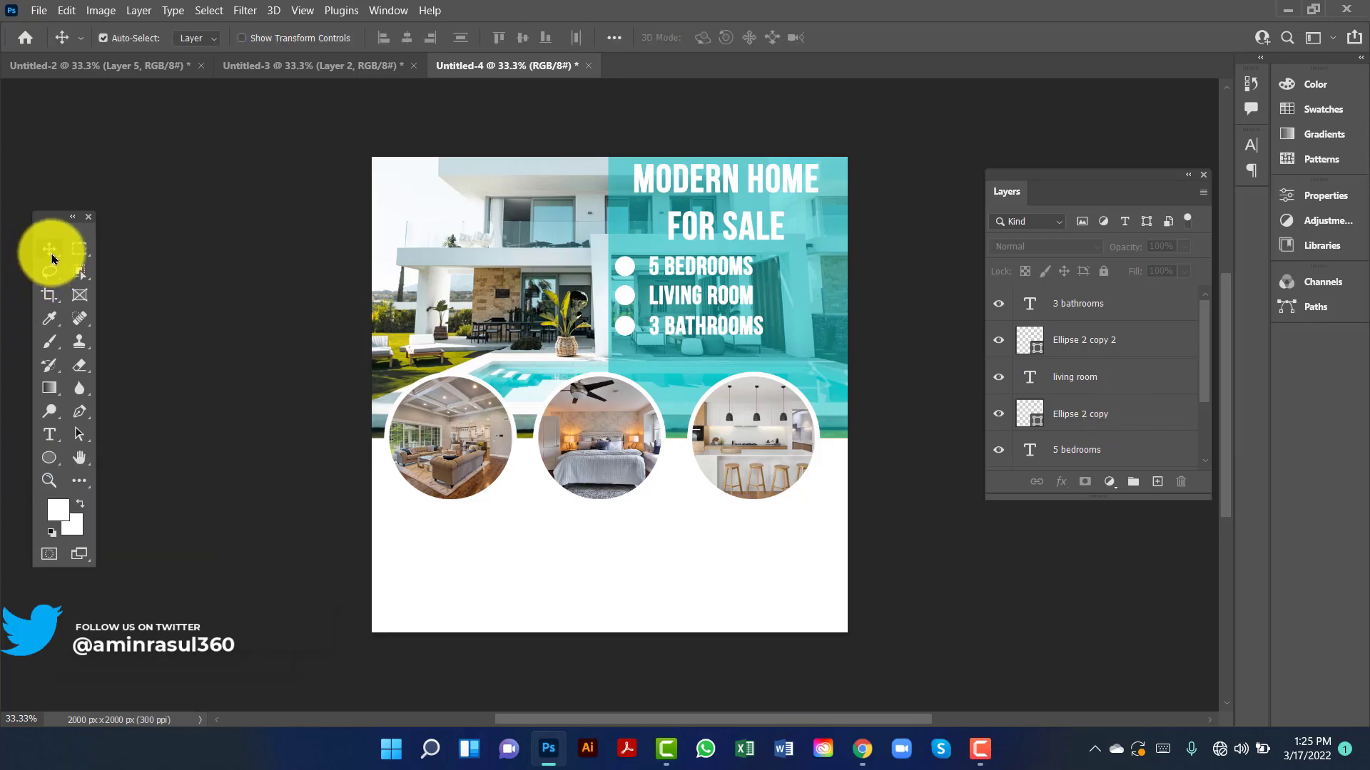
{"action": "right_click", "coordinate": [49, 457]}
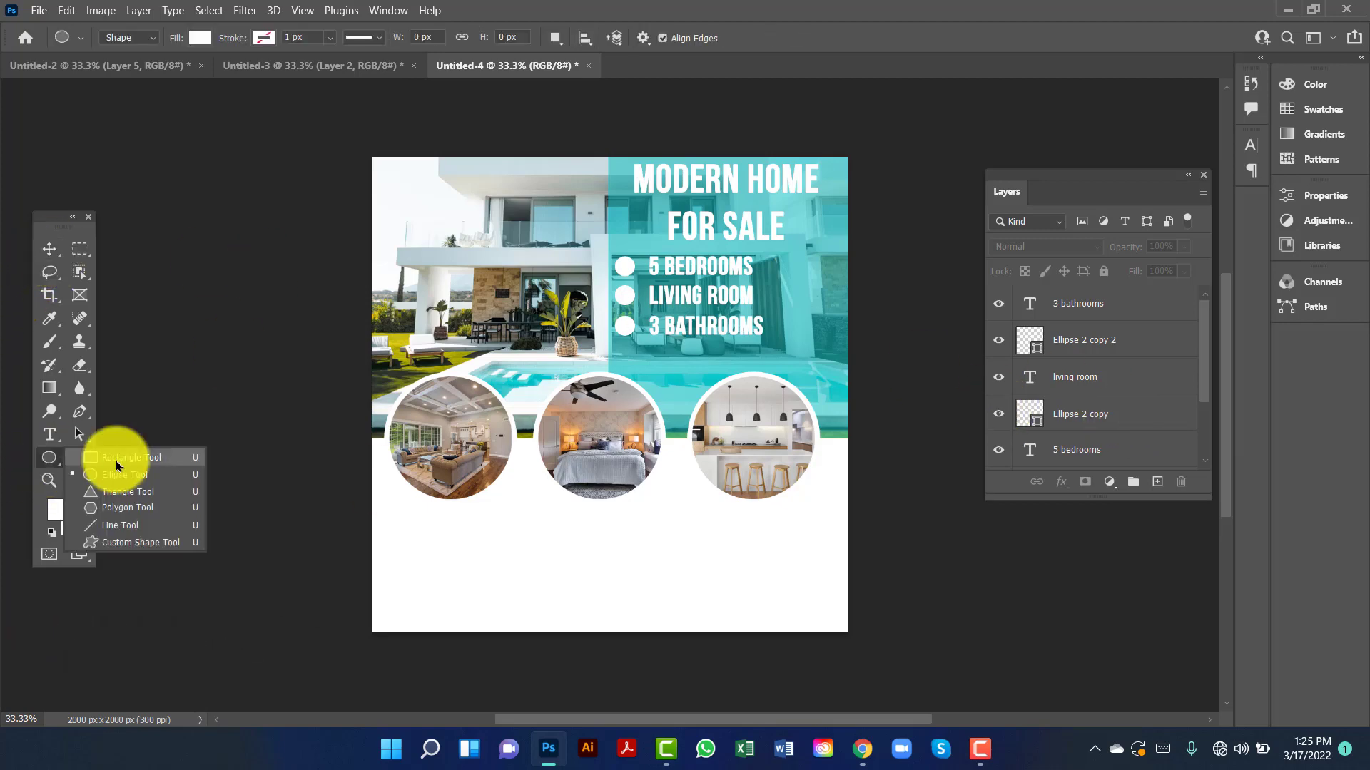
{"action": "left_click", "coordinate": [113, 457]}
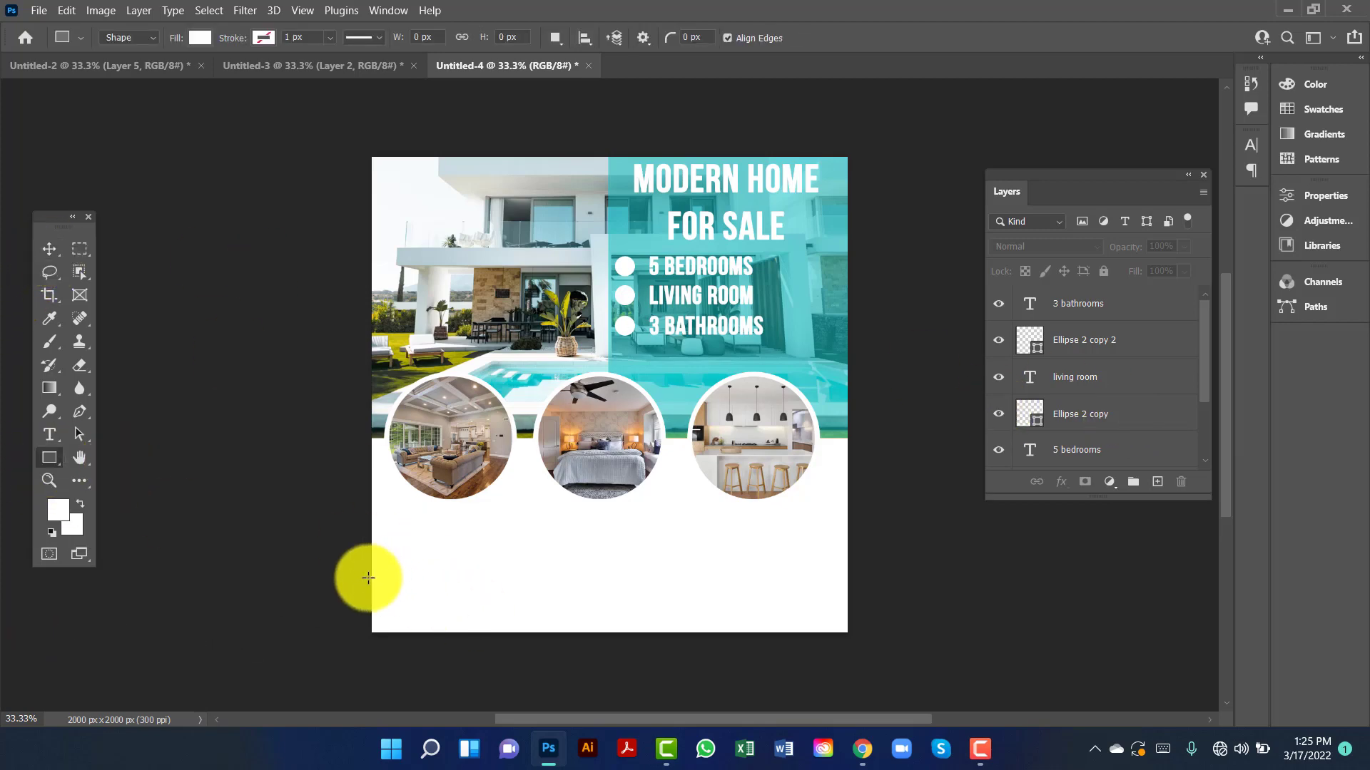
{"action": "left_click_drag", "start_coordinate": [366, 575], "coordinate": [854, 653]}
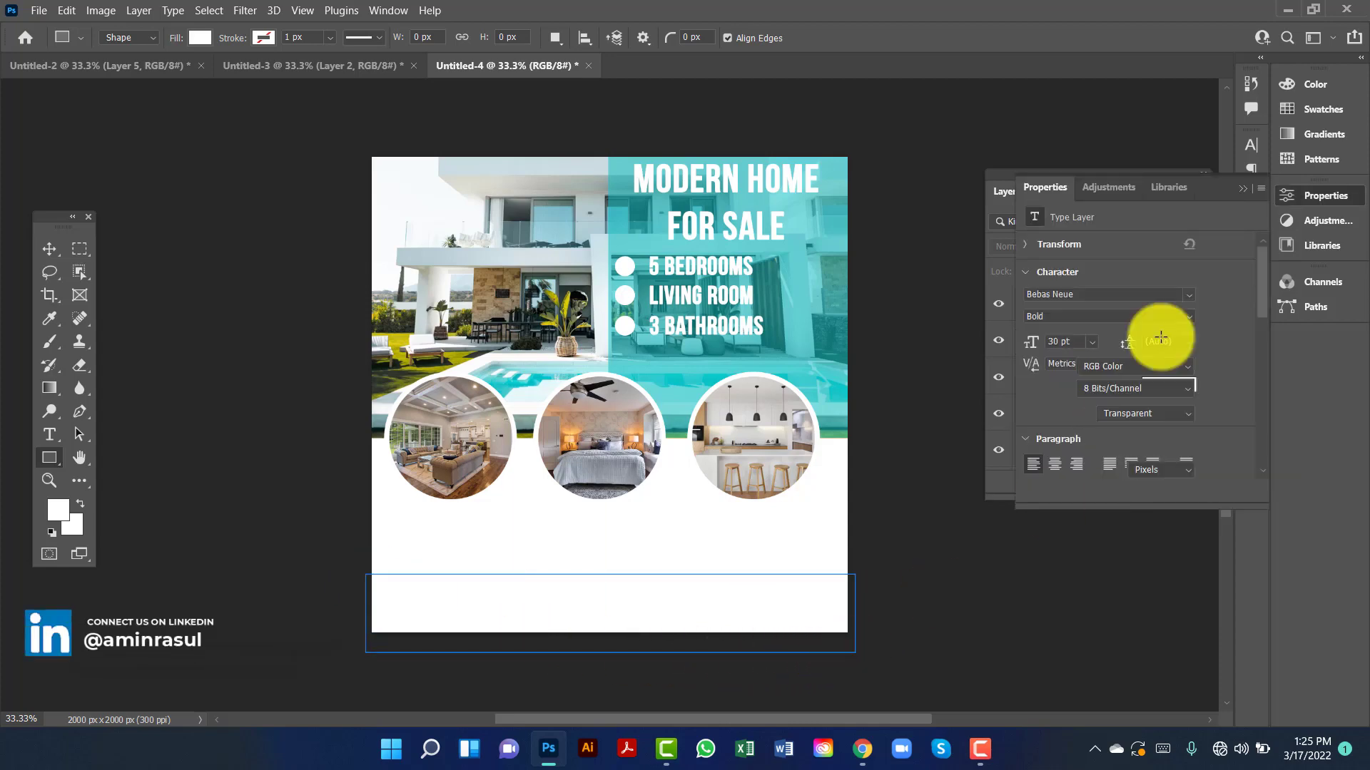
- Fill the bottom bar with teal, align it to the bottom edge, and duplicate it with Ctrl+J
{"action": "left_click", "coordinate": [1245, 194]}
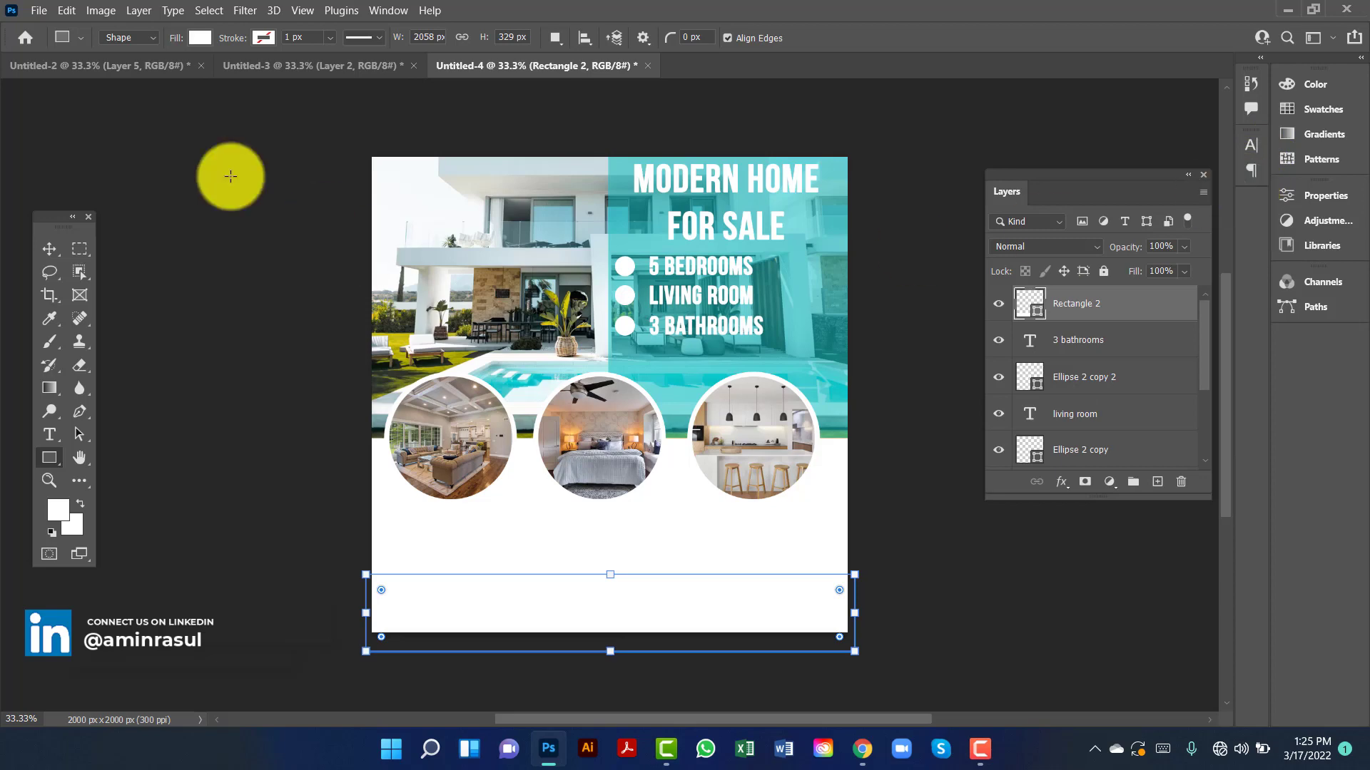
{"action": "left_click", "coordinate": [194, 42]}
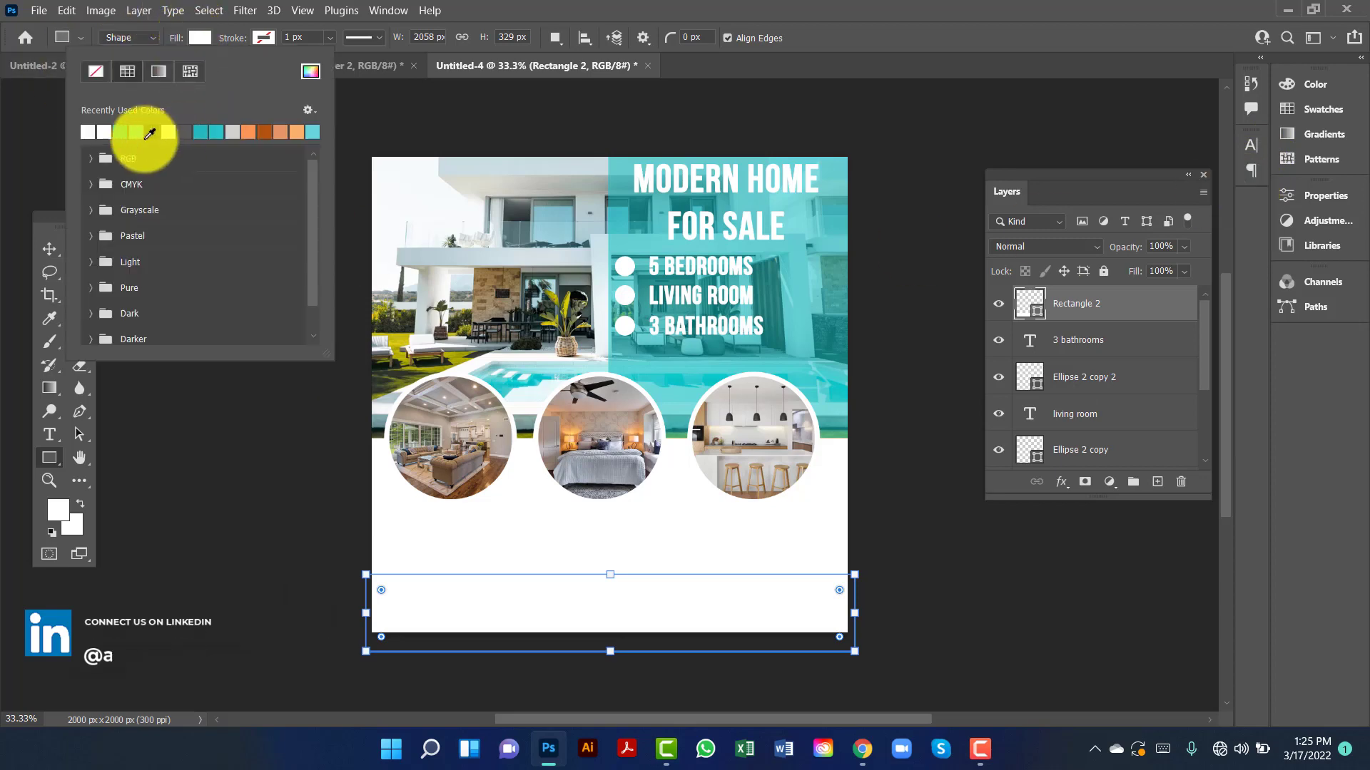
{"action": "left_click", "coordinate": [129, 129]}
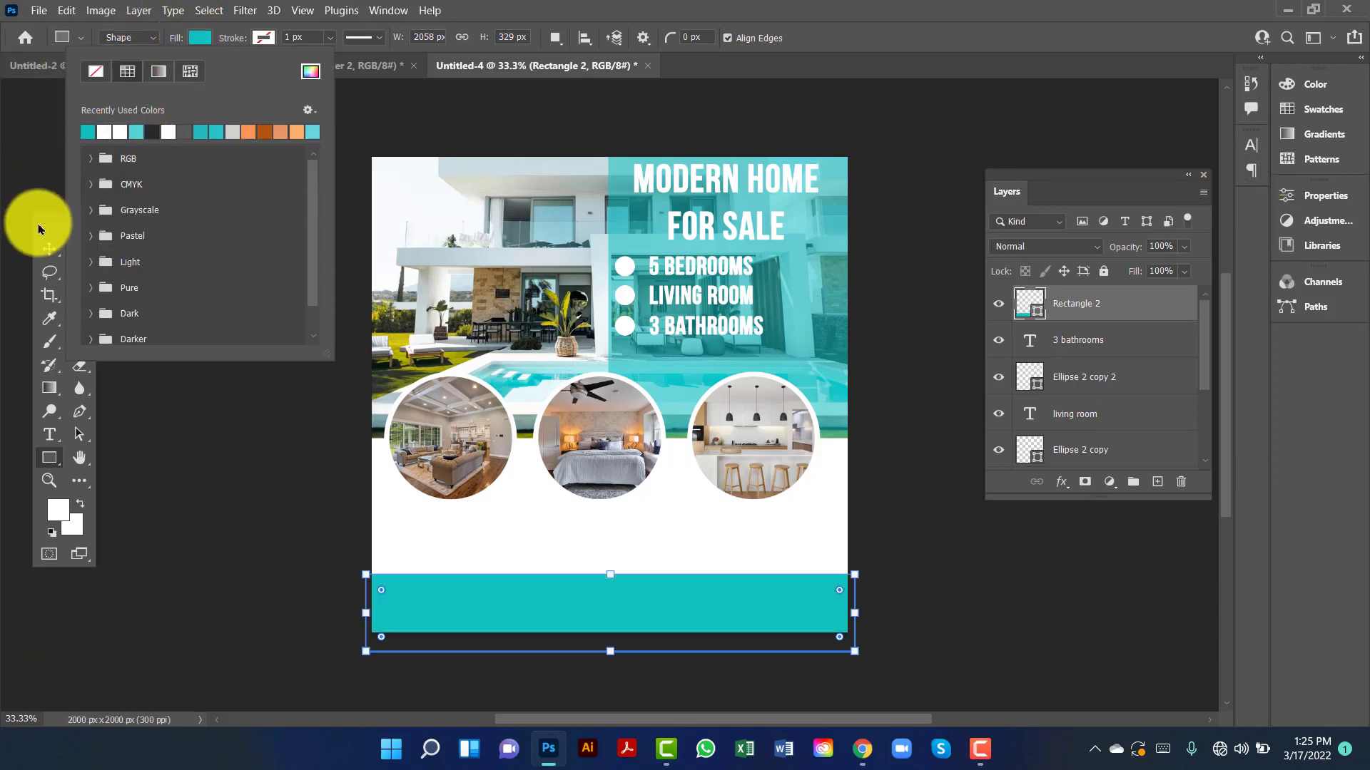
{"action": "left_click", "coordinate": [49, 248]}
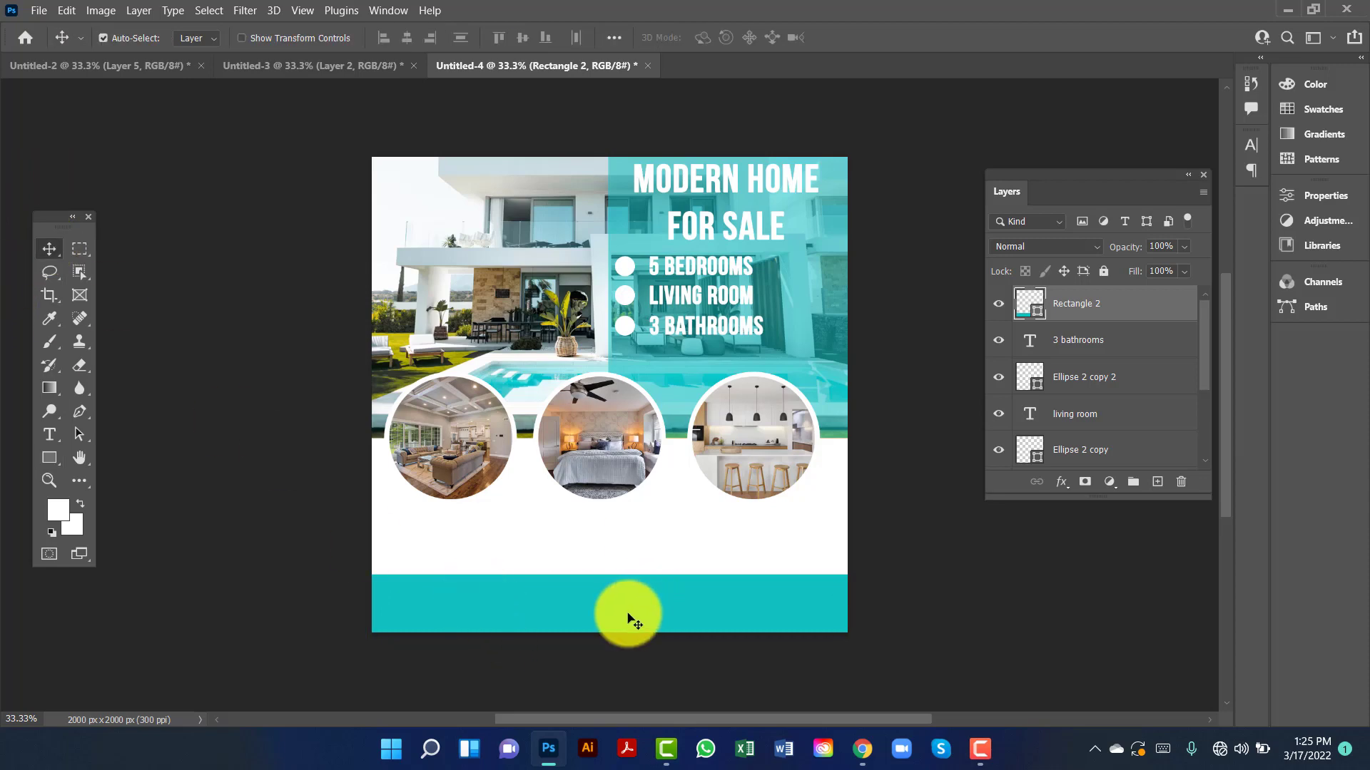
{"action": "left_click_drag", "start_coordinate": [626, 619], "coordinate": [626, 618]}
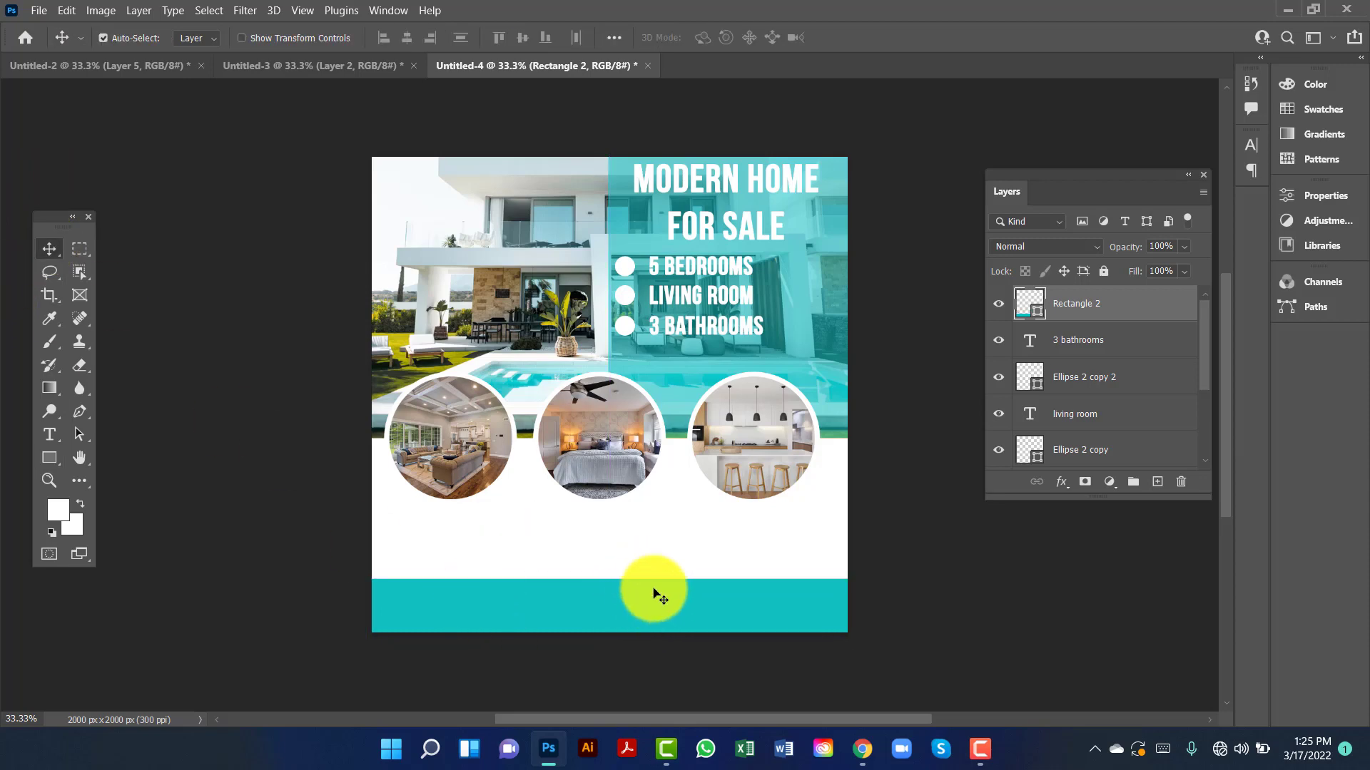
{"action": "key", "text": "ctrl+j"}
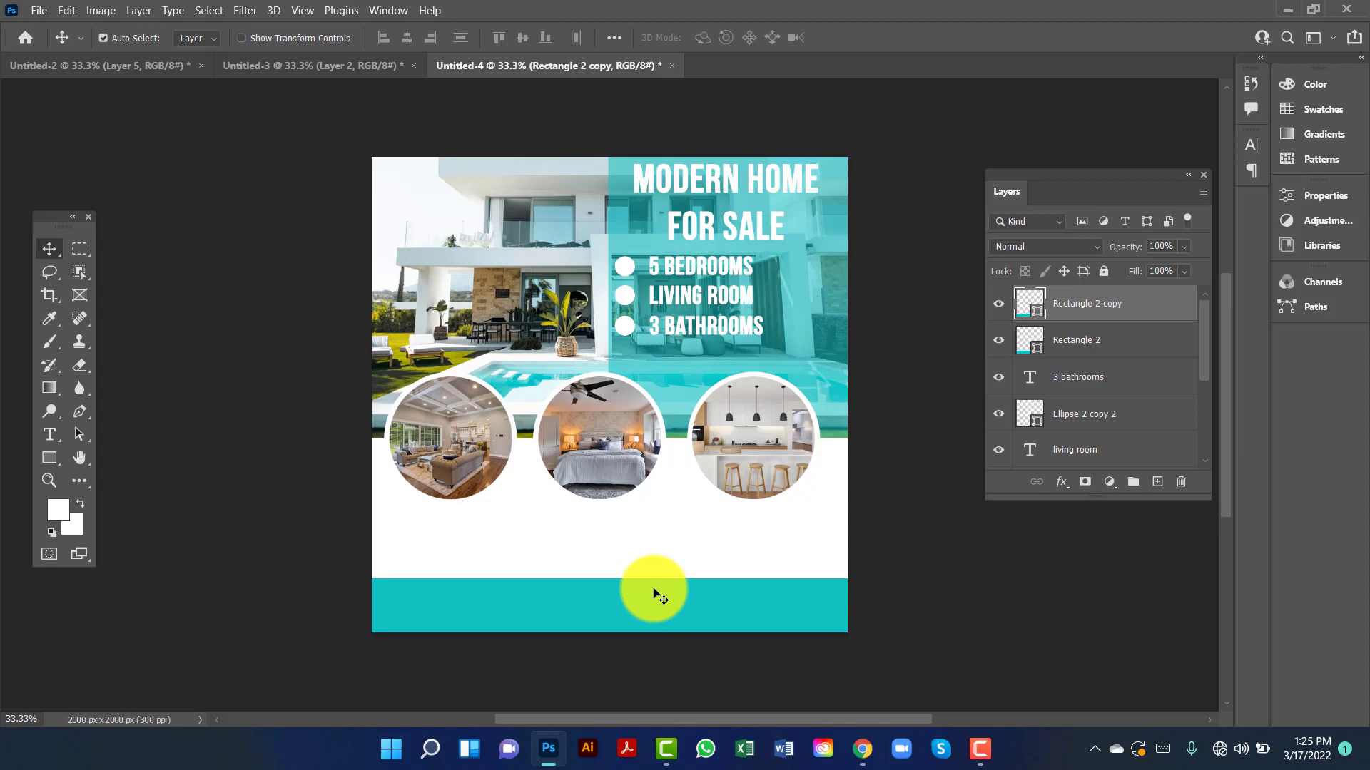
- Fill Rectangle 2 with a peach colour sampled from the bedroom photo
{"action": "left_click", "coordinate": [1106, 341]}
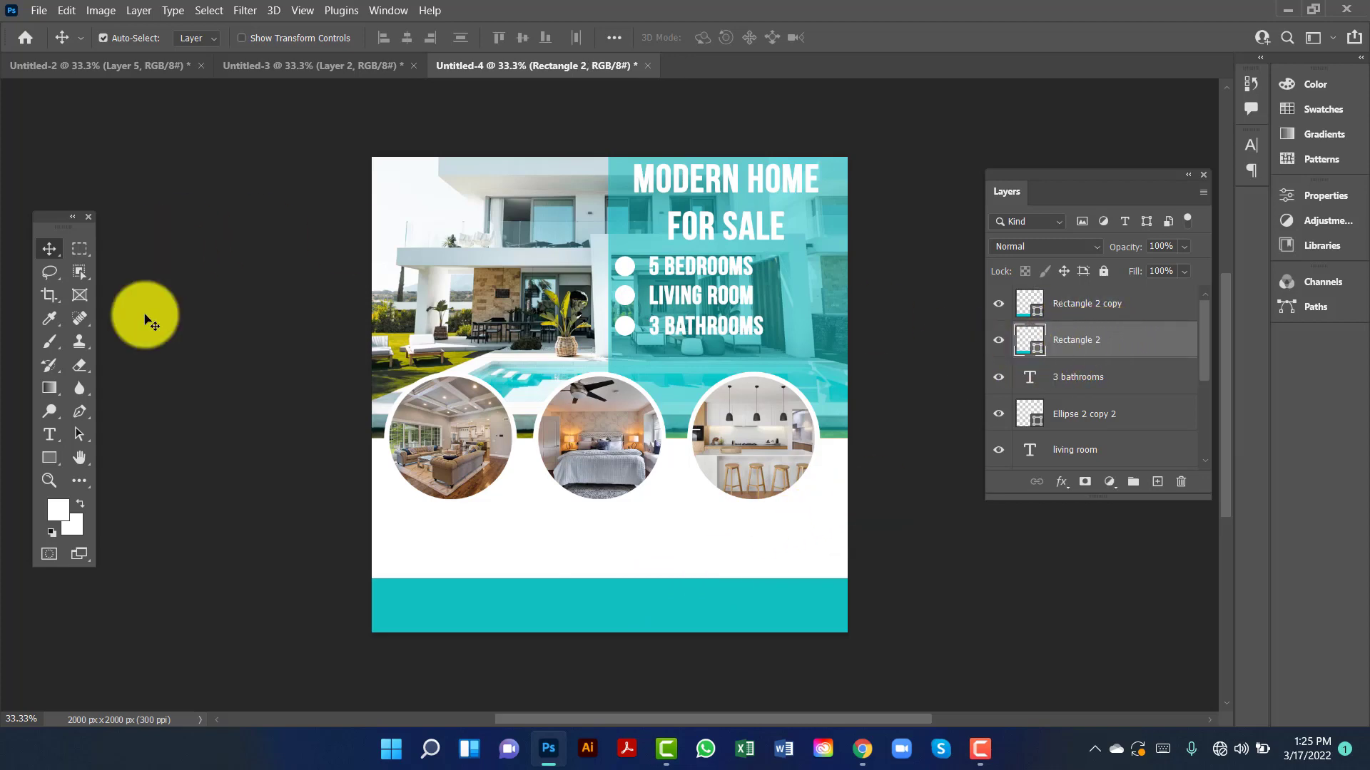
{"action": "double_click", "coordinate": [1038, 354]}
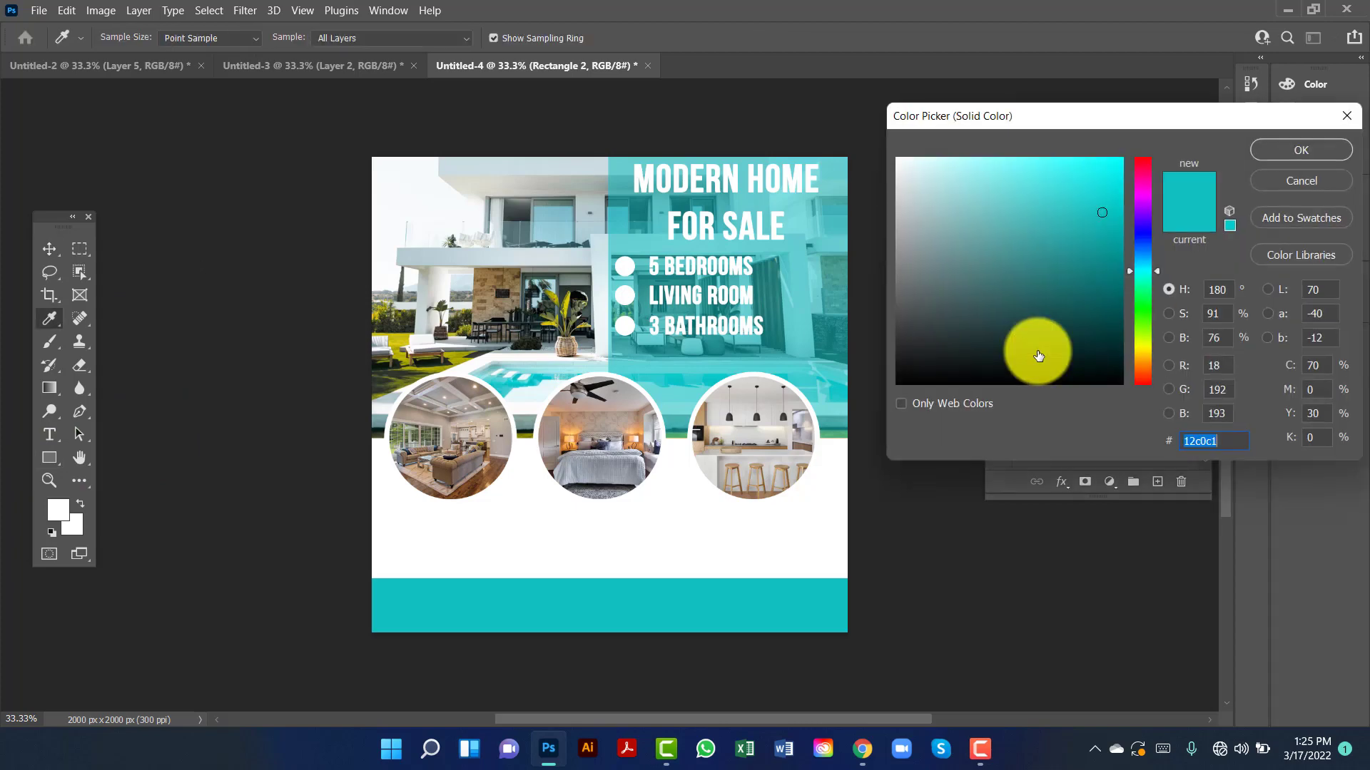
{"action": "left_click", "coordinate": [577, 435]}
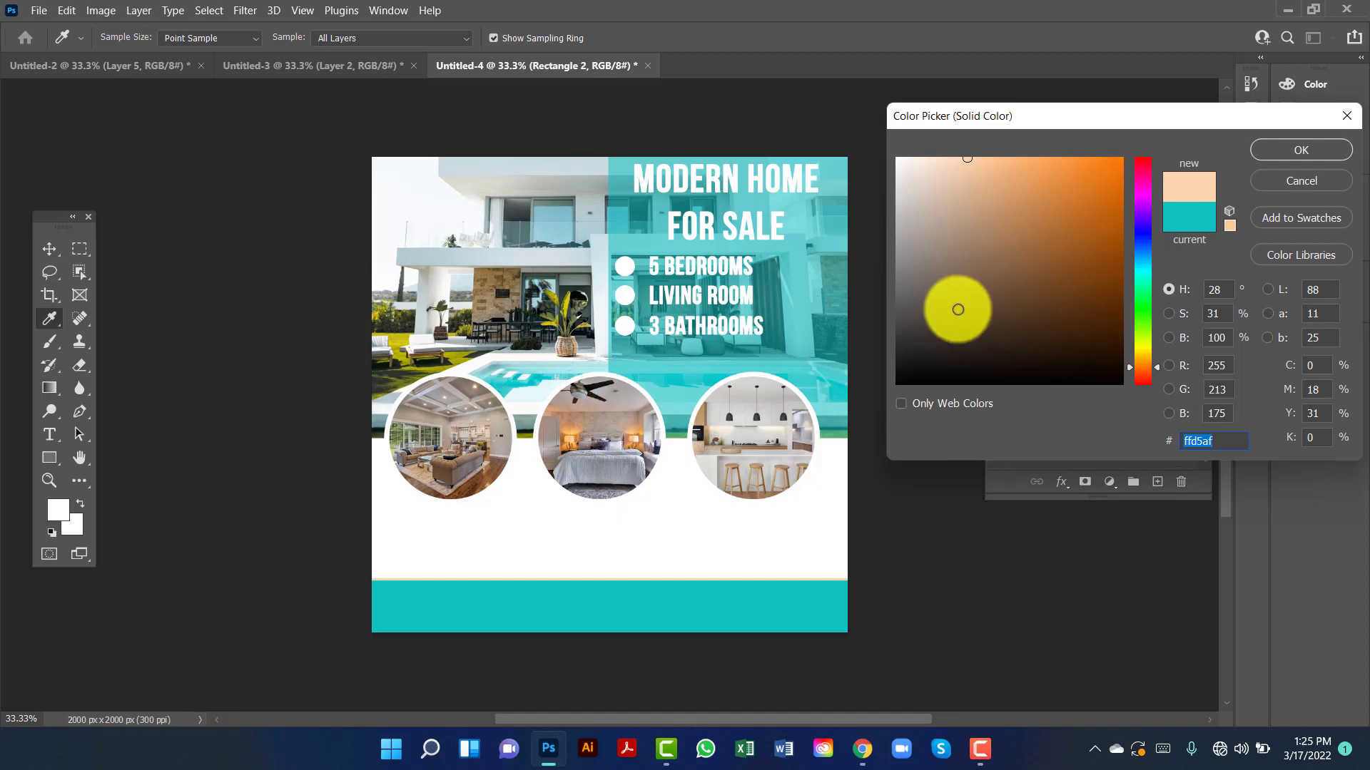
{"action": "left_click", "coordinate": [1311, 149]}
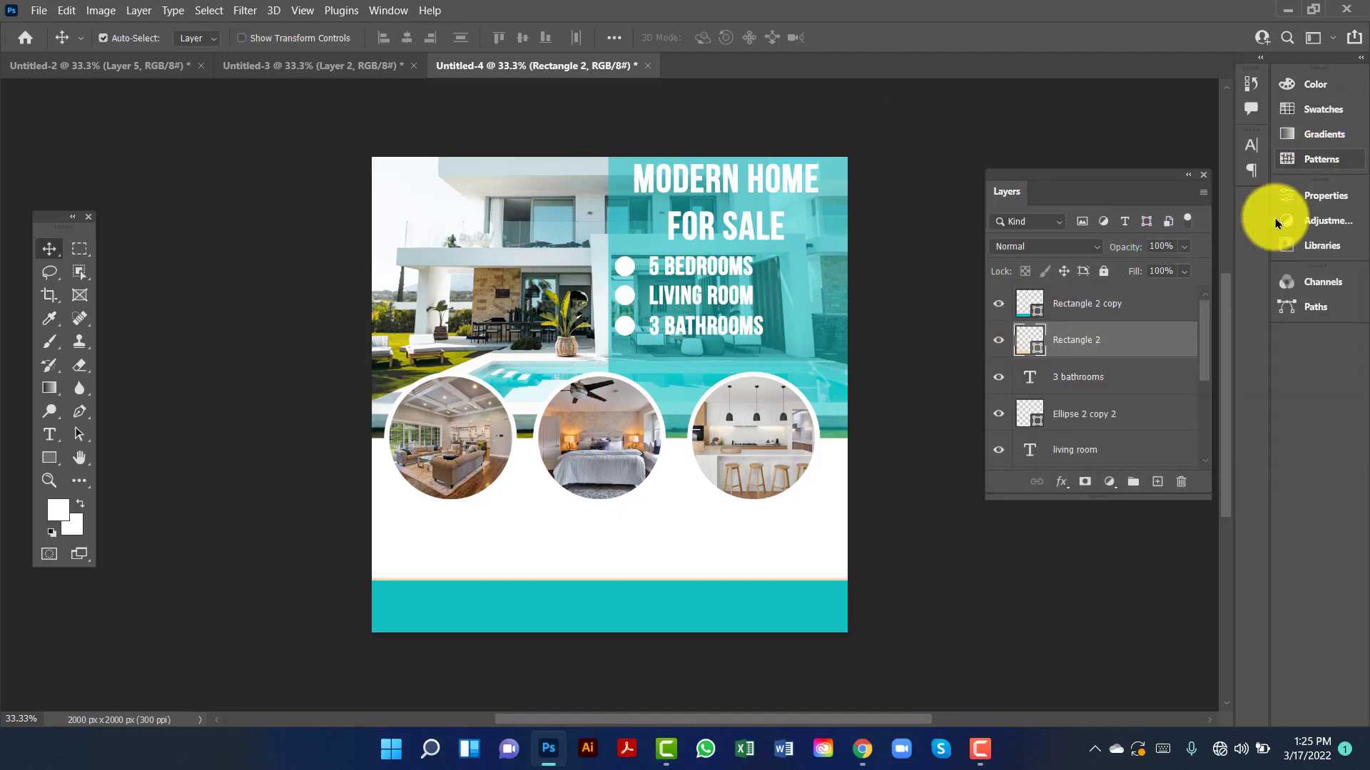
- Resample and fine-tune the strip's fill to the lighter peach fdc777
{"action": "double_click", "coordinate": [1037, 350]}
{"action": "left_click", "coordinate": [568, 430]}
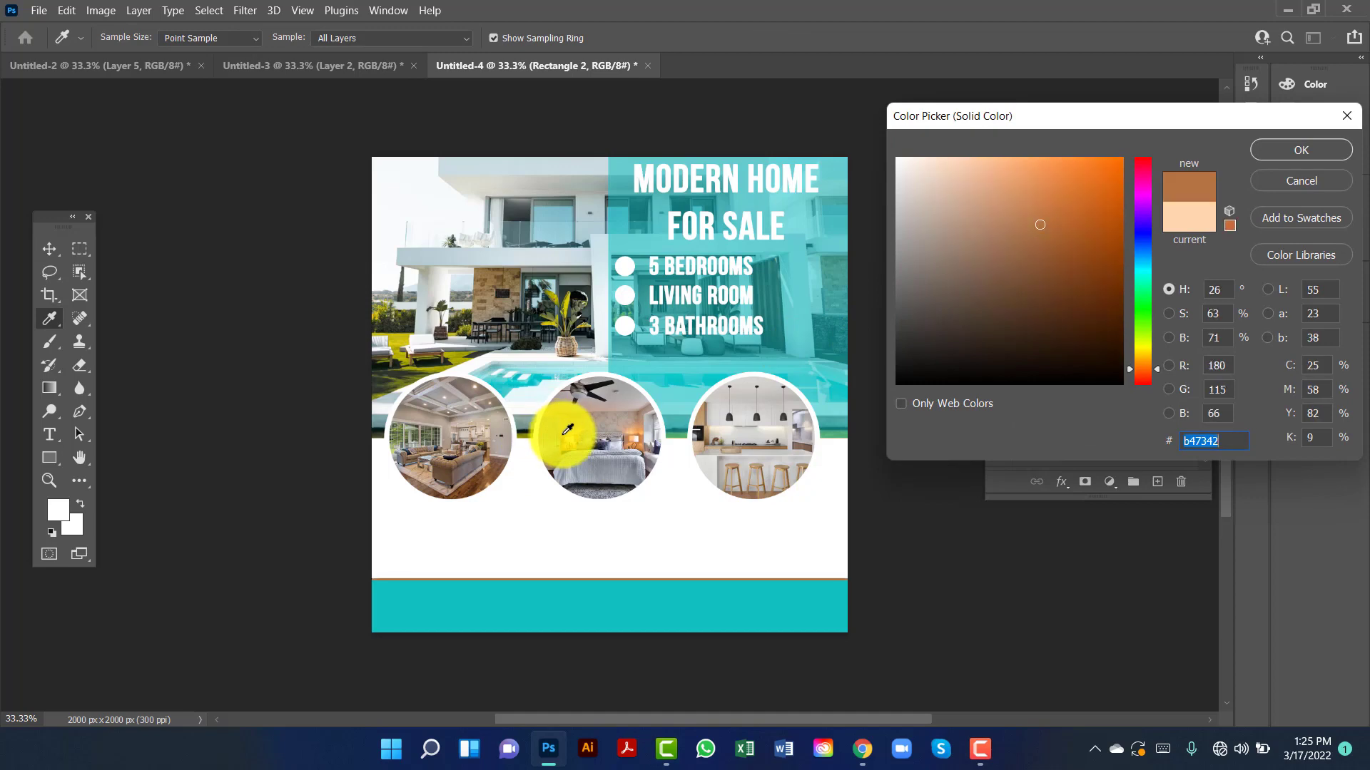
{"action": "left_click_drag", "start_coordinate": [568, 429], "coordinate": [578, 433]}
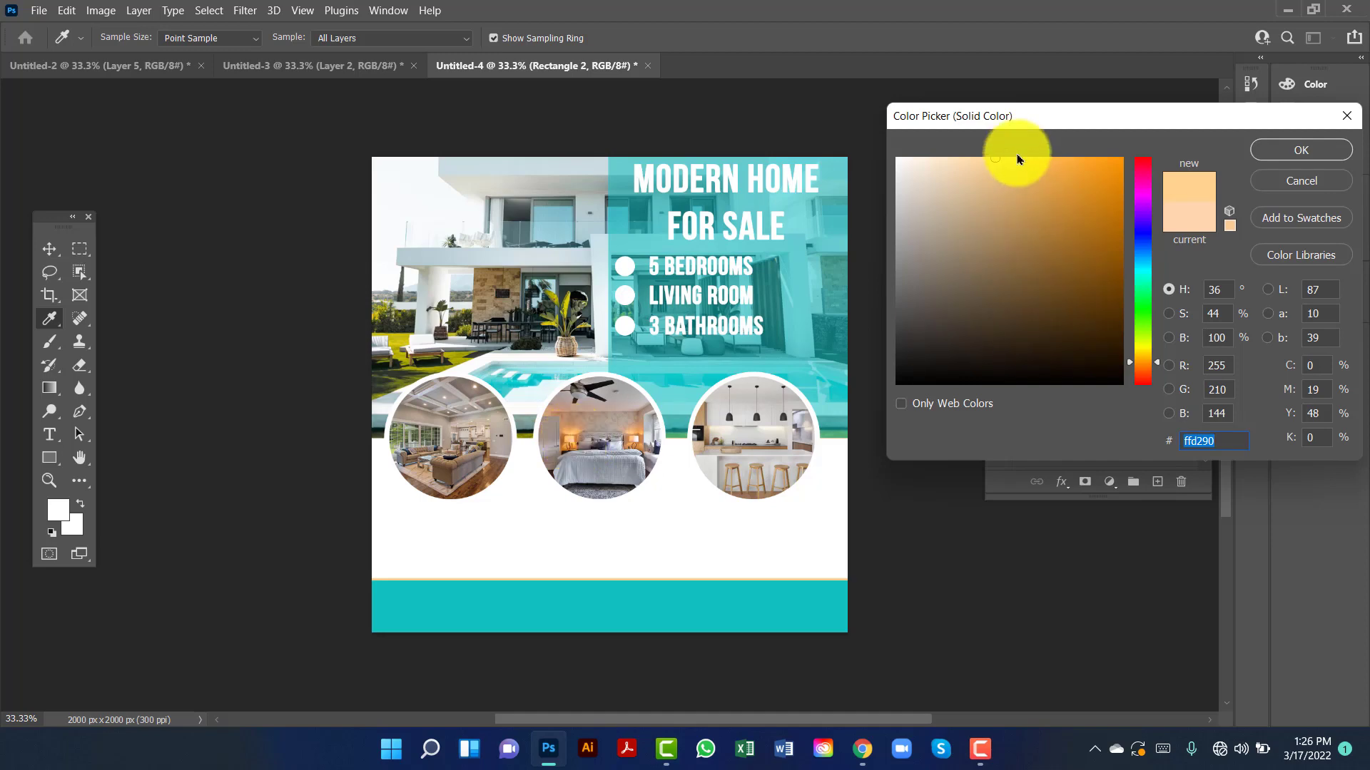
{"action": "left_click", "coordinate": [1018, 164]}
{"action": "left_click", "coordinate": [1312, 152]}
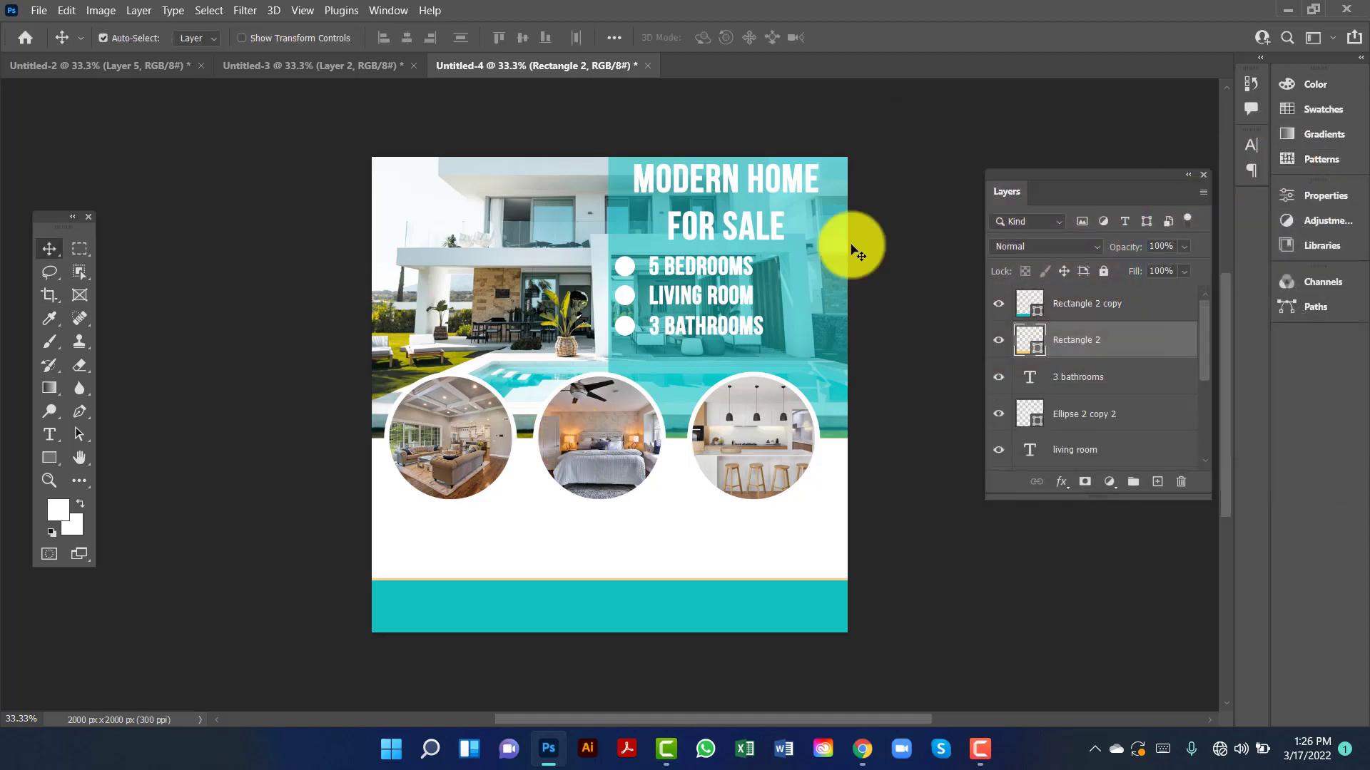
{"action": "left_click", "coordinate": [1070, 308], "text": "shift"}
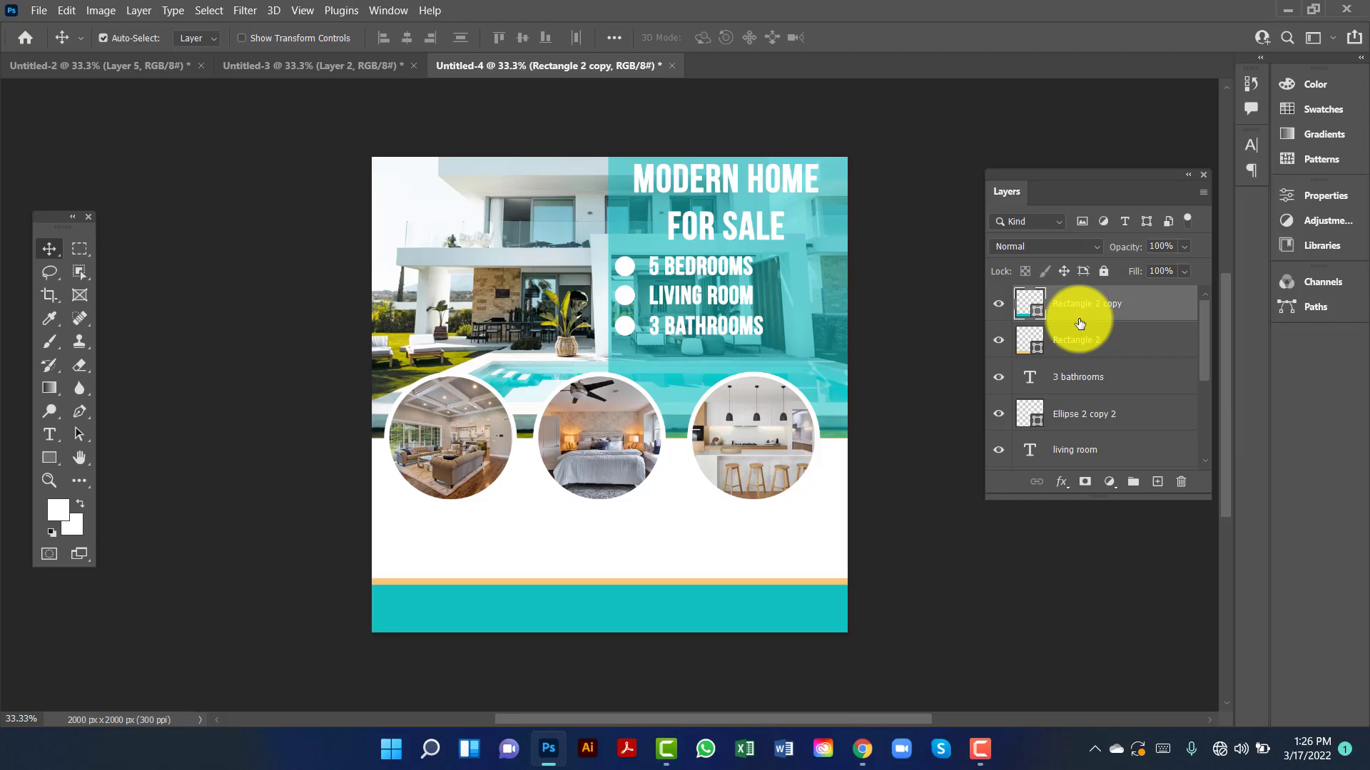
{"action": "left_click", "coordinate": [223, 244]}
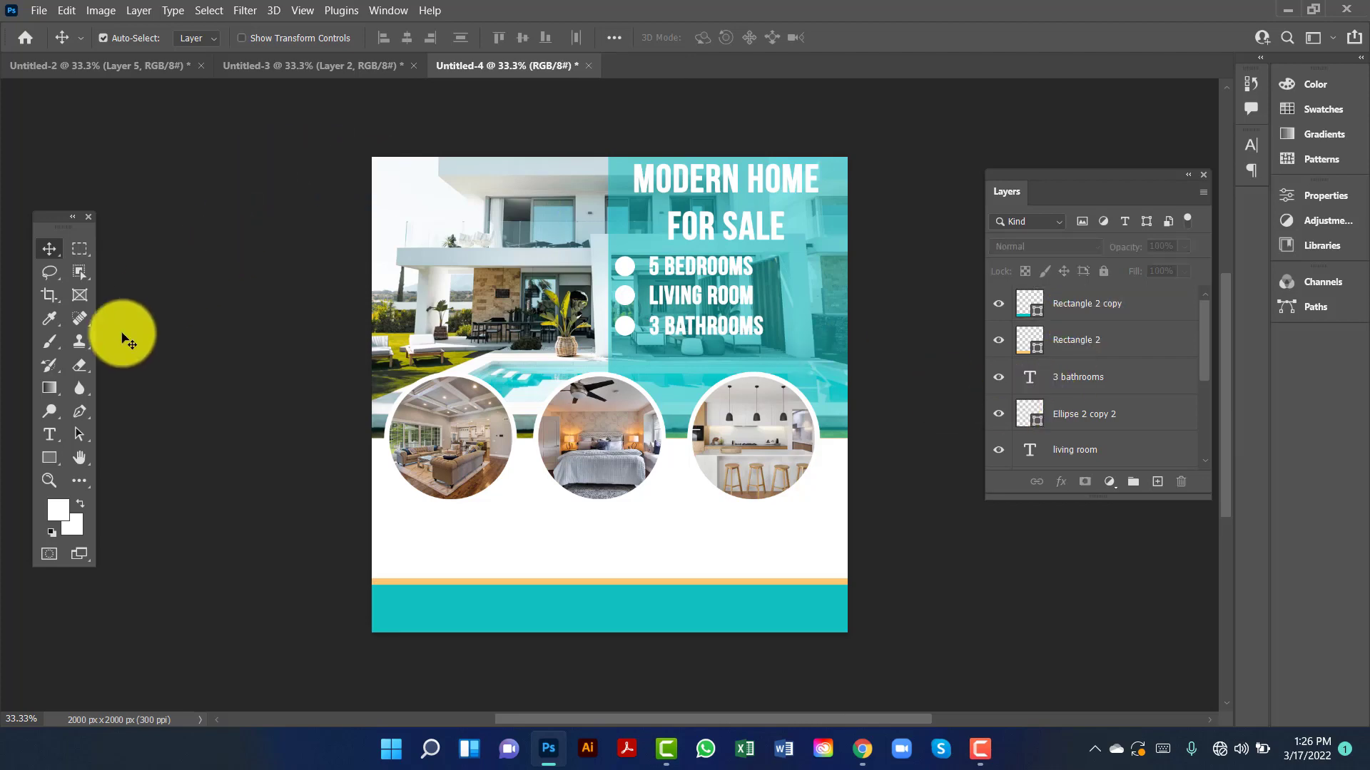
{"action": "left_click", "coordinate": [50, 434]}
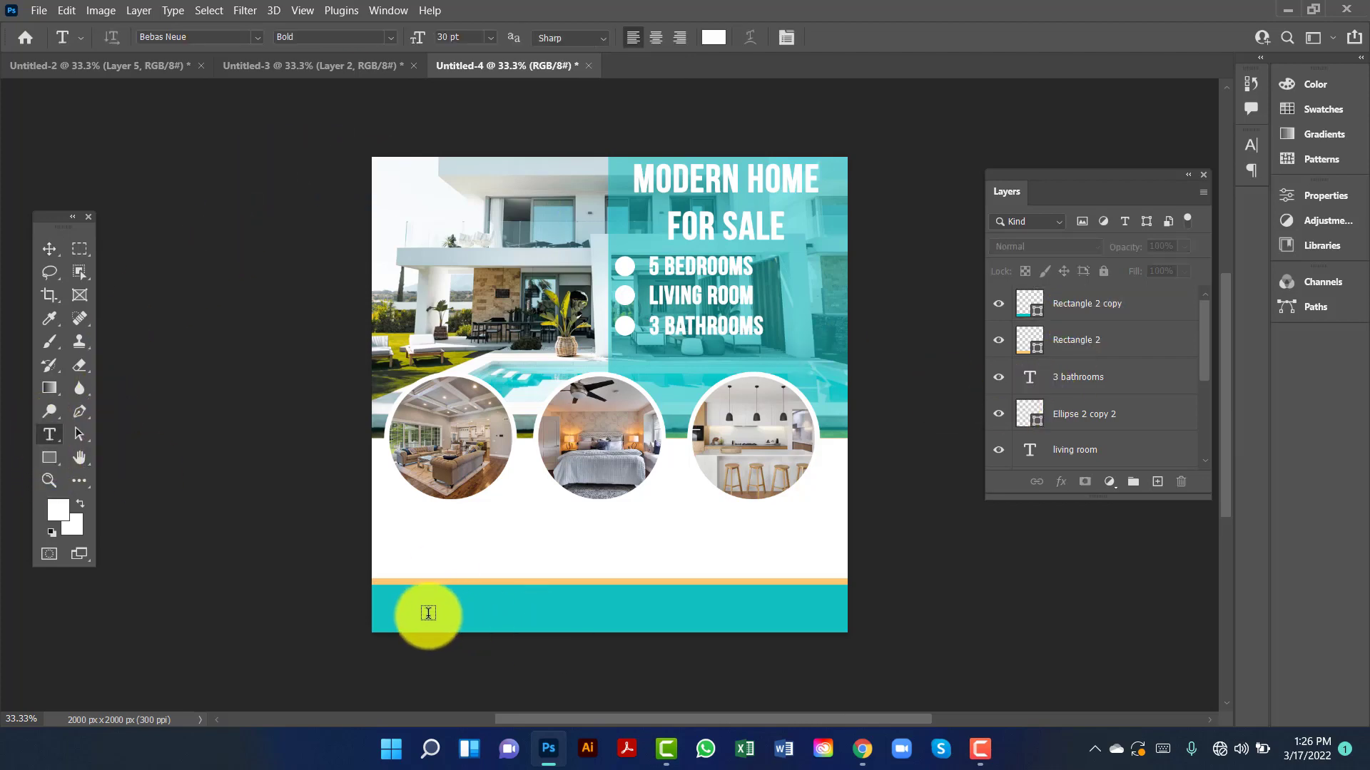
{"action": "left_click", "coordinate": [427, 610]}
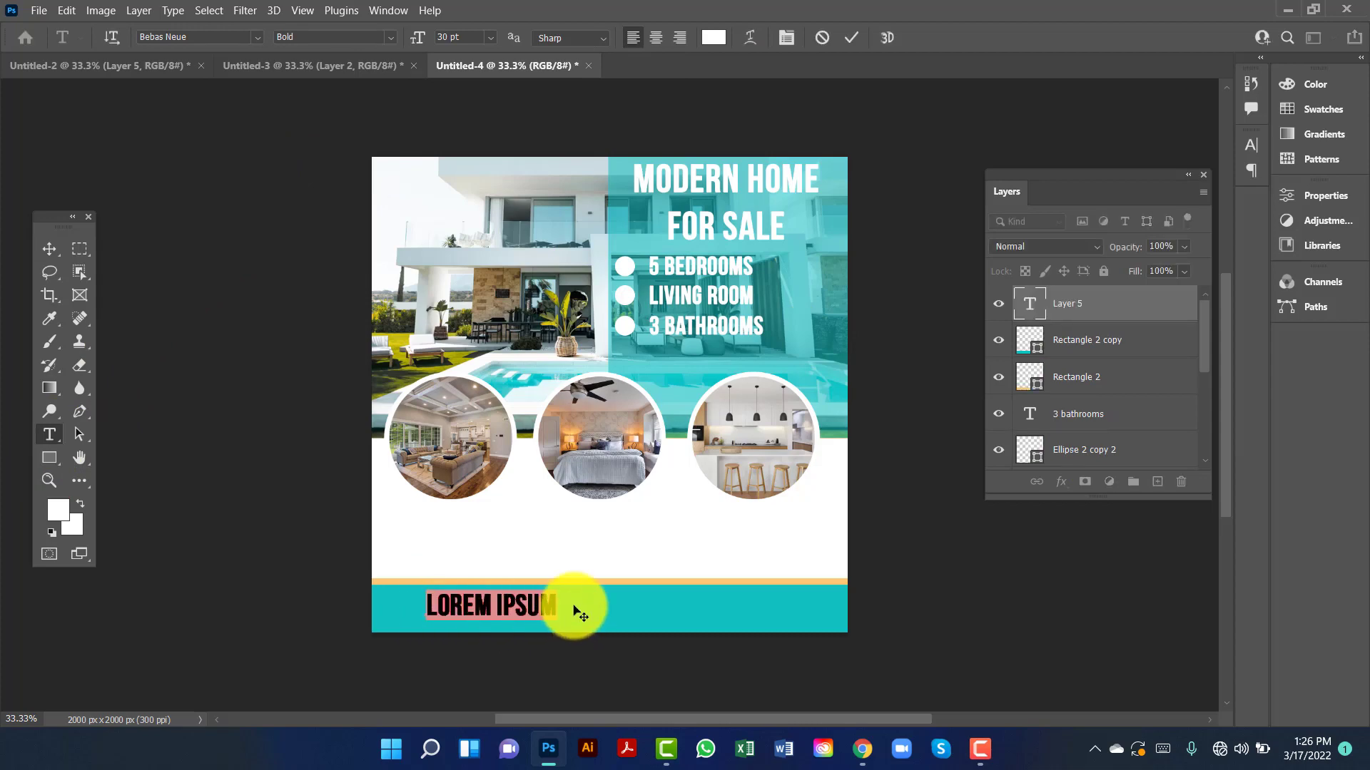
{"action": "type", "text": "CELL"}
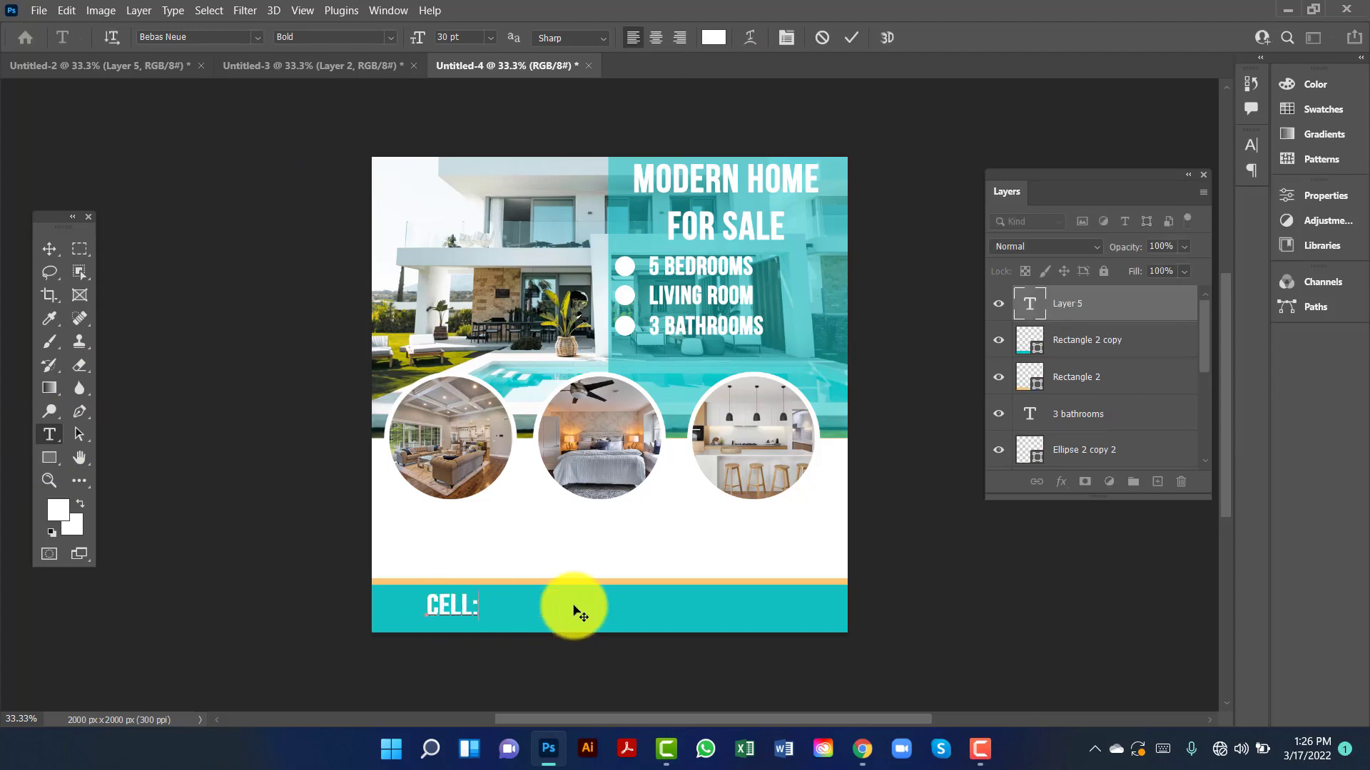
{"action": "type", "text": ": 000 123"}
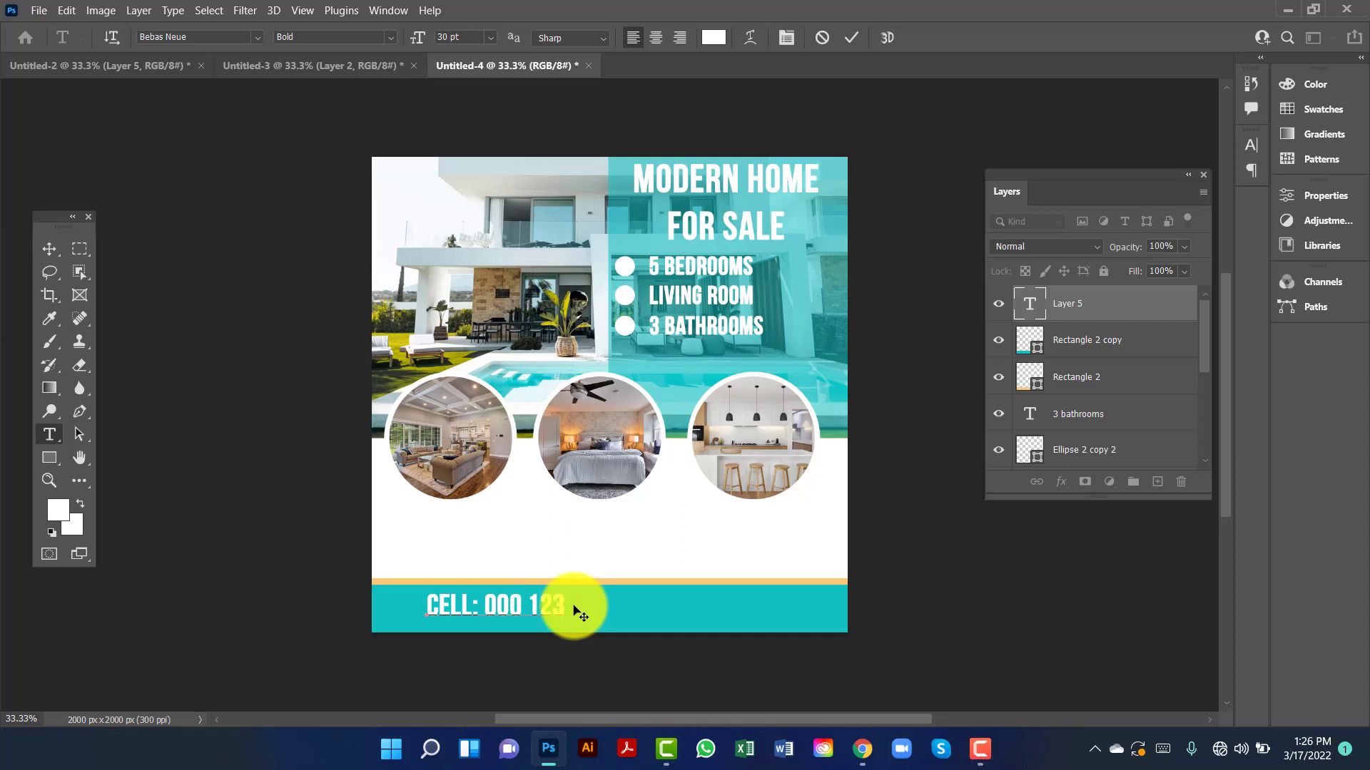
{"action": "type", "text": "4 564"}
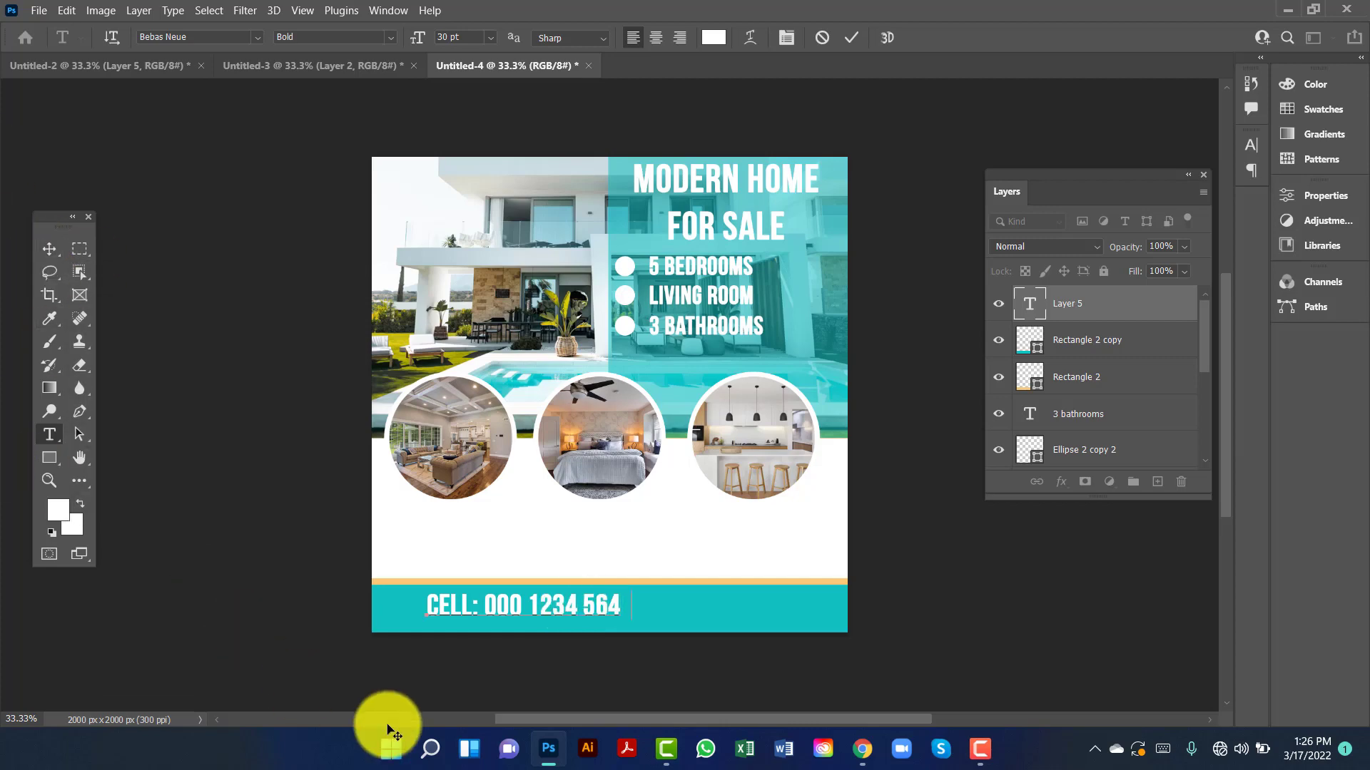
{"action": "type", "text": "VISIT: WW"}
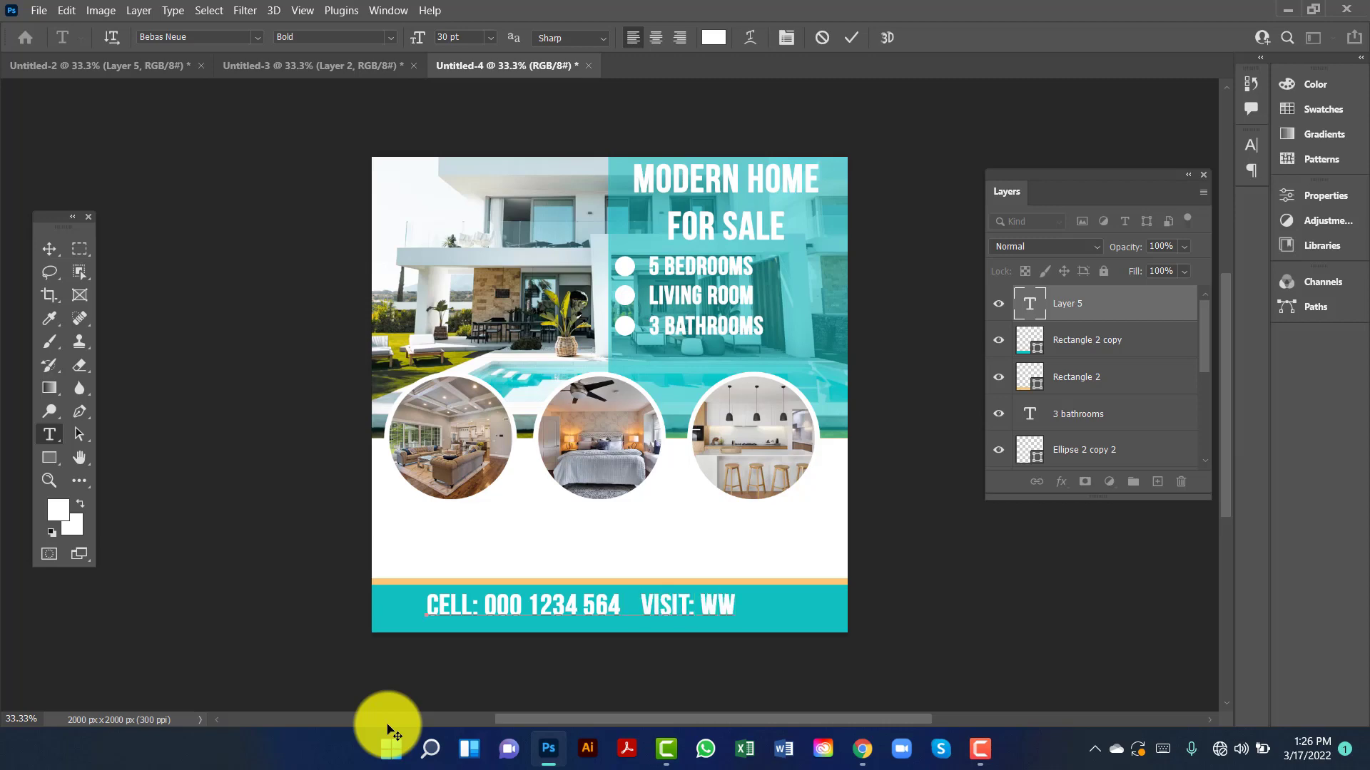
{"action": "type", "text": "W.URSITE.CO"}
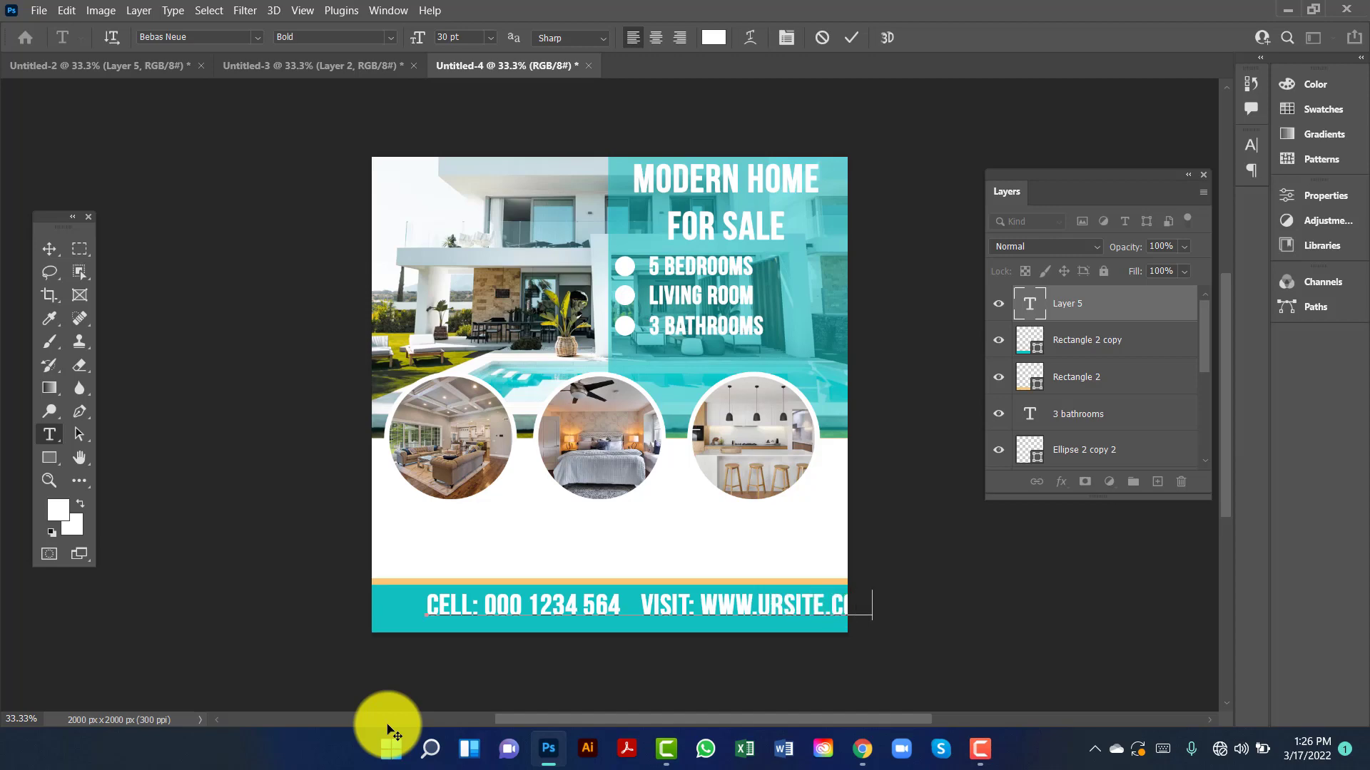
{"action": "left_click", "coordinate": [42, 249]}
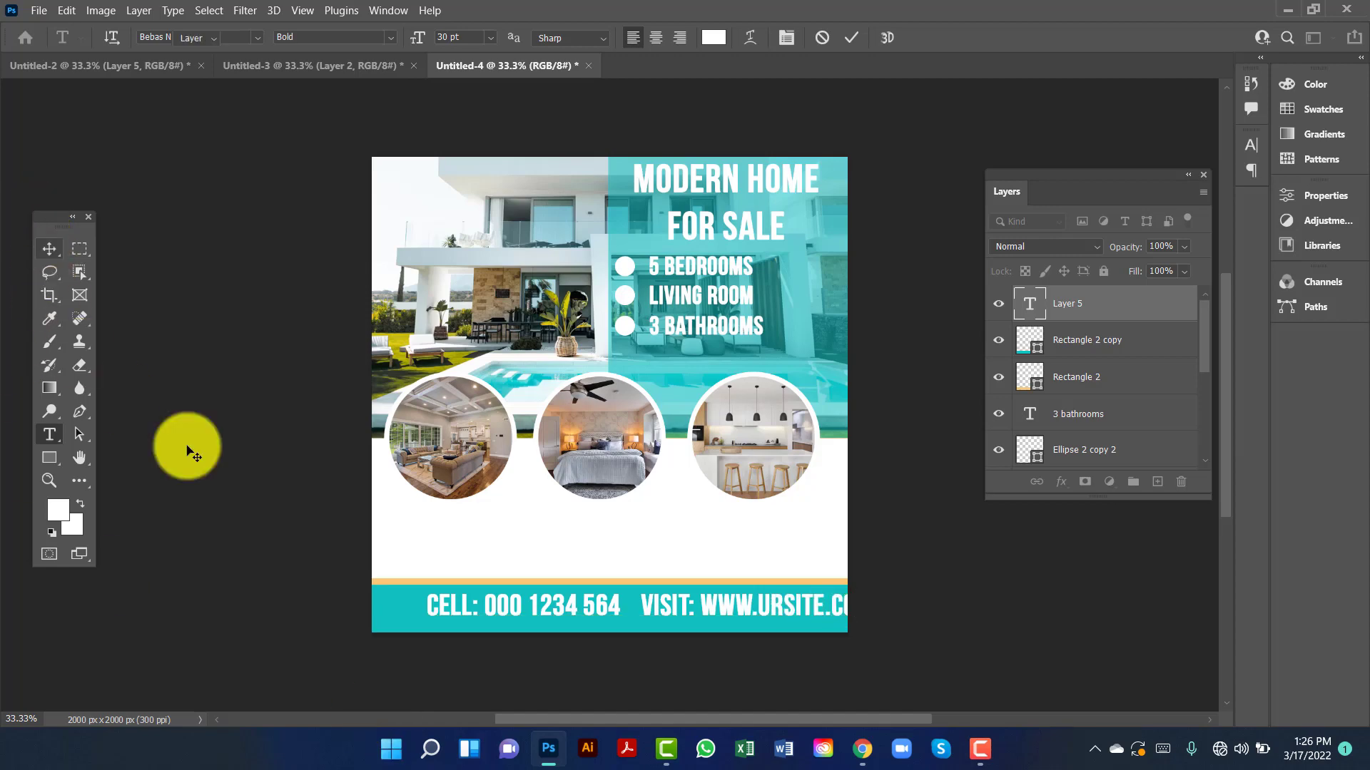
- Shift the footer text left to centre it across the teal bar
{"action": "left_click_drag", "start_coordinate": [785, 609], "coordinate": [751, 606]}
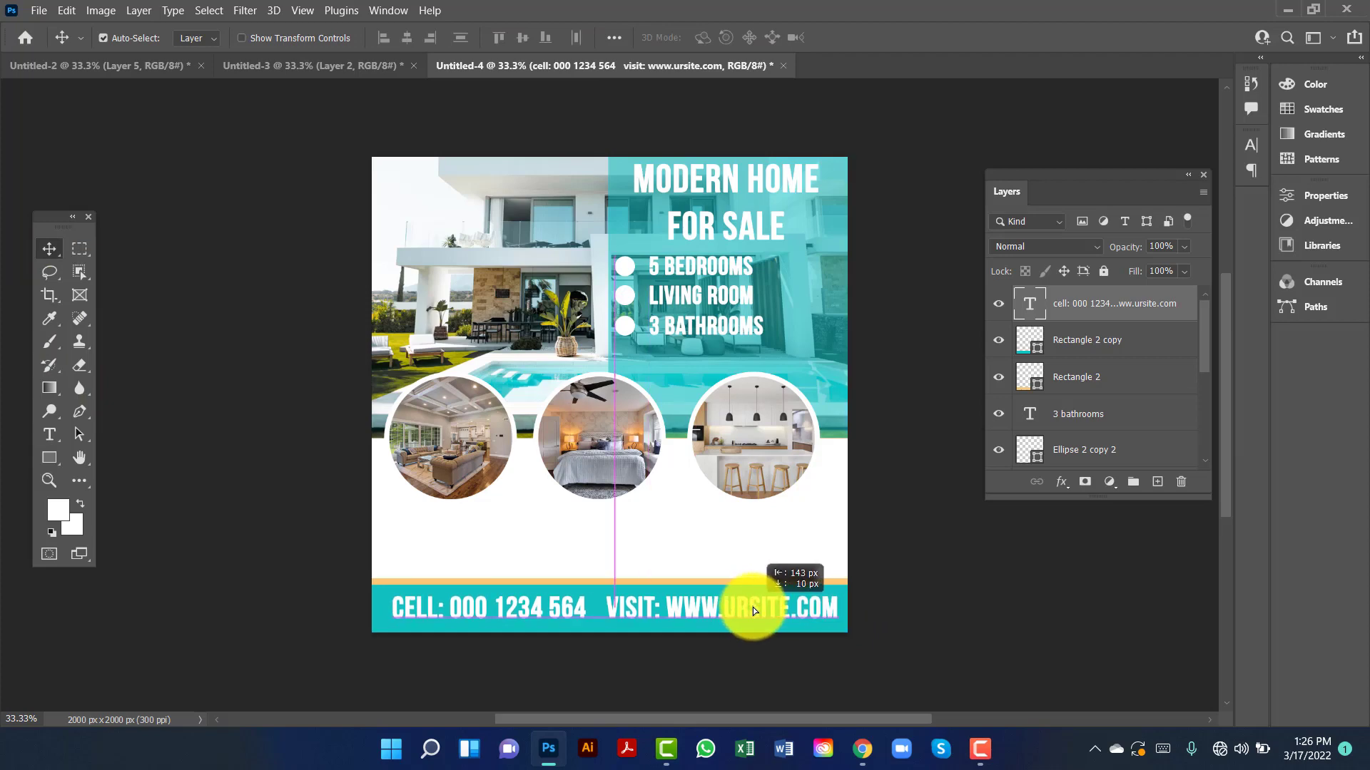
{"action": "double_click", "coordinate": [752, 606]}
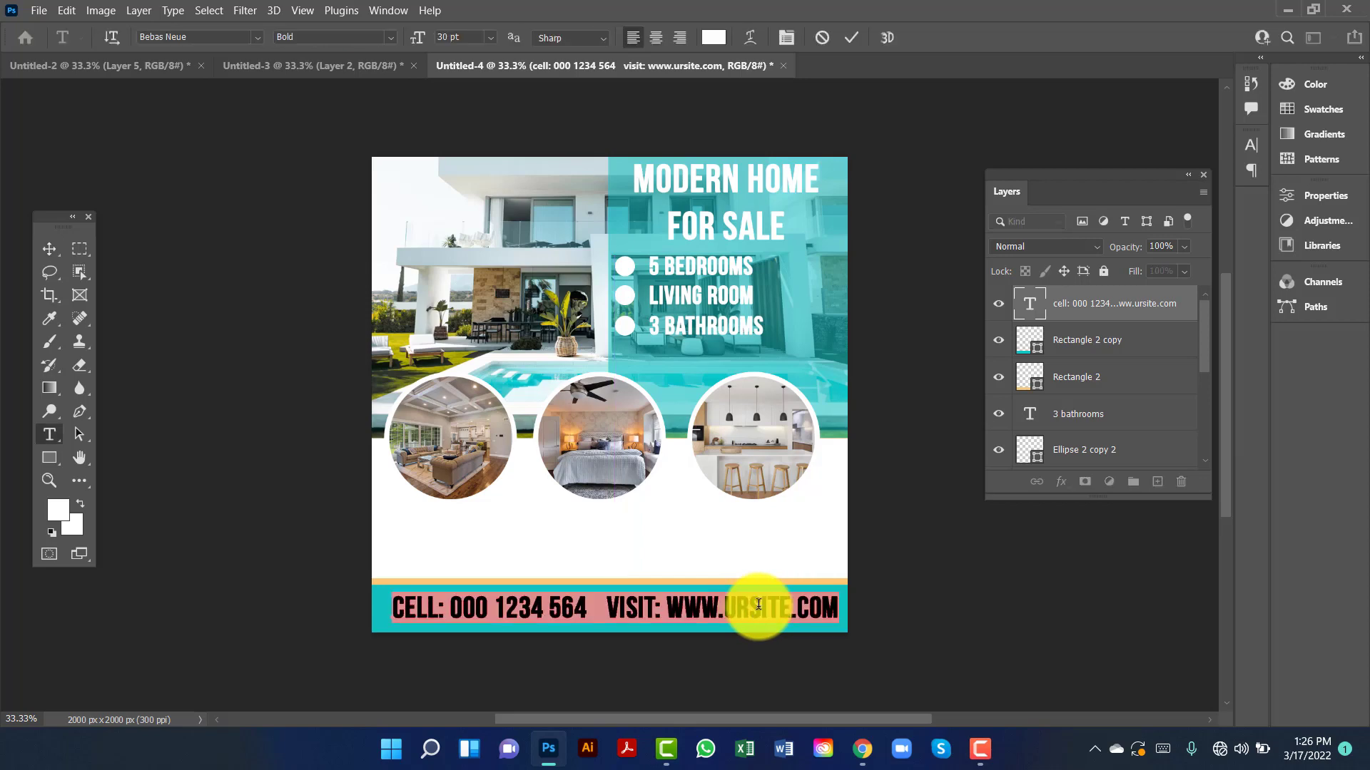
{"action": "left_click", "coordinate": [49, 249]}
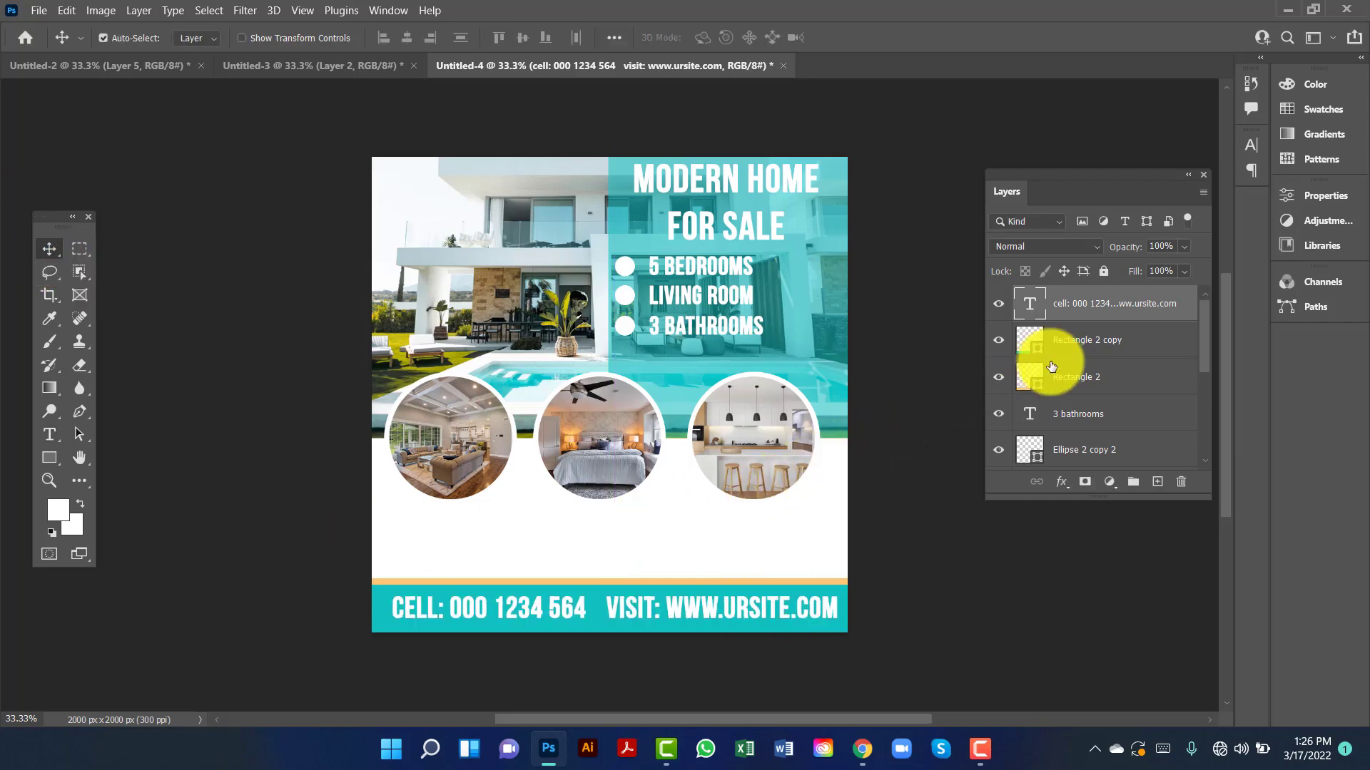
- Group the loose text and bullet layers down to 'modern home for sale' as 'Tec+xt', and unlock the Desgin group
{"action": "scroll", "coordinate": [1041, 368], "scroll_direction": "down", "scroll_amount": 5}
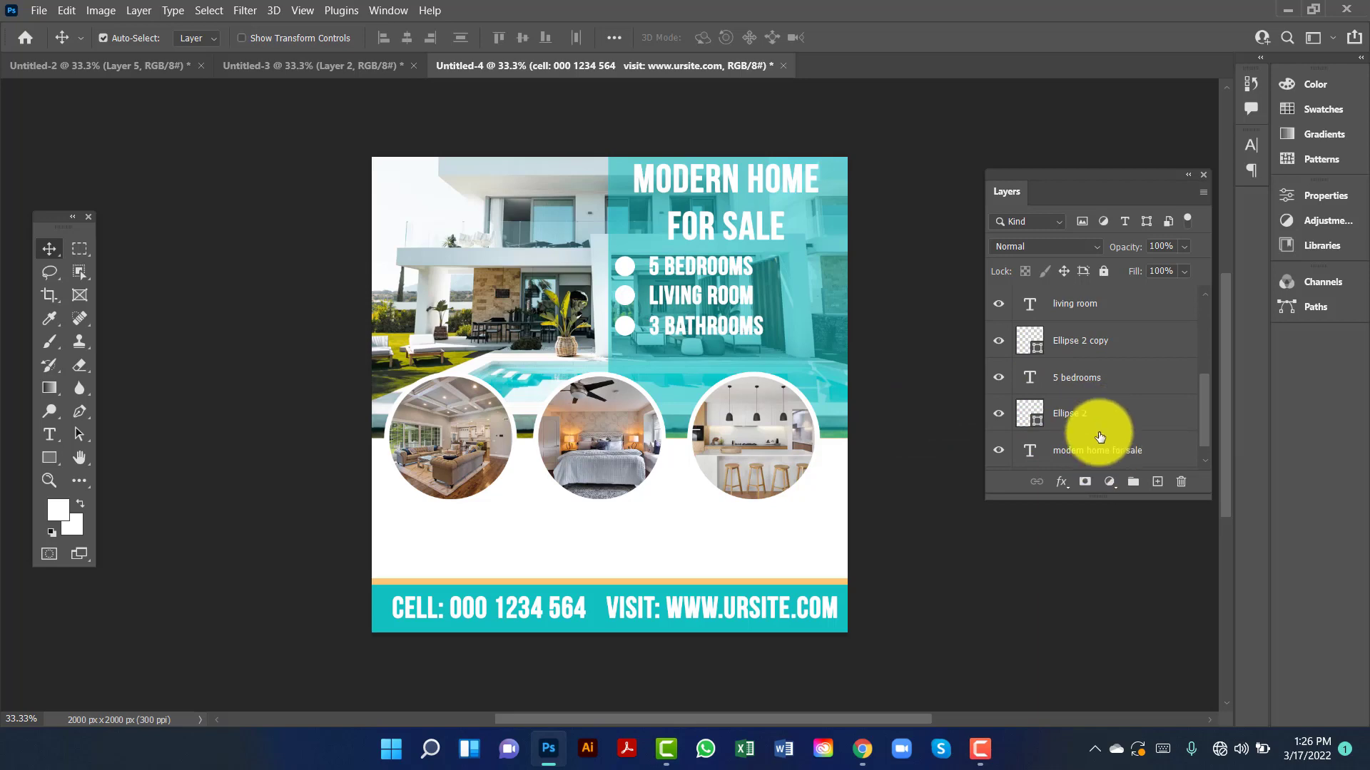
{"action": "scroll", "coordinate": [1097, 427], "scroll_direction": "down", "scroll_amount": 1}
{"action": "left_click", "coordinate": [1102, 431], "text": "shift"}
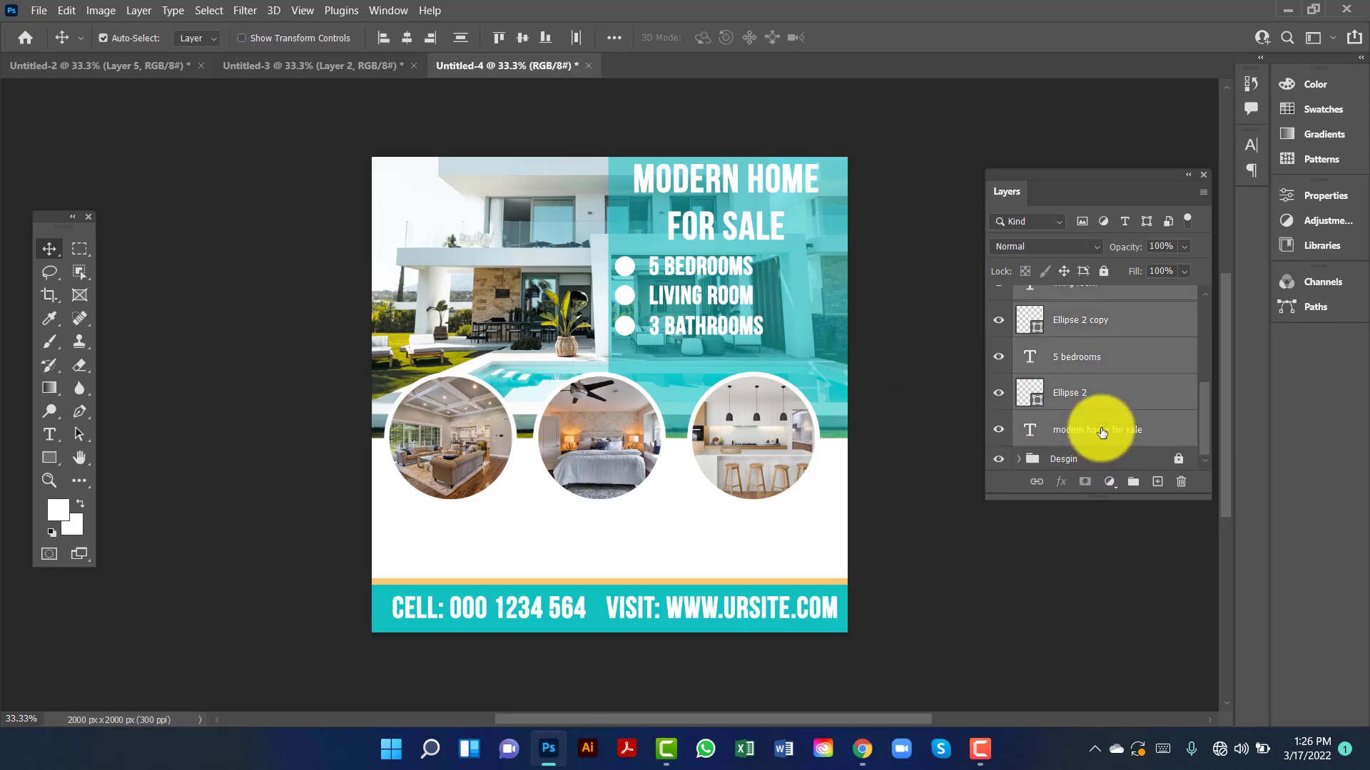
{"action": "scroll", "coordinate": [1102, 431], "scroll_direction": "up", "scroll_amount": 1}
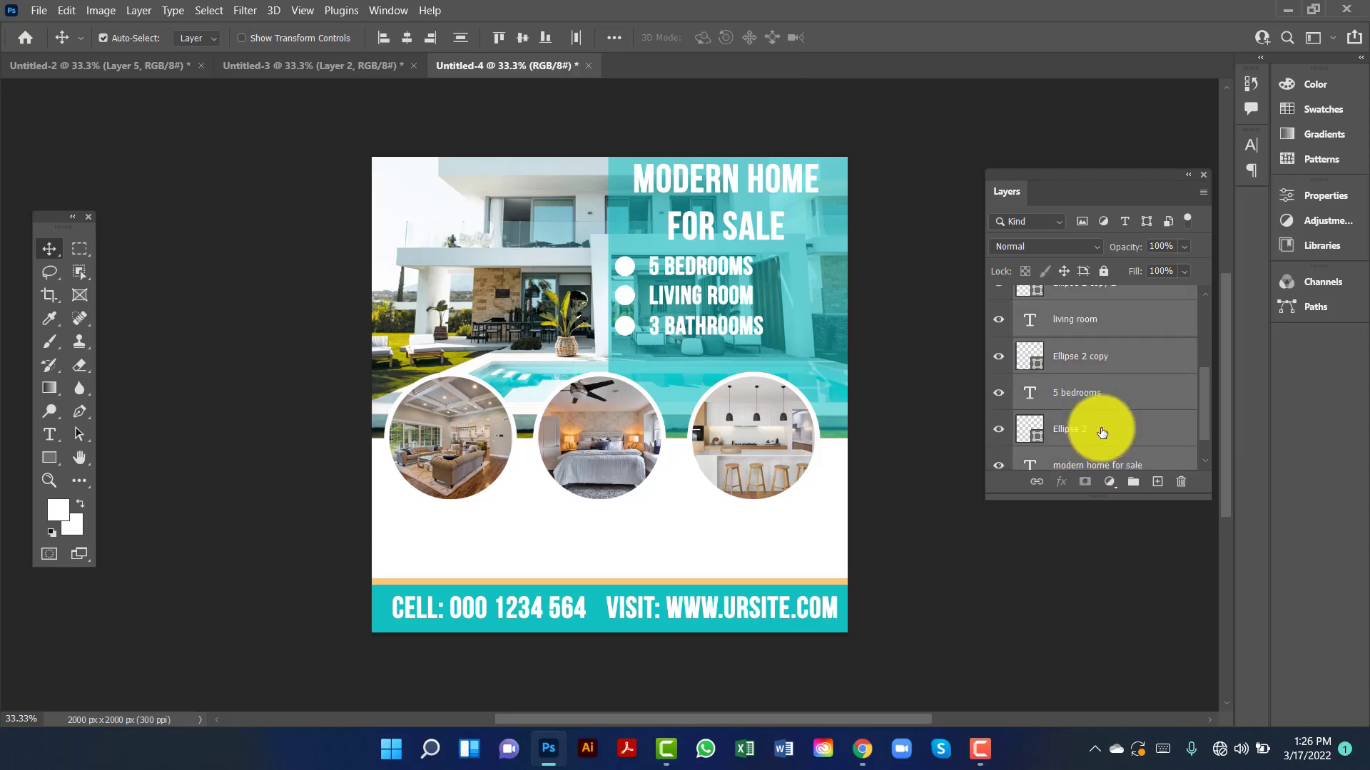
{"action": "key", "text": "ctrl+g"}
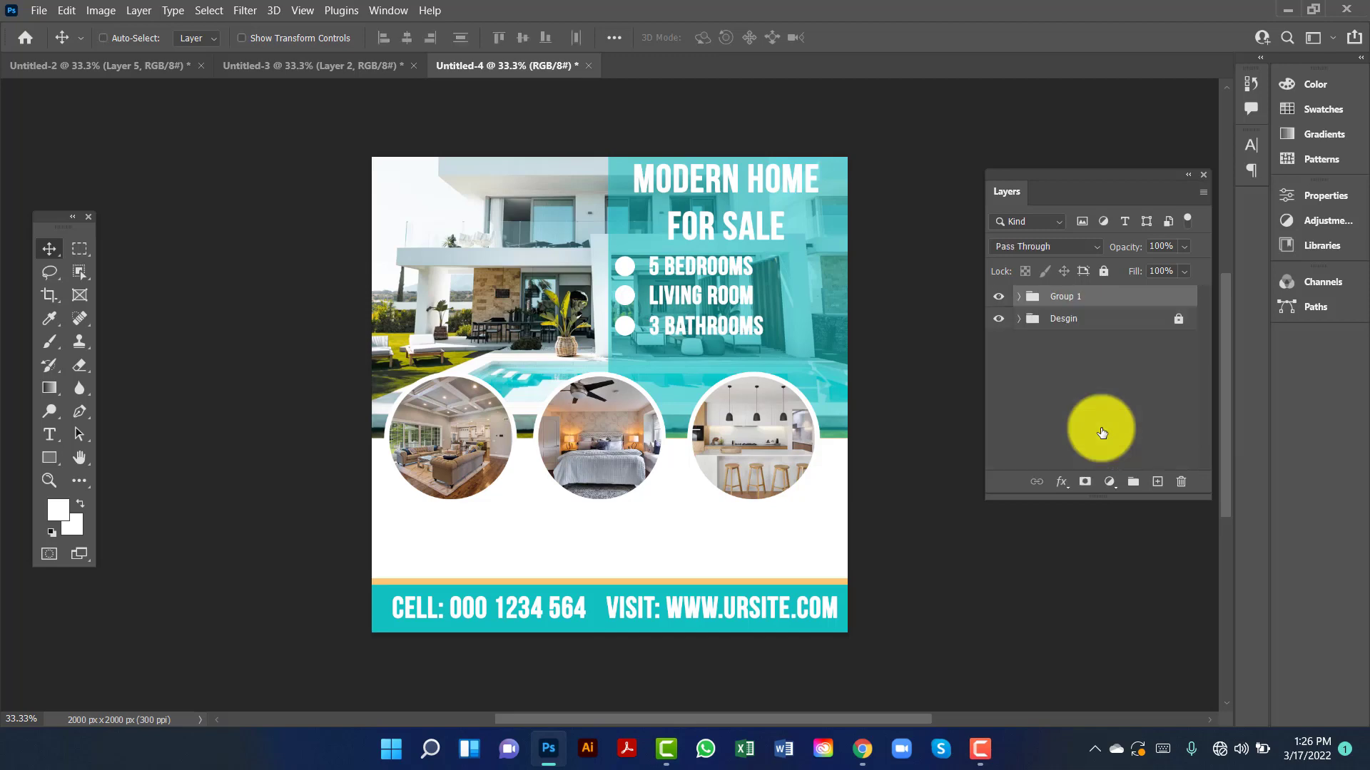
{"action": "double_click", "coordinate": [1067, 298]}
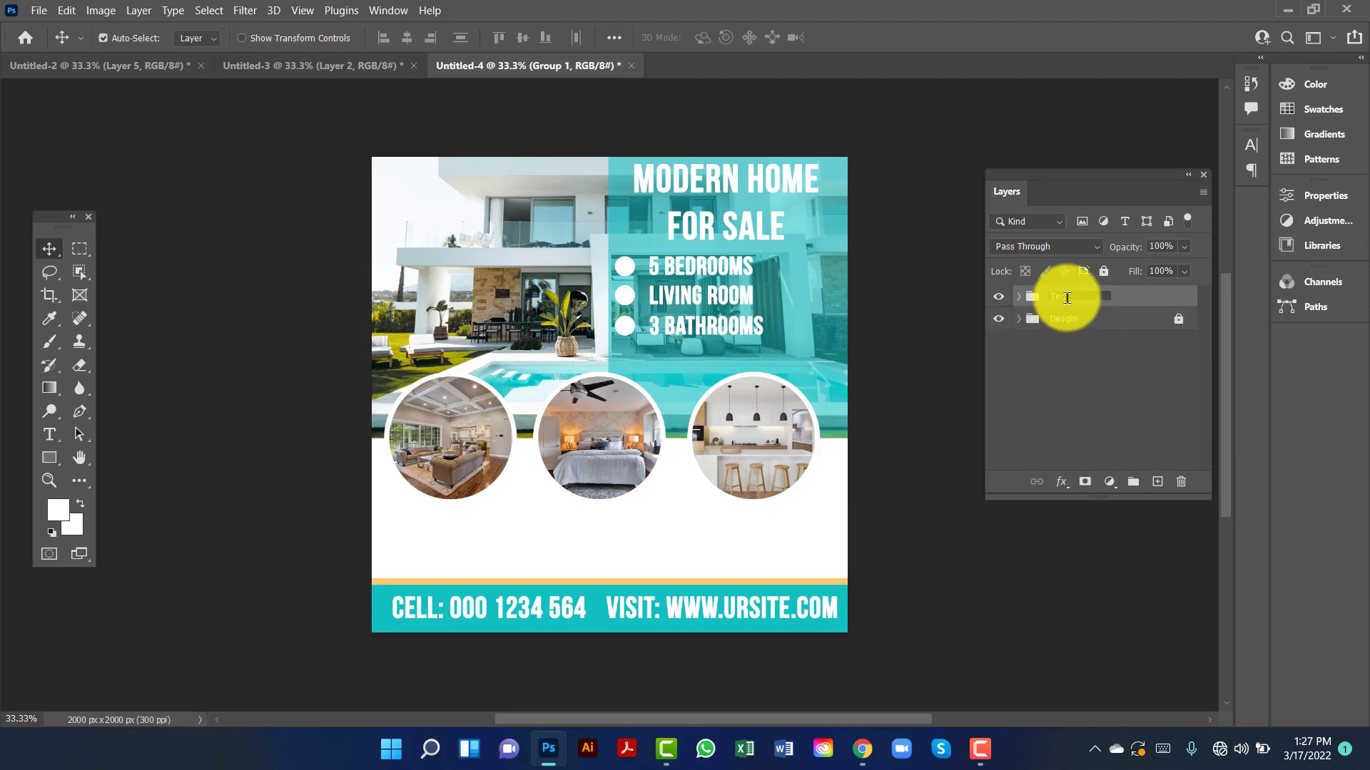
{"action": "type", "text": "Tec+xt"}
{"action": "key", "text": "Return"}
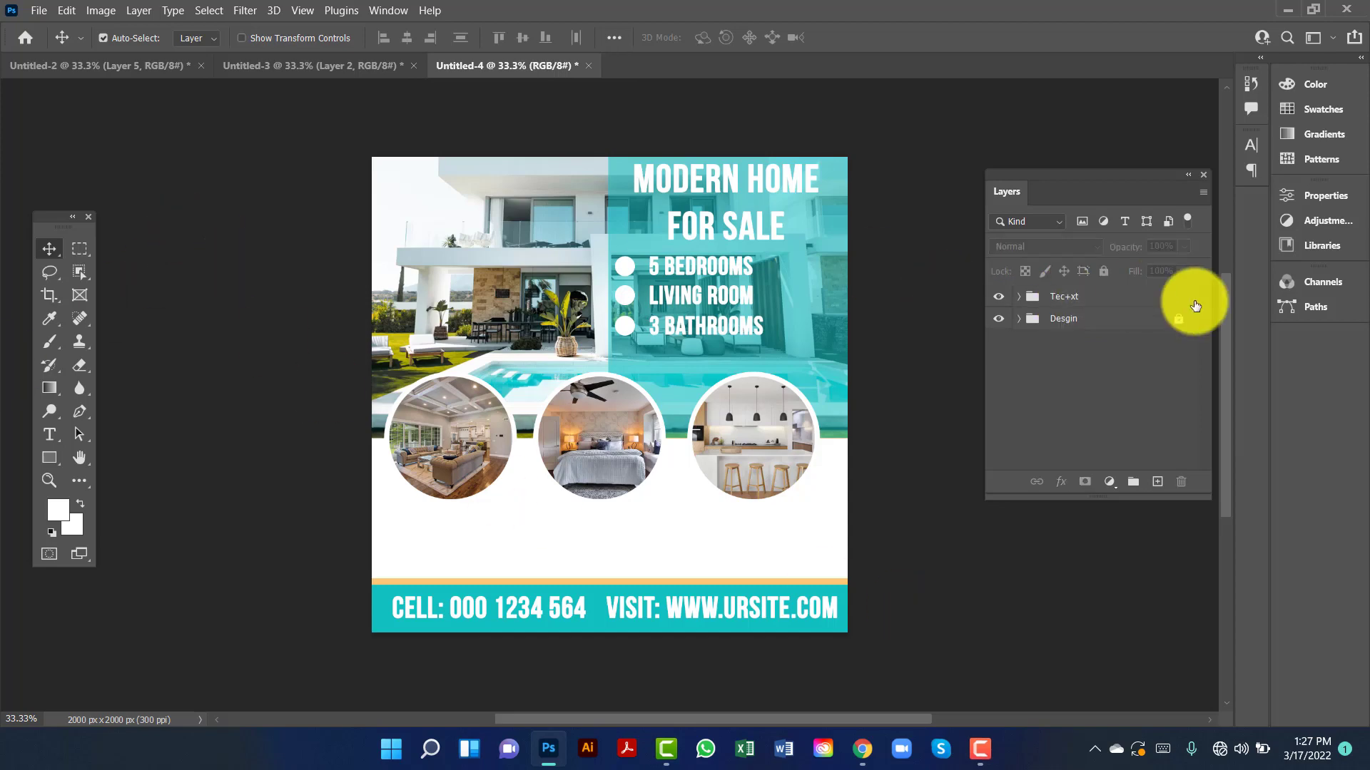
{"action": "left_click", "coordinate": [1178, 318]}
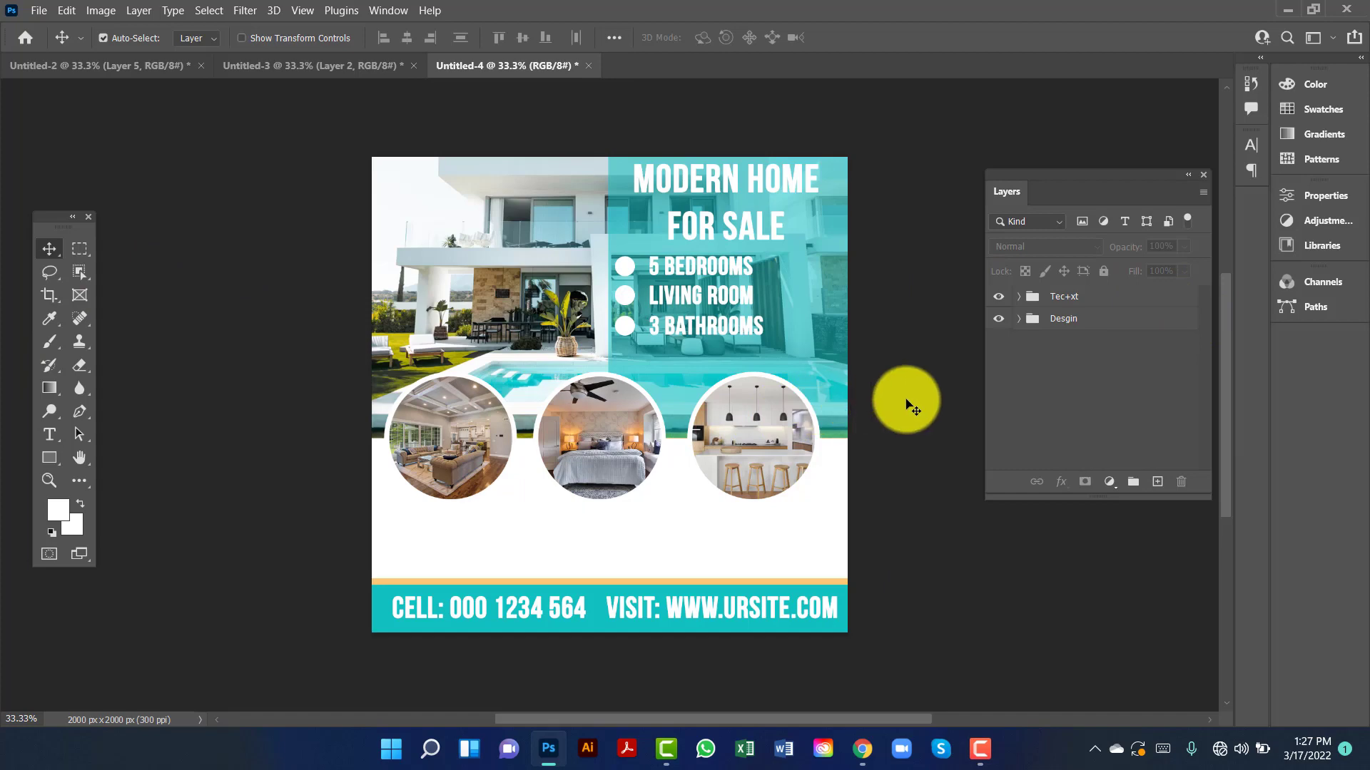